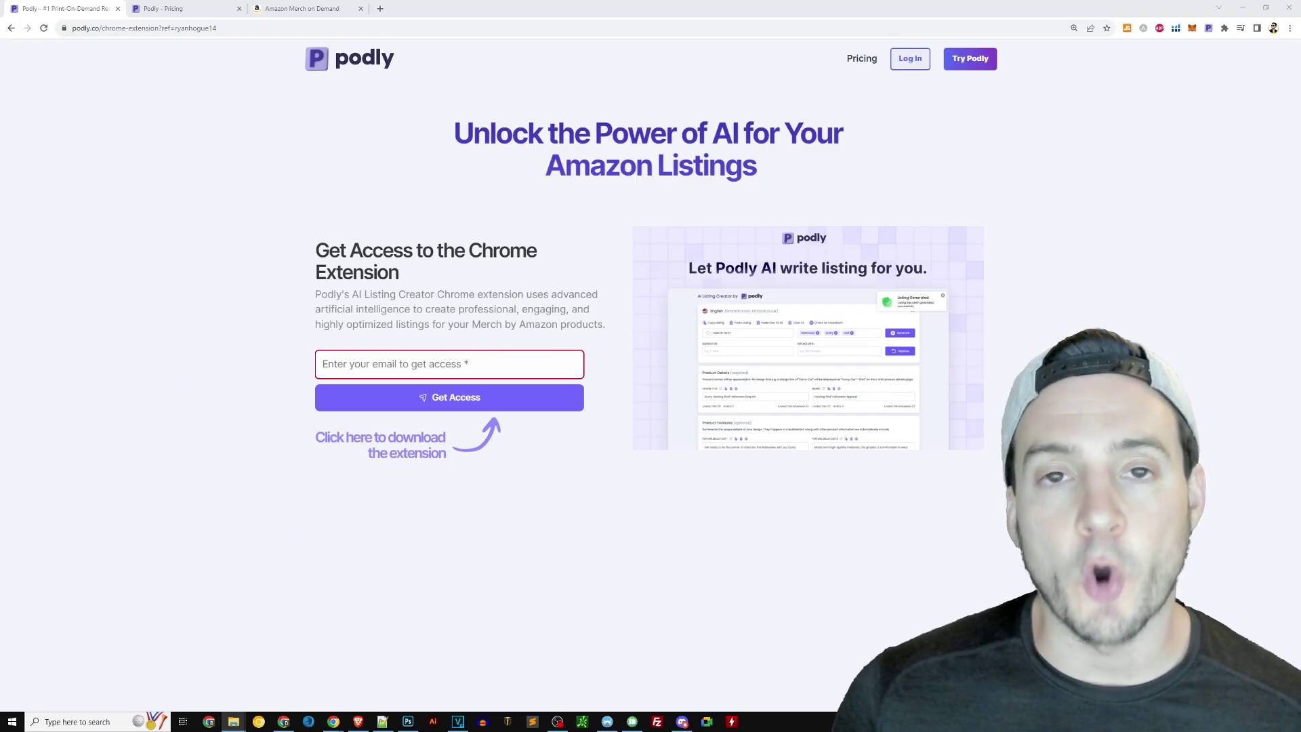
# Review Podly's pricing plans from Free $0 to Enterprise $49, then go to Amazon Merch's Create products page.
pyautogui.moveTo(316, 249); pyautogui.dragTo(453, 353)
pyautogui.click(377, 365)
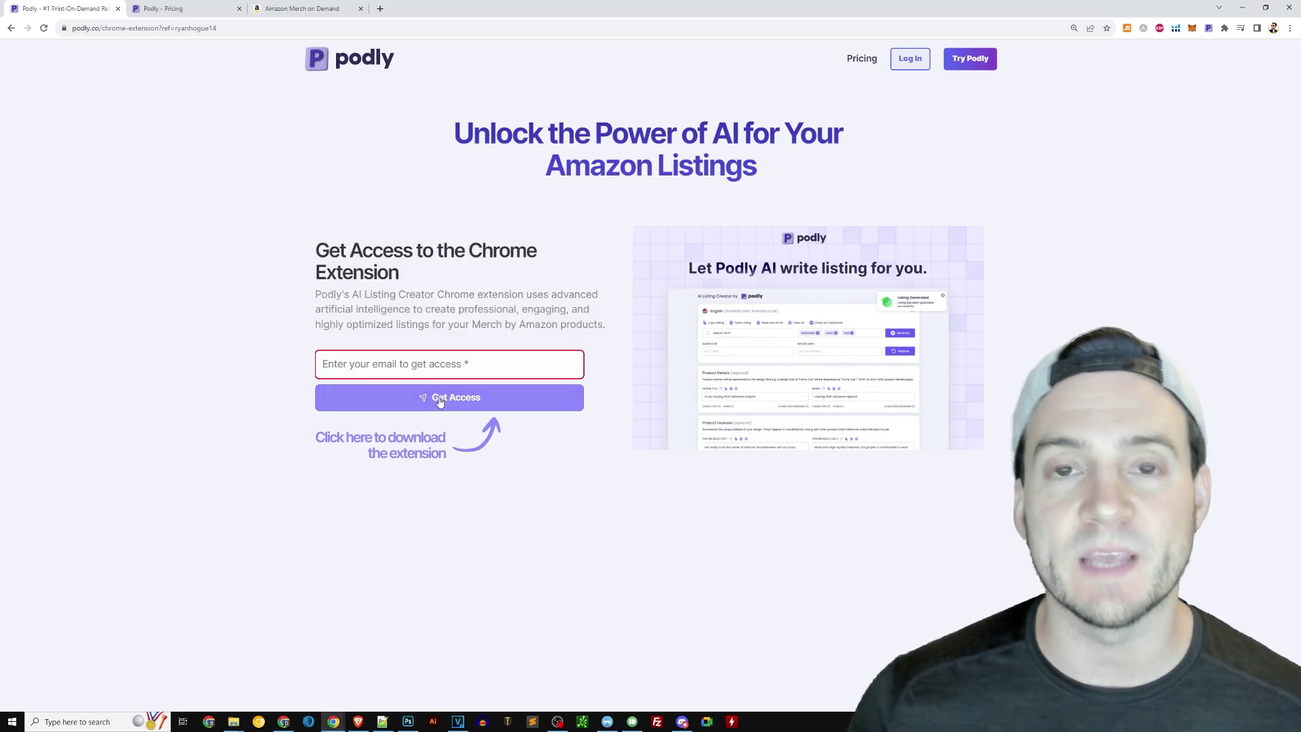
pyautogui.click(199, 28)
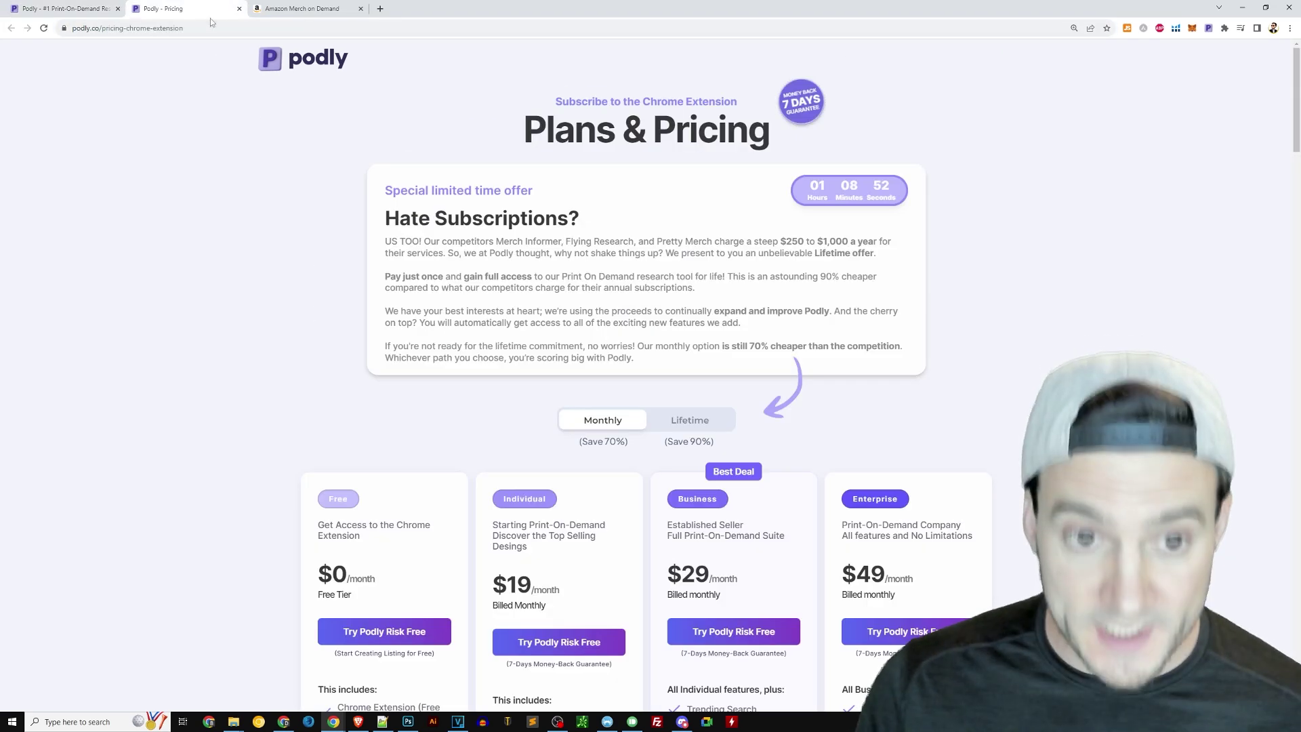
pyautogui.scroll(-3, 454, 314)
pyautogui.moveTo(291, 292); pyautogui.dragTo(407, 396)
pyautogui.click(406, 395)
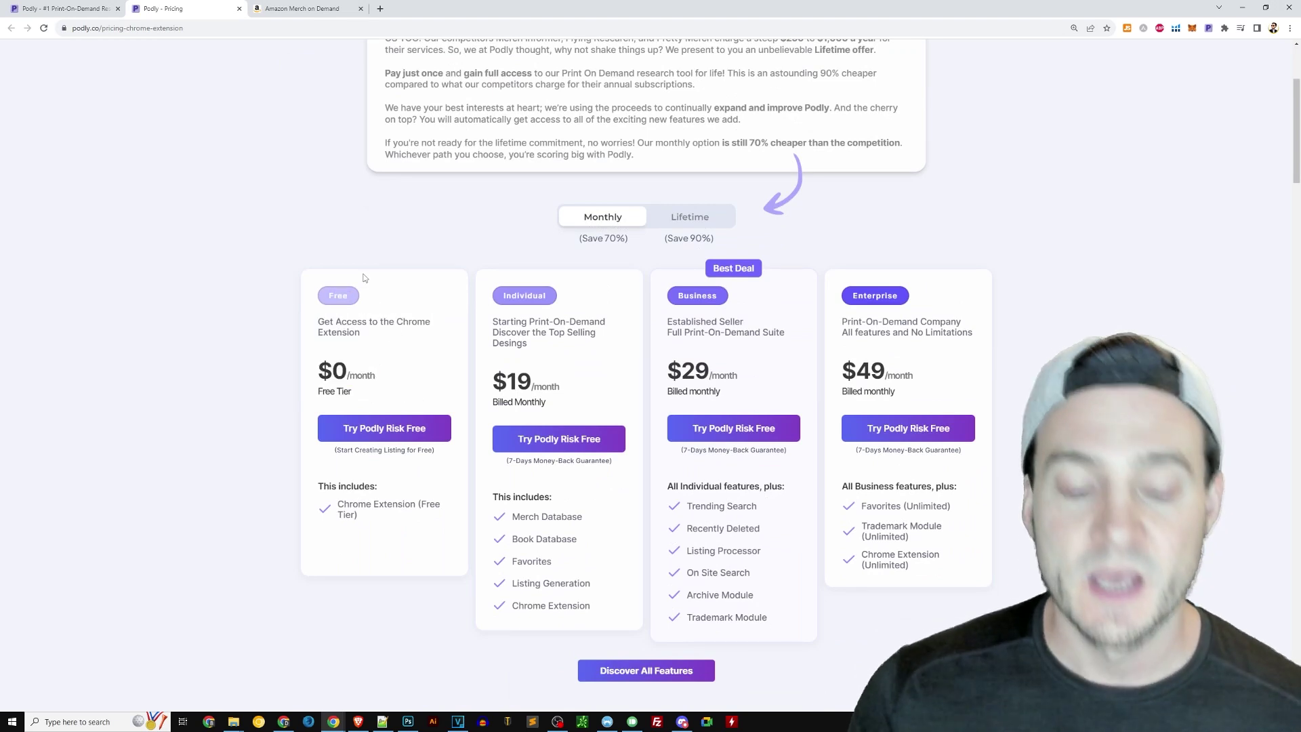
pyautogui.scroll(1, 363, 278)
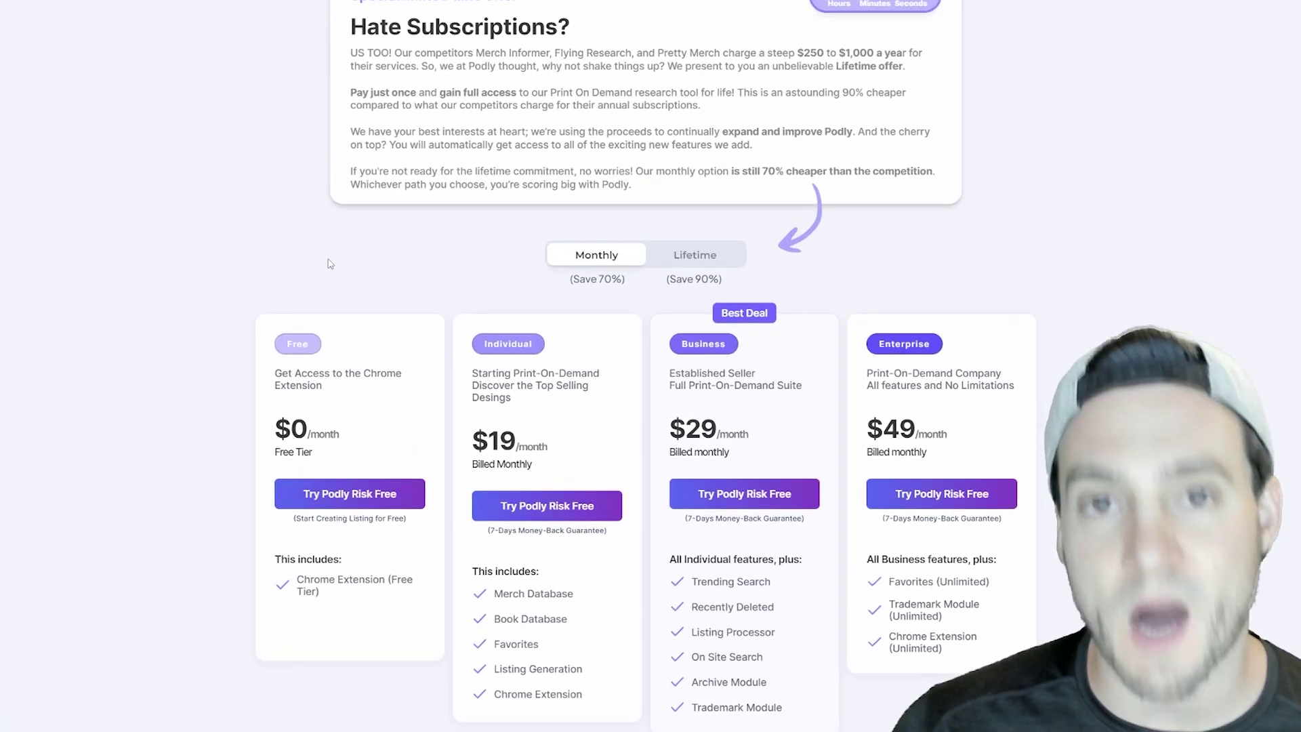
pyautogui.scroll(-1, 329, 266)
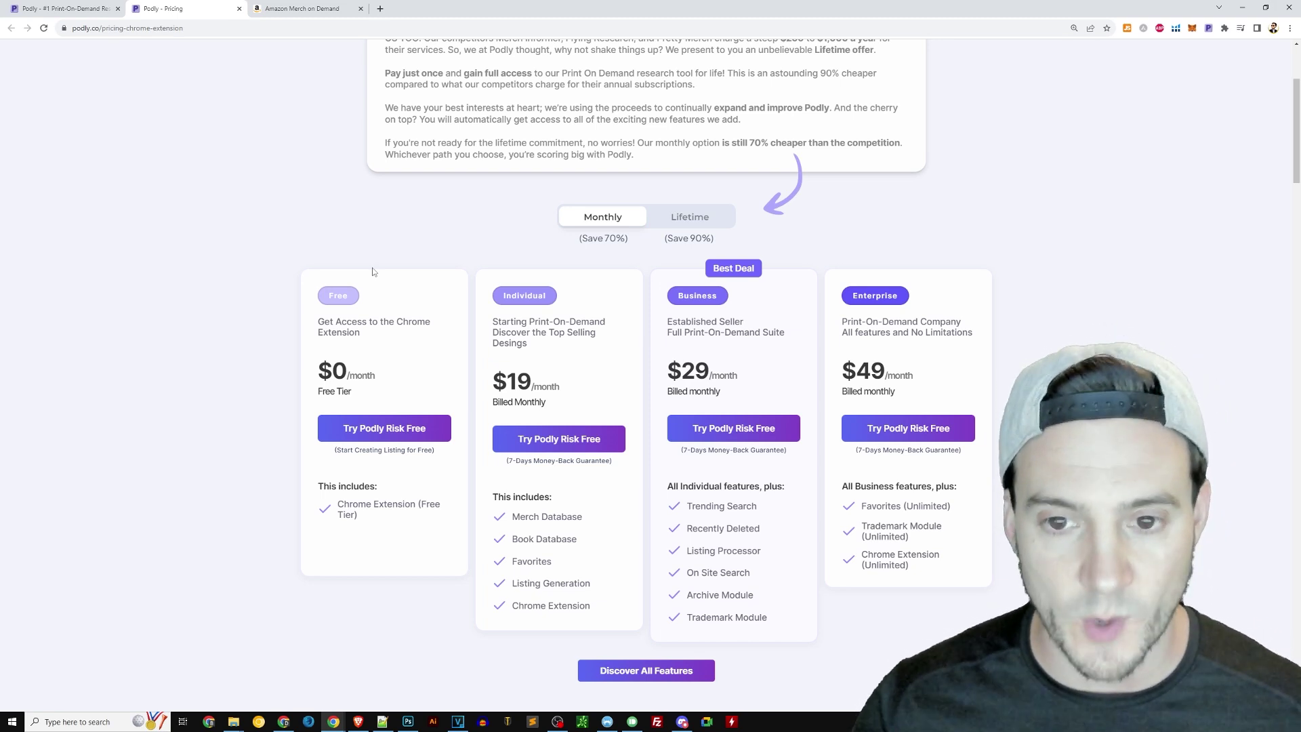
pyautogui.click(311, 10)
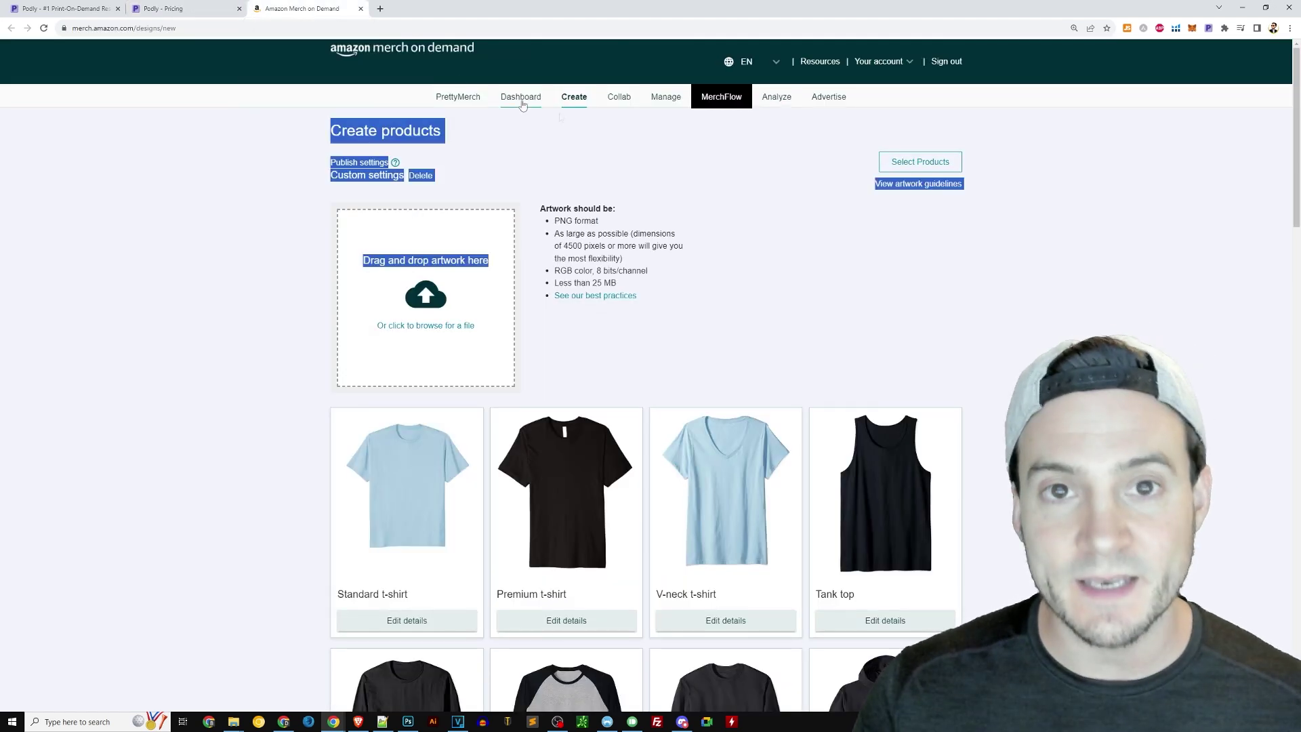
pyautogui.click(817, 227)
pyautogui.click(1208, 29)
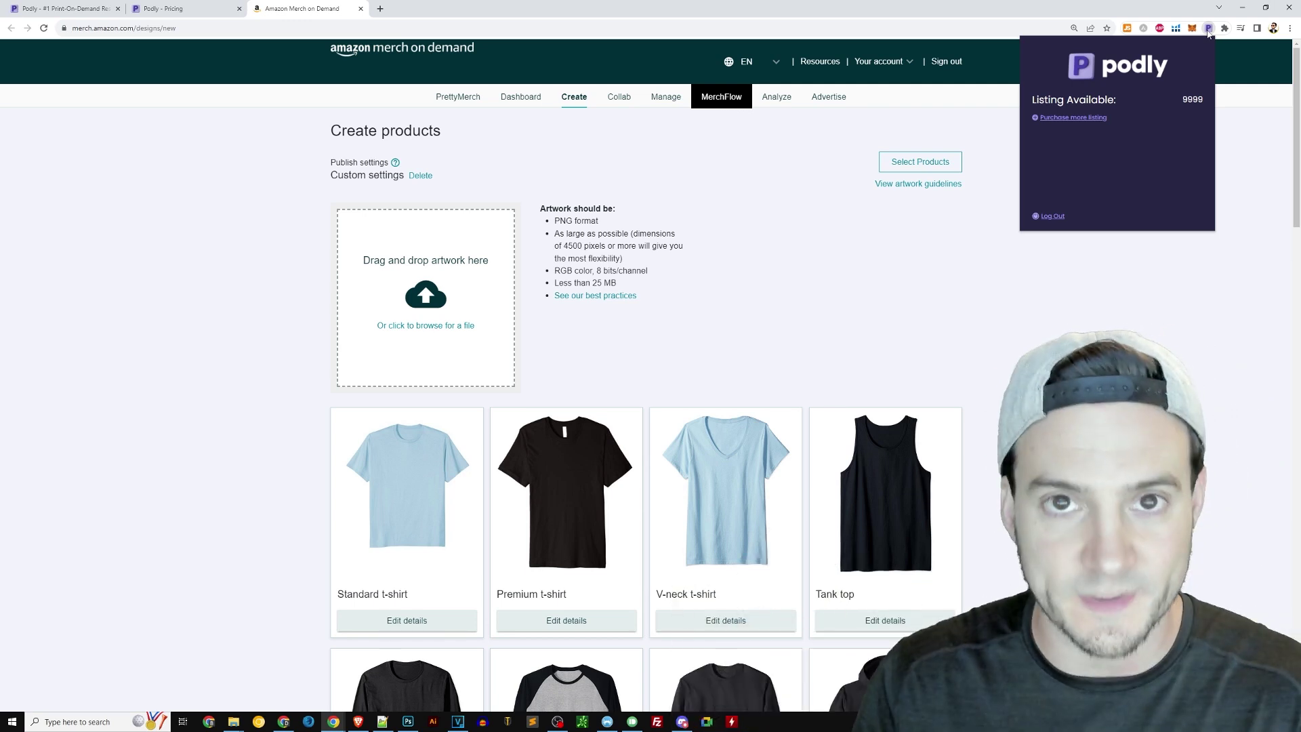
pyautogui.click(1088, 268)
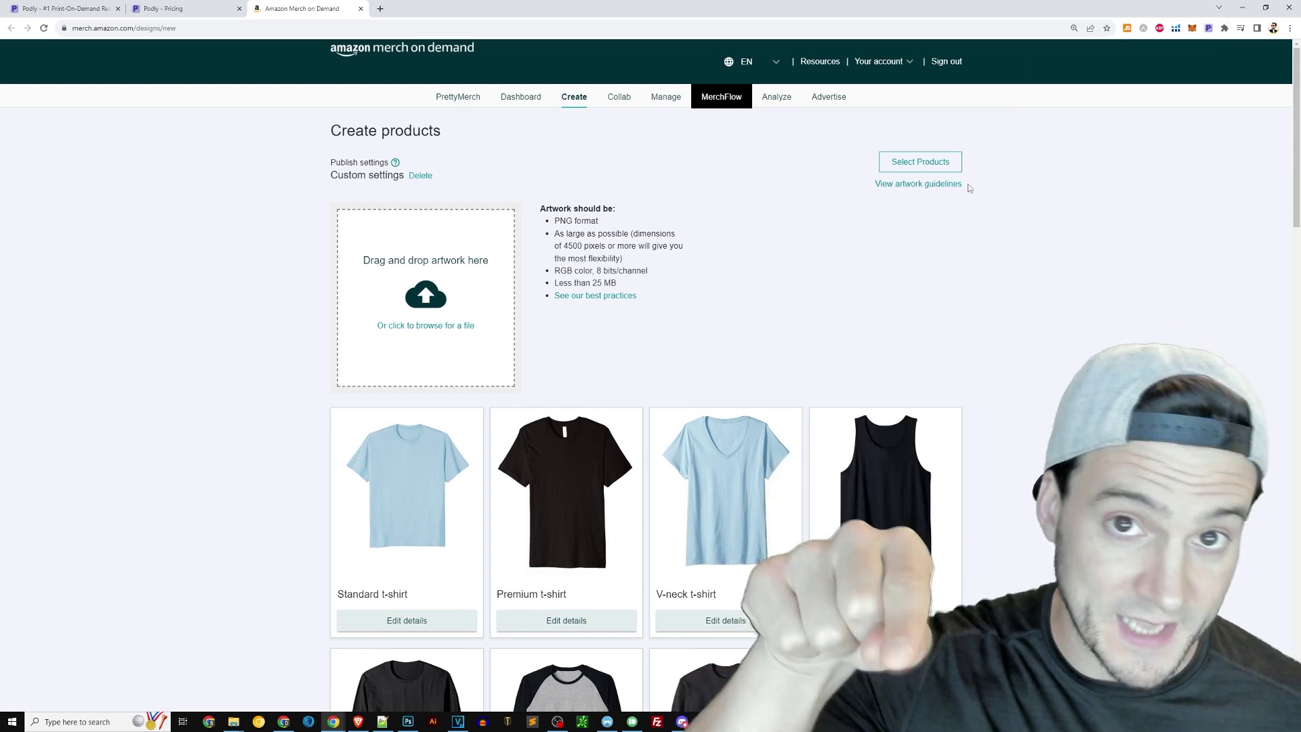
pyautogui.scroll(-1, 933, 190)
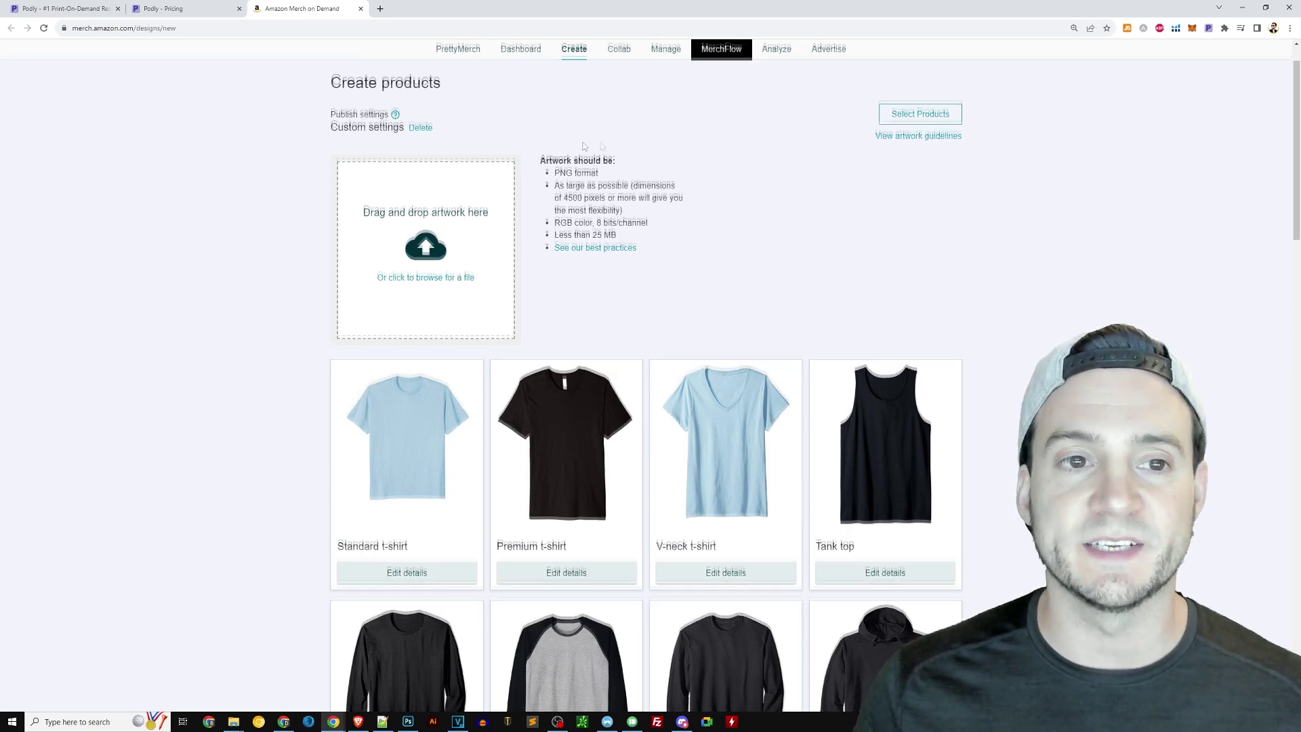
pyautogui.scroll(1, 1042, 195)
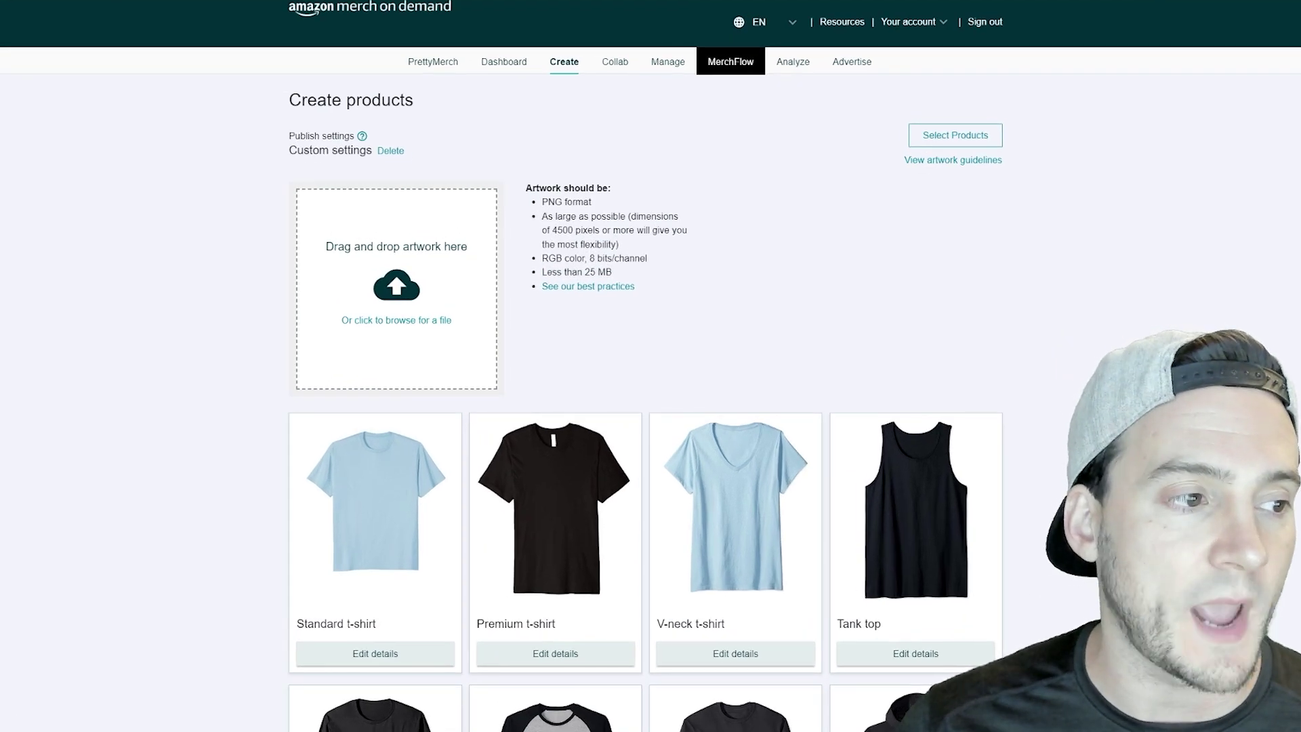
# Upload the 'Back to Home' space-shuttle PNG artwork and scroll down to the AI Listing Creator.
pyautogui.moveTo(157, 267); pyautogui.dragTo(312, 274)
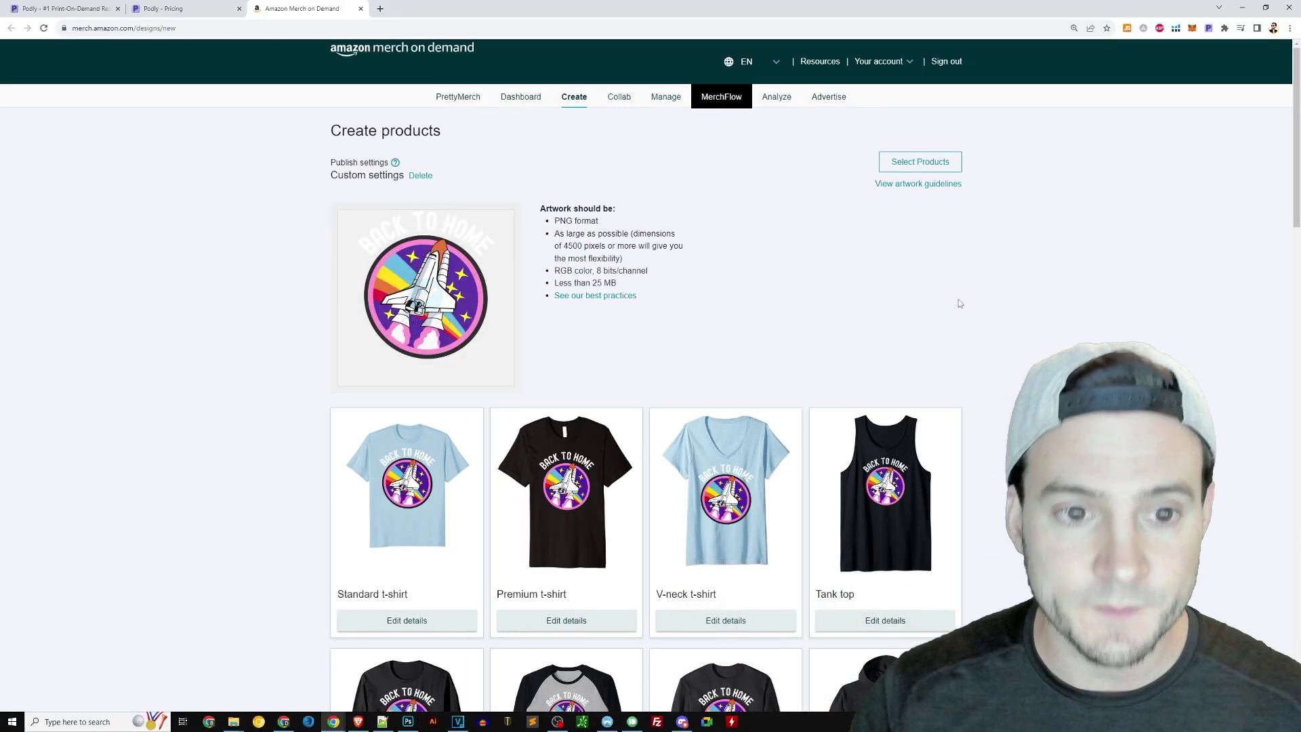
pyautogui.scroll(-1, 941, 204)
pyautogui.scroll(-3, 953, 146)
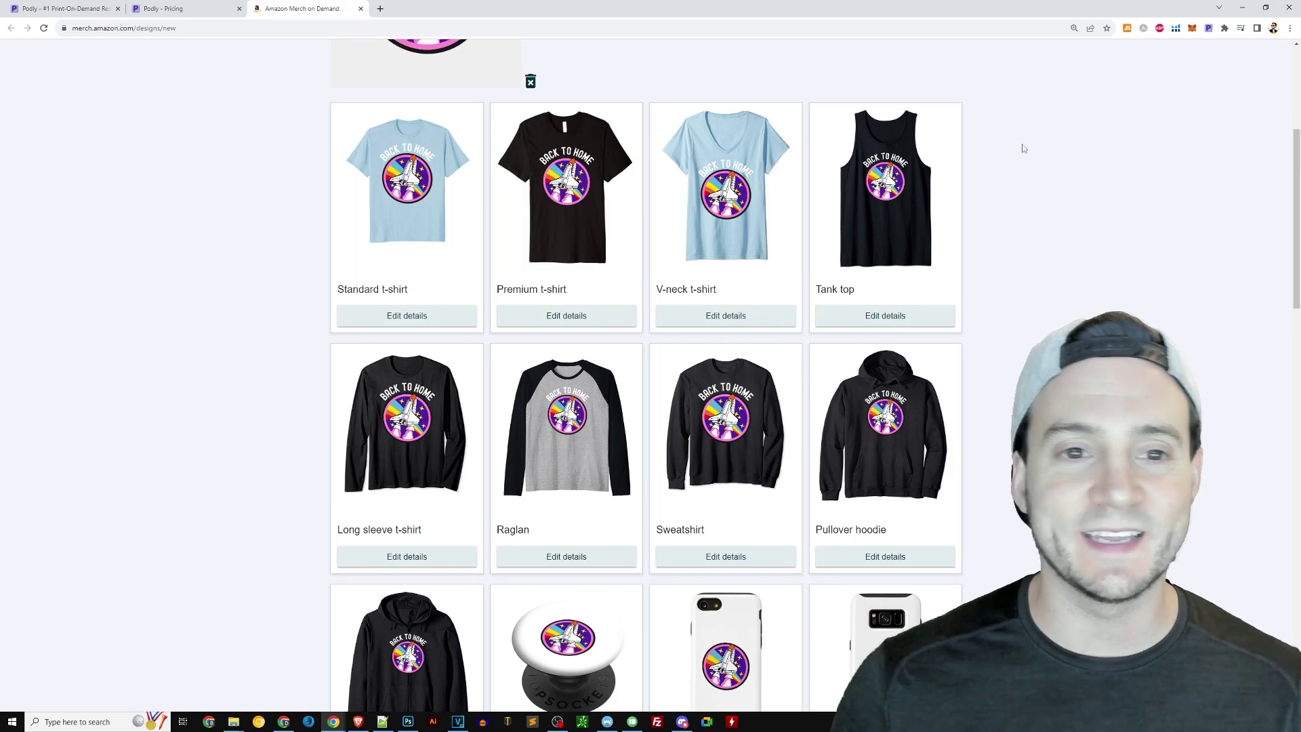
pyautogui.scroll(-10, 1003, 181)
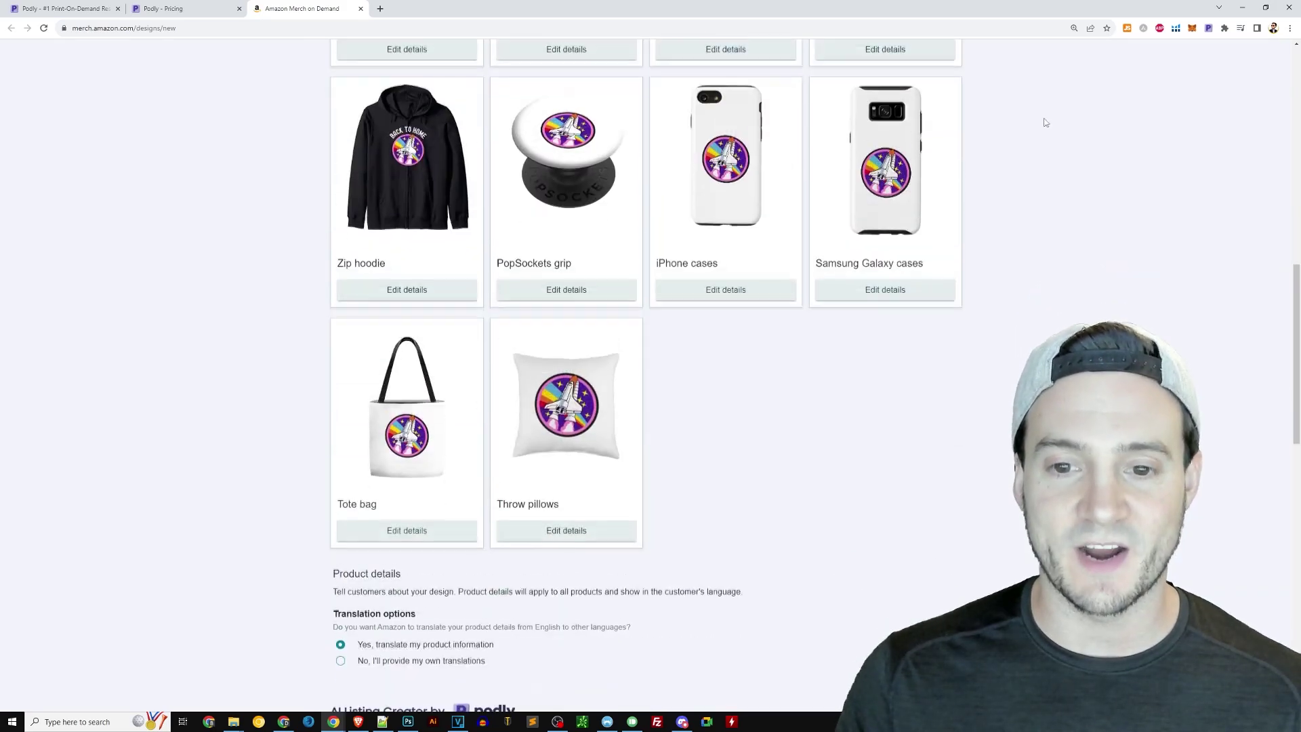
pyautogui.scroll(-7, 1042, 122)
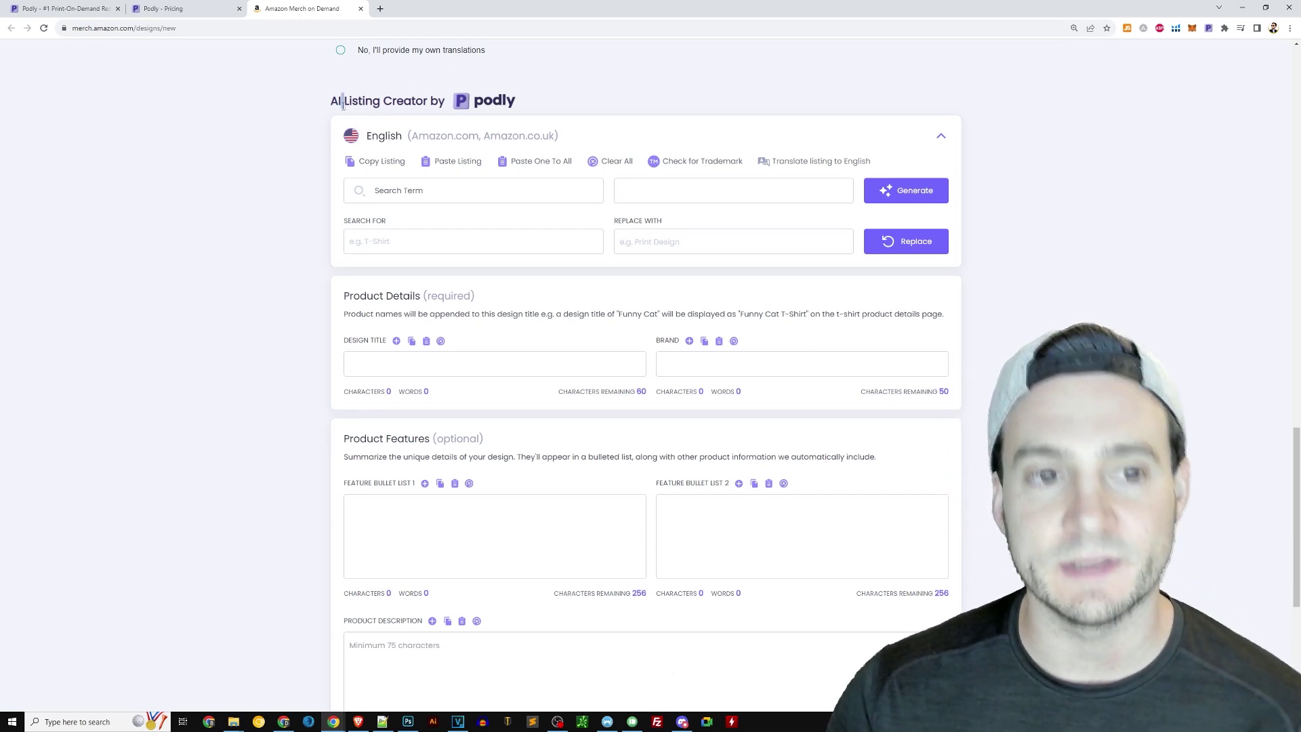
pyautogui.moveTo(343, 103); pyautogui.dragTo(456, 100)
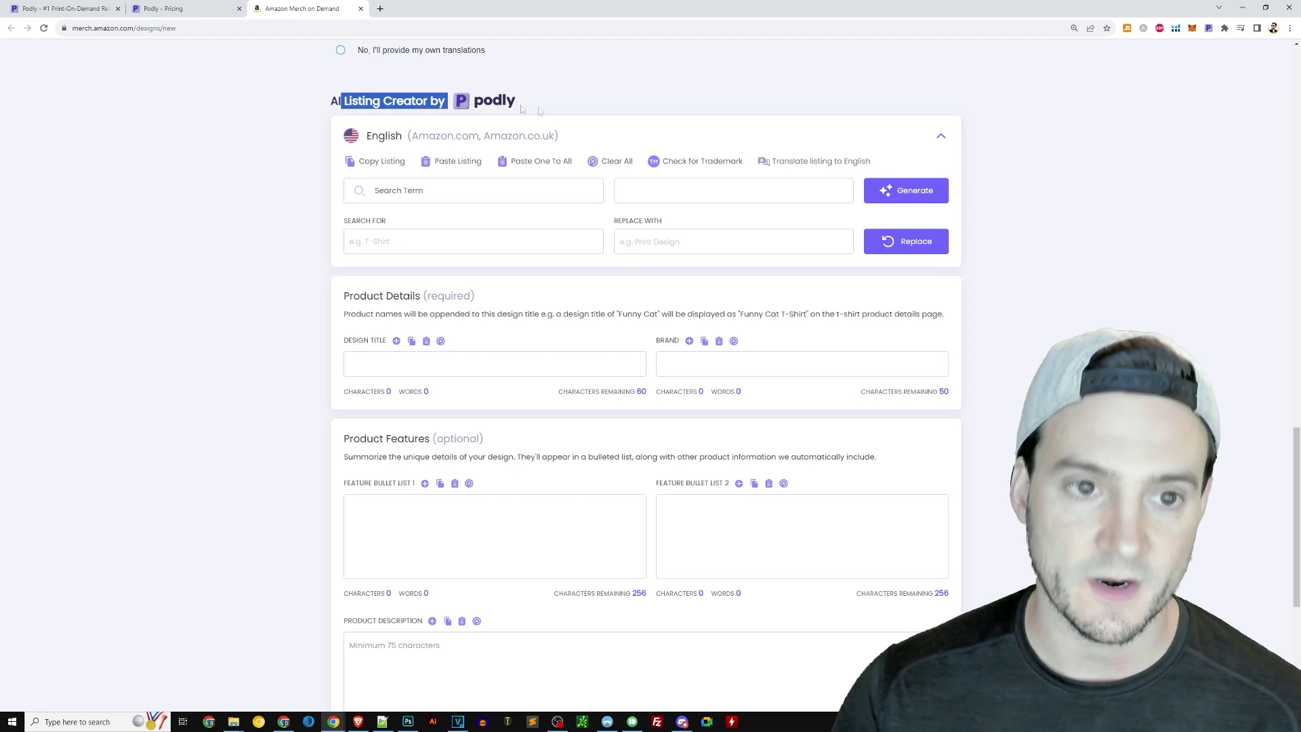
pyautogui.click(581, 105)
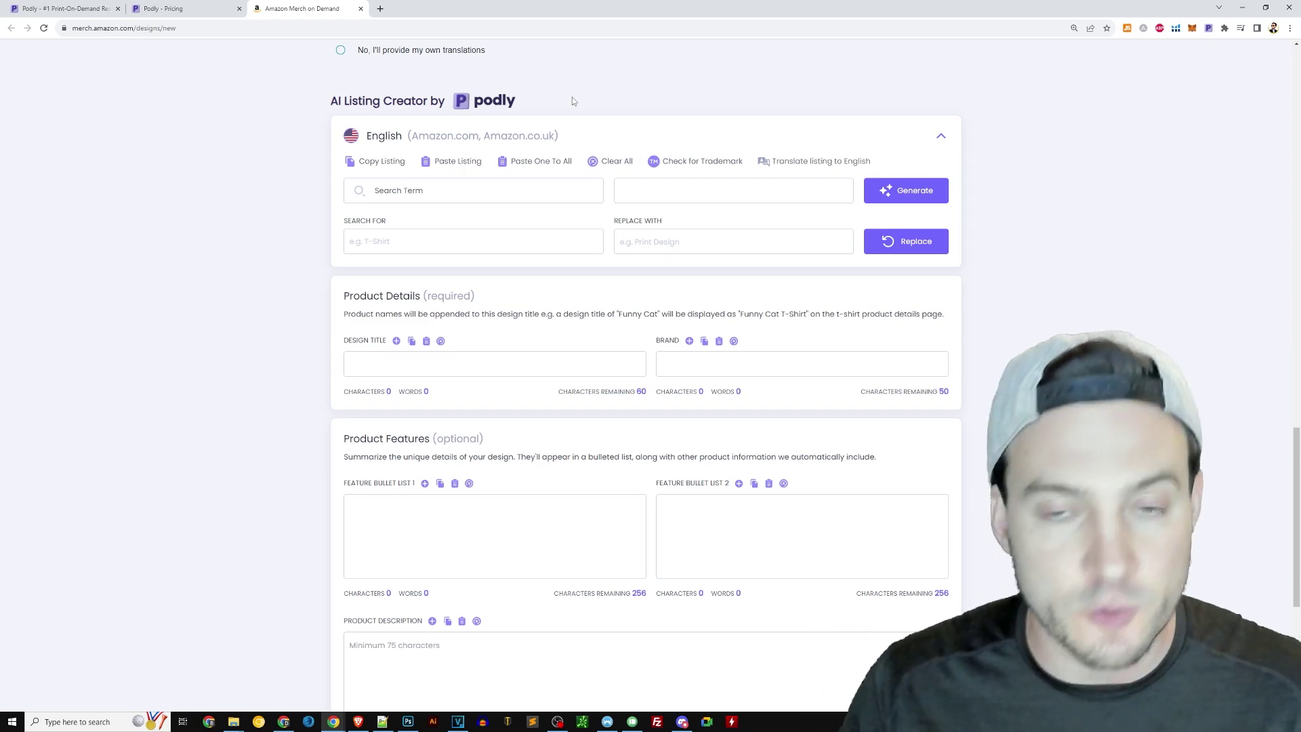
pyautogui.scroll(20, 572, 100)
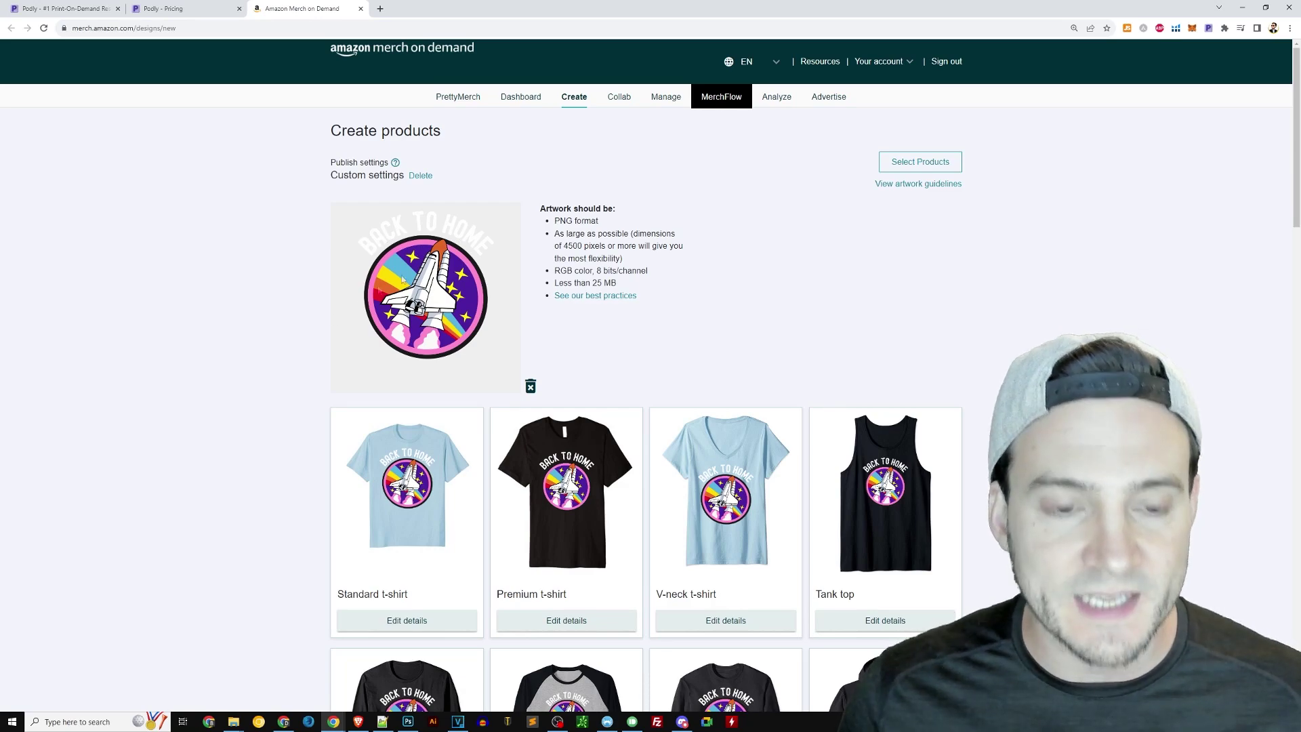
pyautogui.scroll(-15, 352, 301)
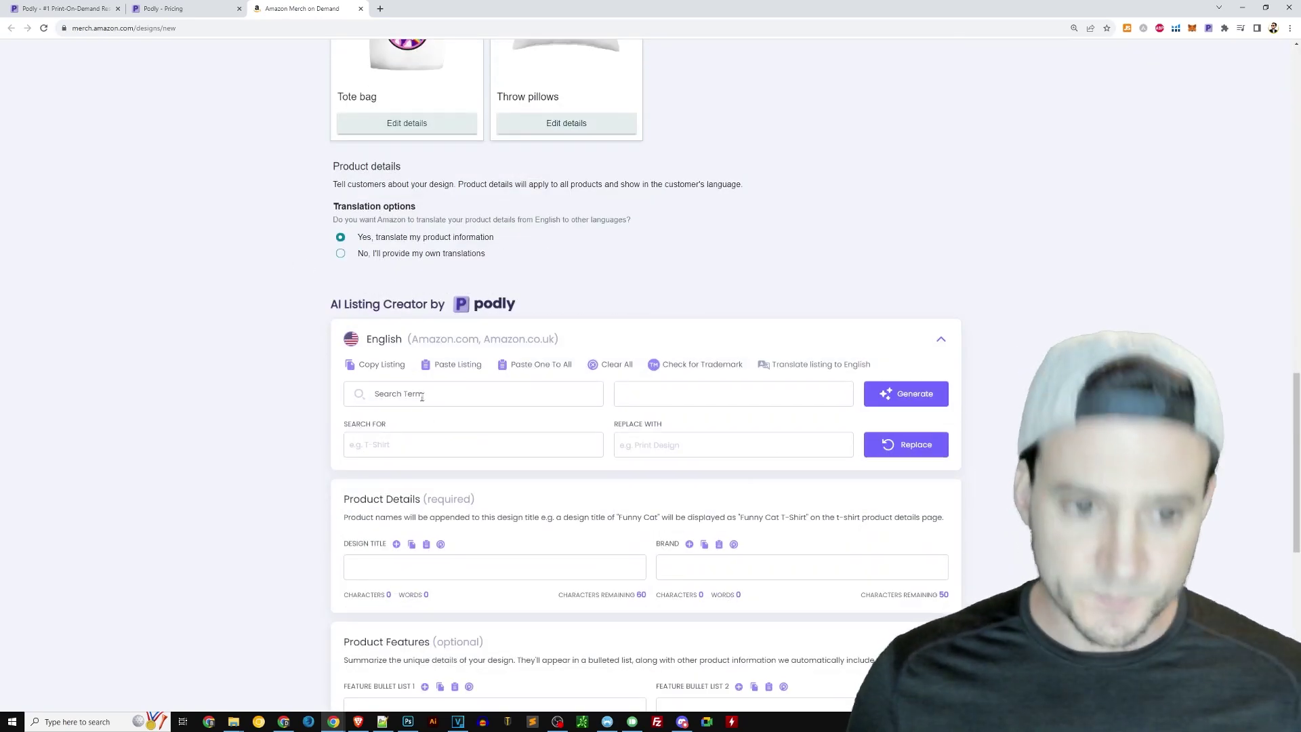
pyautogui.scroll(-1, 422, 395)
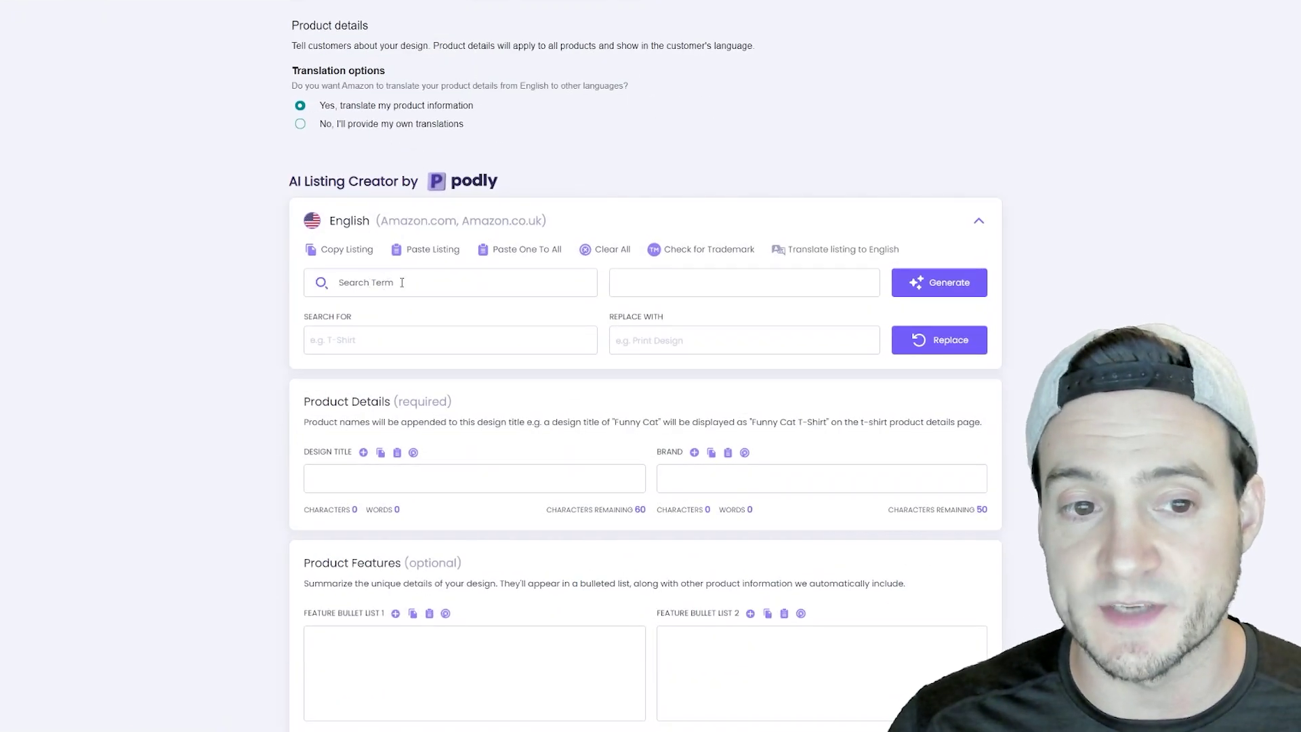
# Enter 'outer space shirt' as the keyword search term and select it.
pyautogui.click(401, 283)
pyautogui.write('oute')
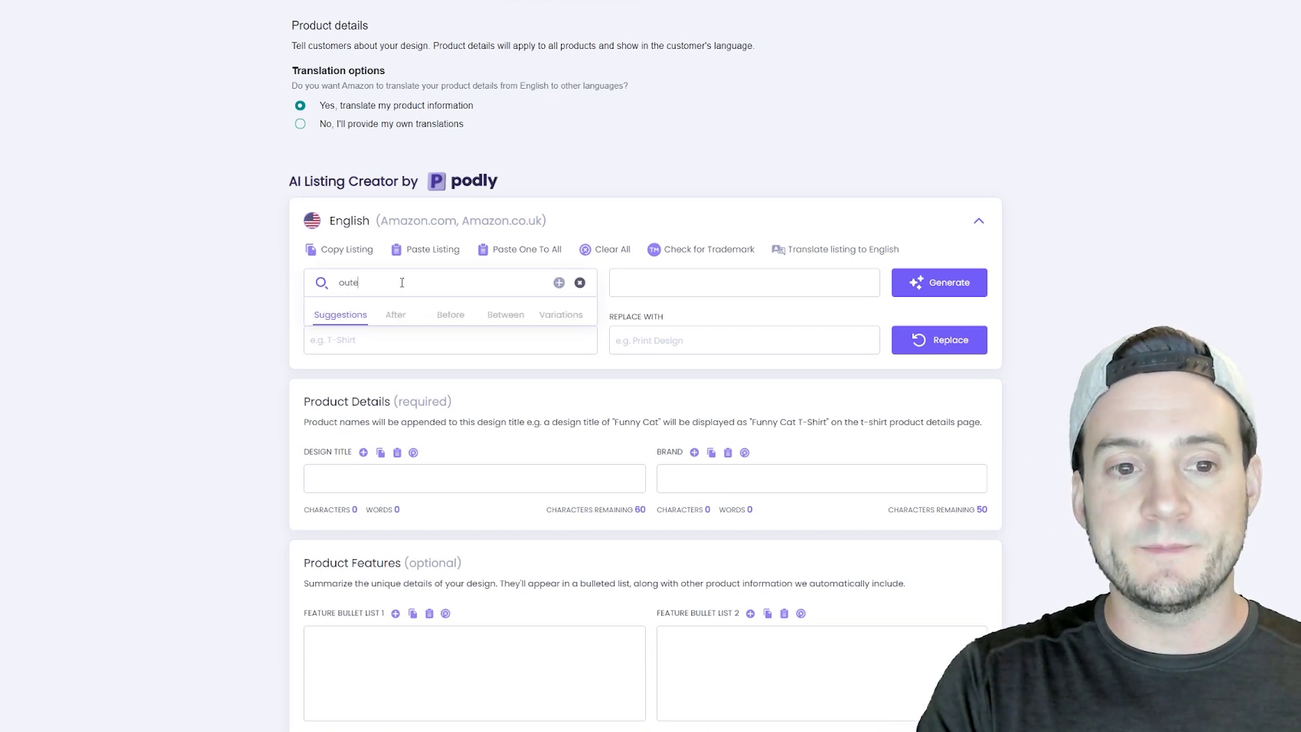
pyautogui.write('r space')
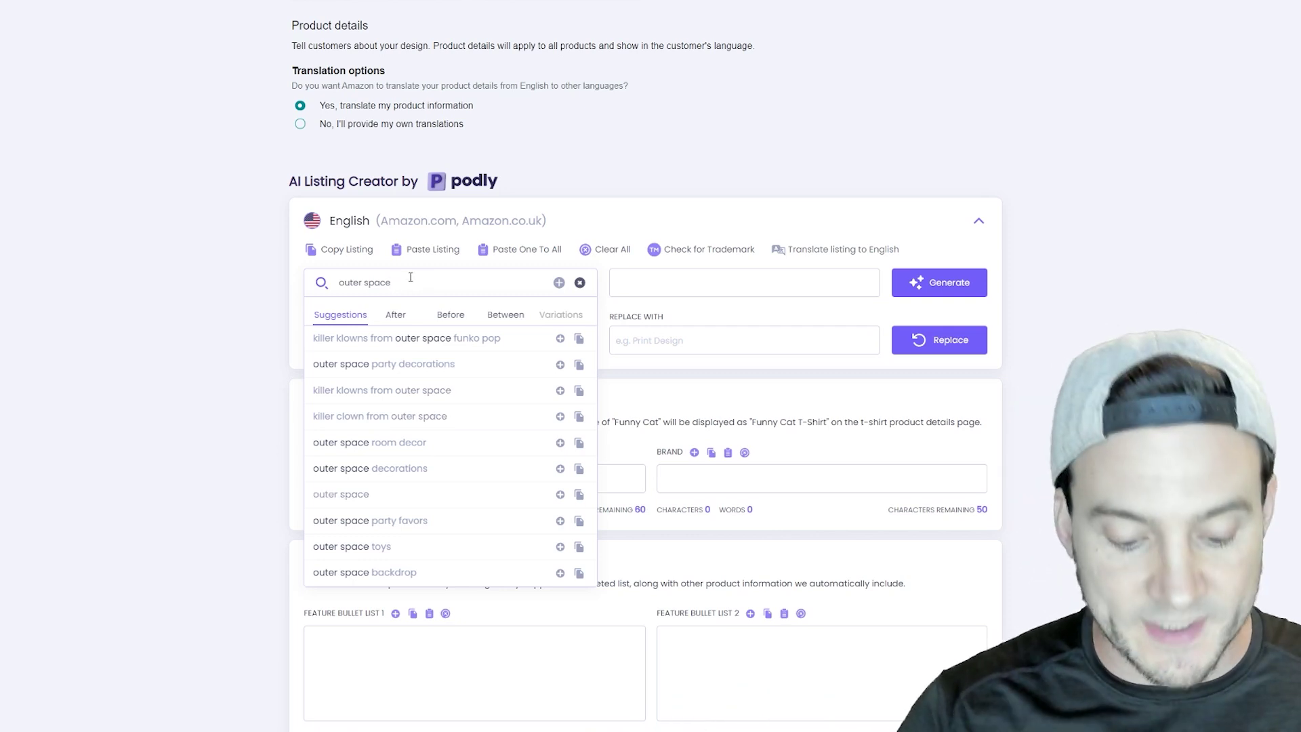
pyautogui.write('shirt')
pyautogui.hotkey('ctrl', 'a')
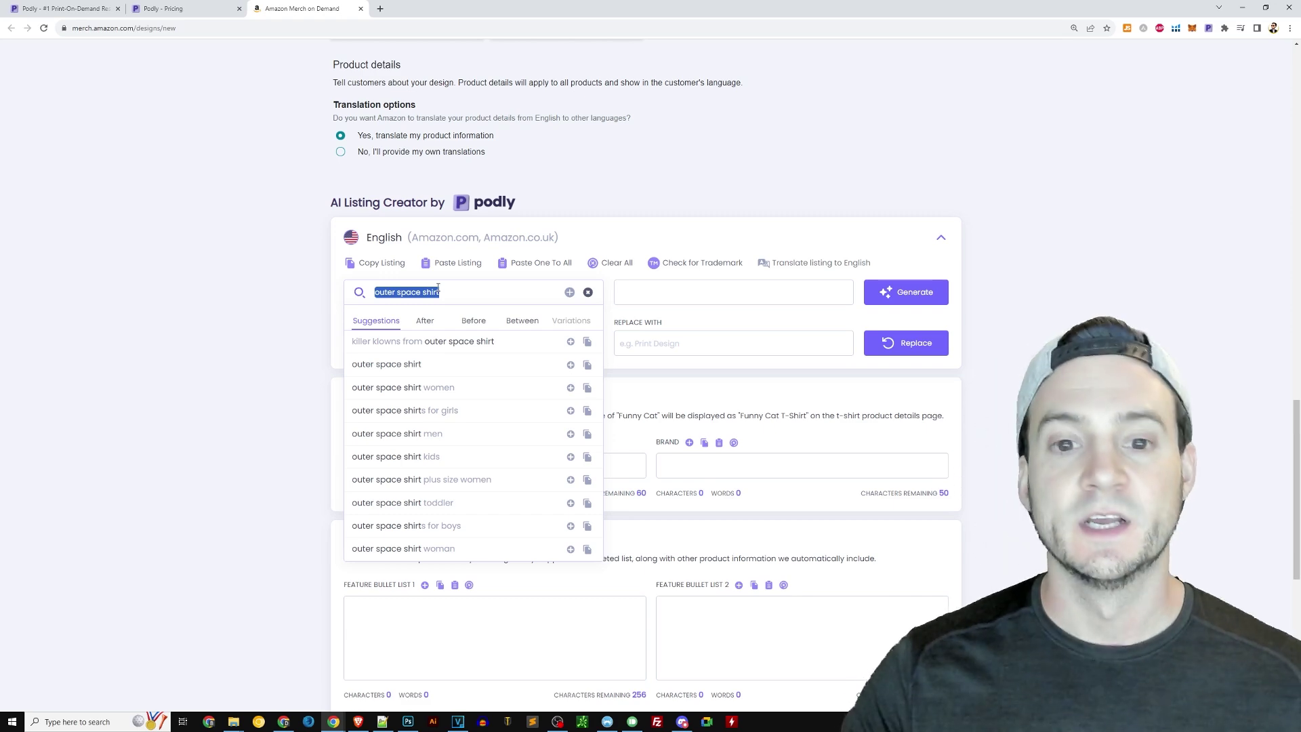
# Add 'outer space shirt' and 'space rocket shirt' to the keyword list.
pyautogui.hotkey('ctrl', 'a')
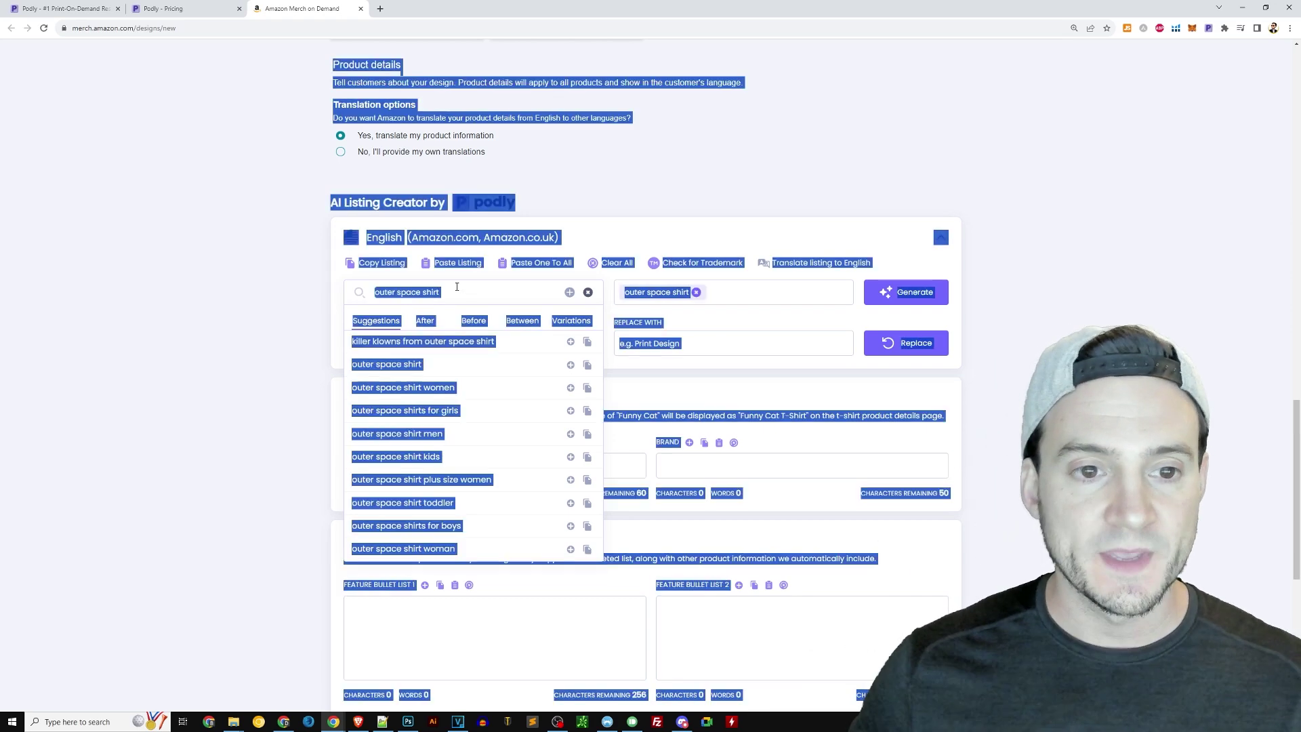
pyautogui.click(456, 287)
pyautogui.hotkey('ctrl', 'a')
pyautogui.write('space rocket')
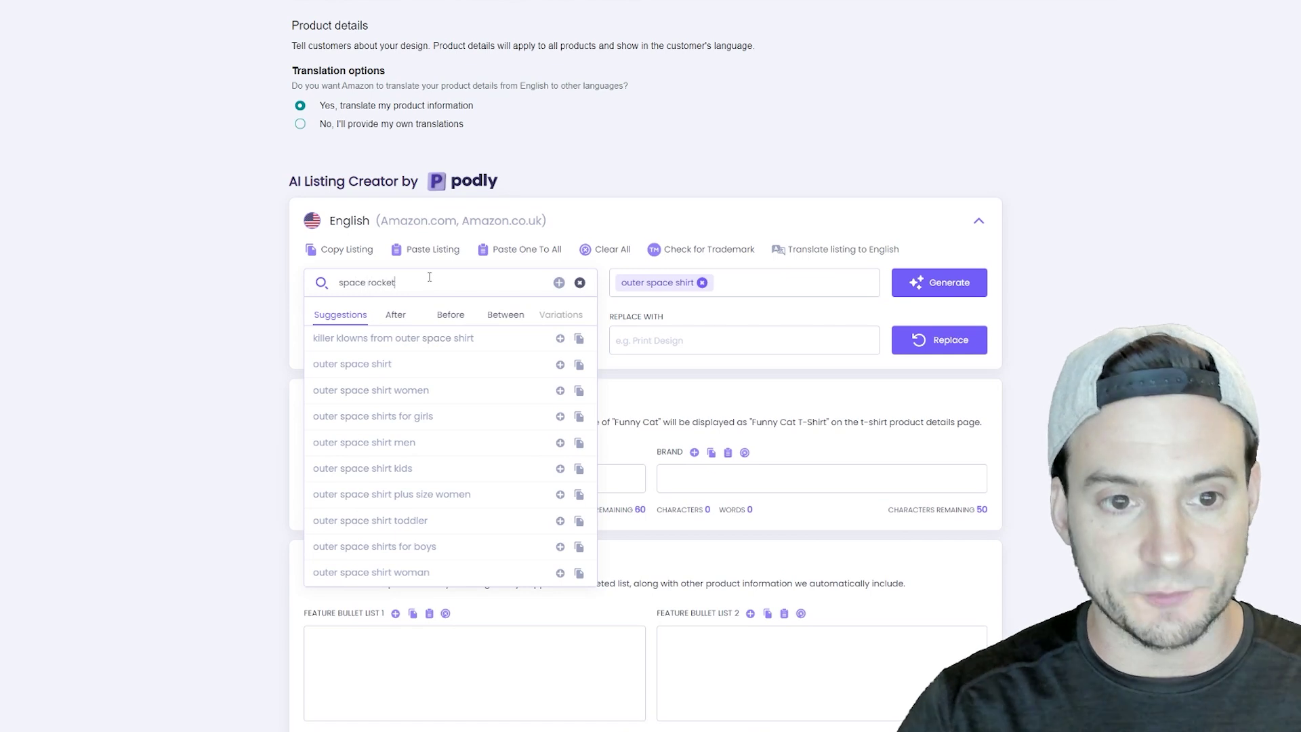
pyautogui.press('Return')
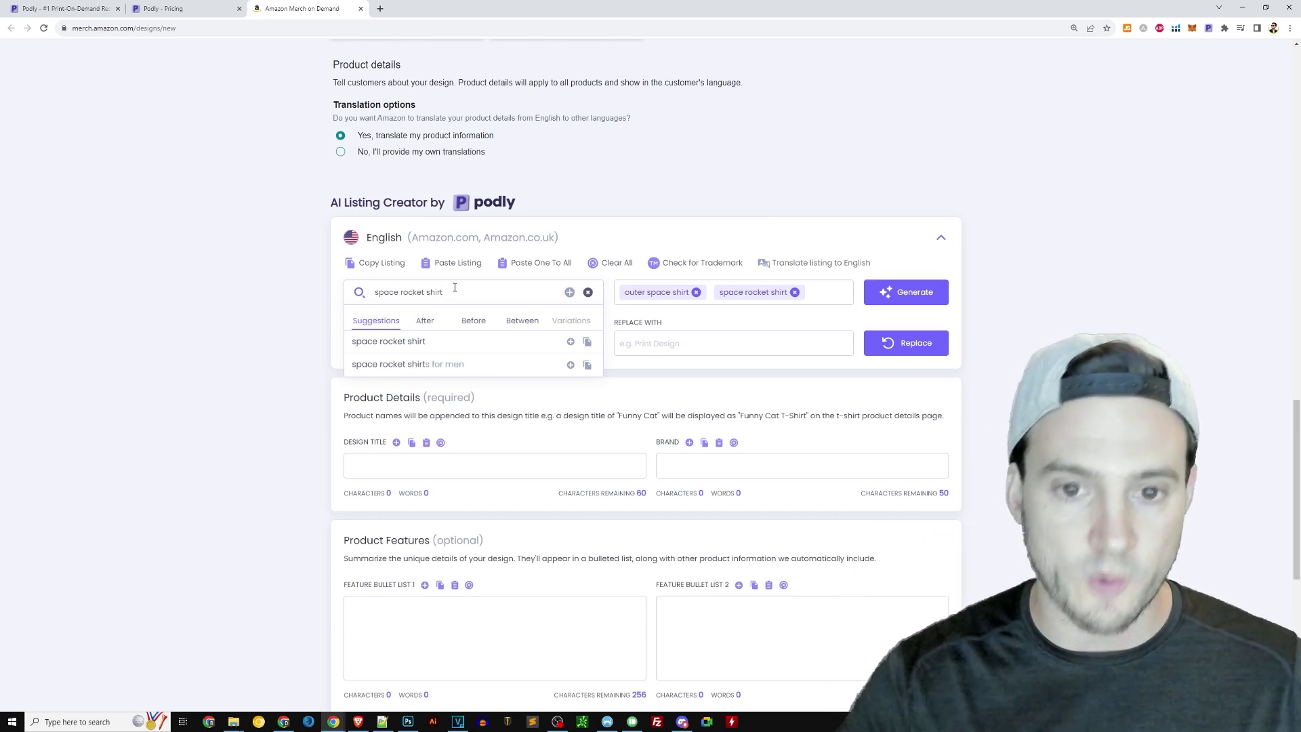
# Clear the search box and add 'flying into outer space shirt' as a third keyword.
pyautogui.hotkey('ctrl', 'a')
pyautogui.press('BackSpace')
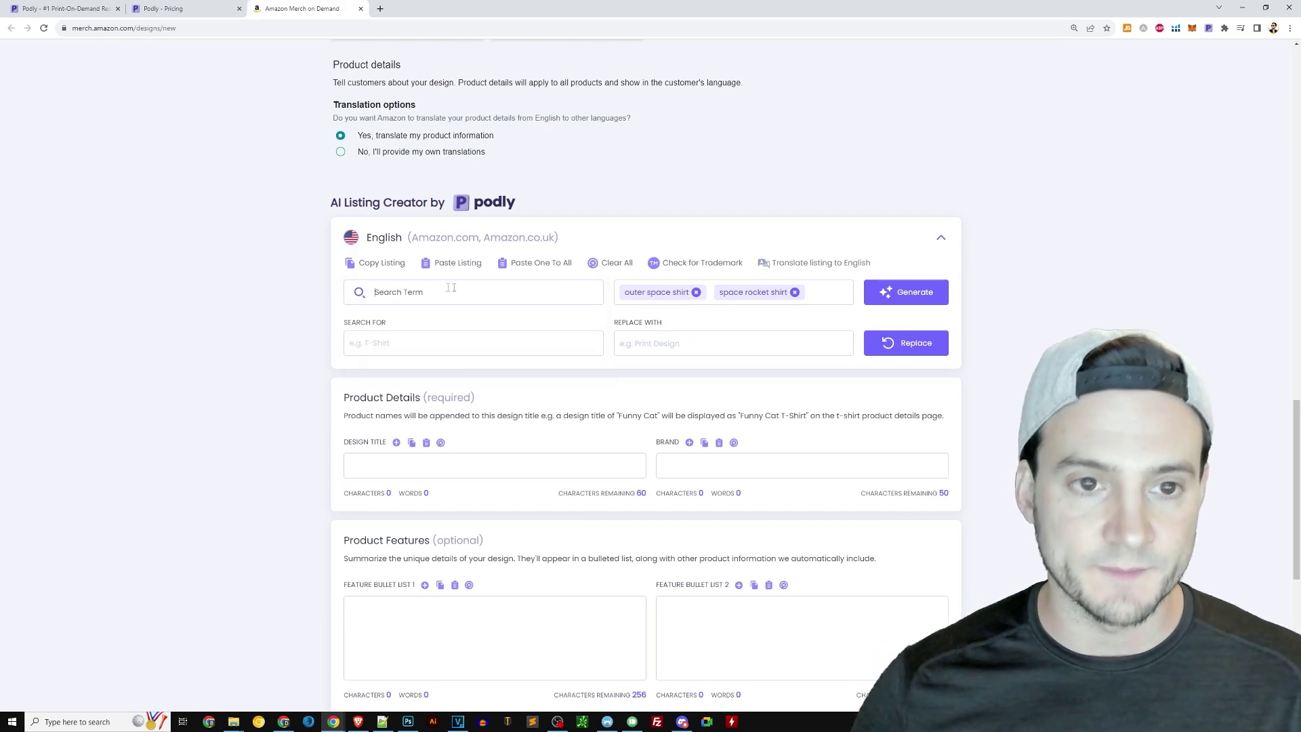
pyautogui.scroll(7, 427, 310)
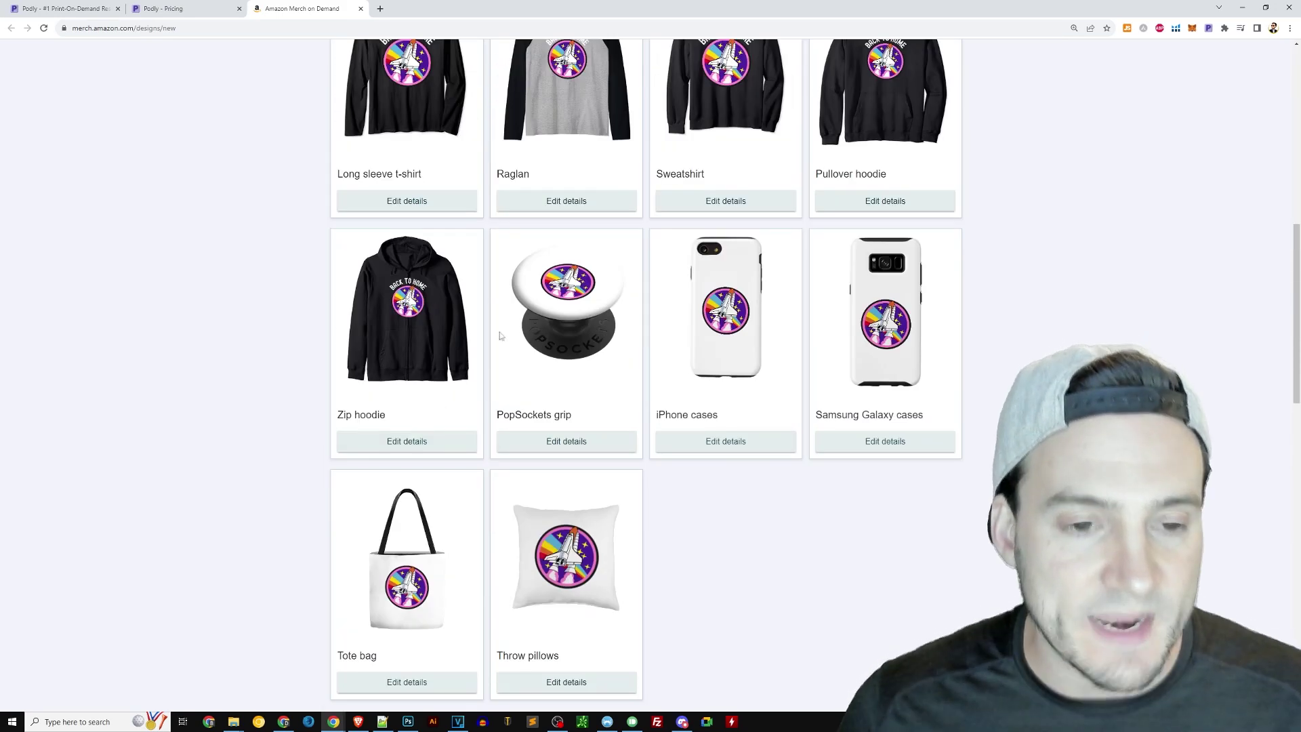
pyautogui.scroll(-1, 486, 325)
pyautogui.scroll(-5, 486, 325)
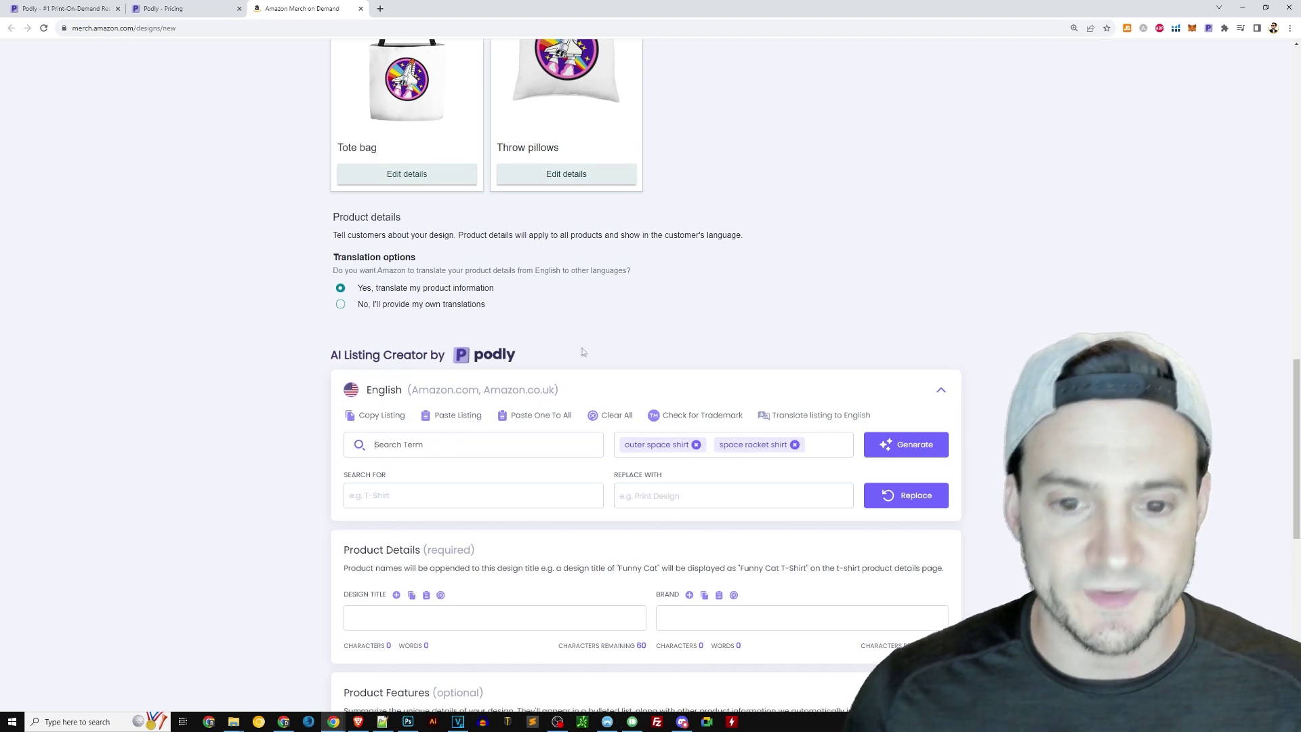
pyautogui.click(412, 435)
pyautogui.write('fl')
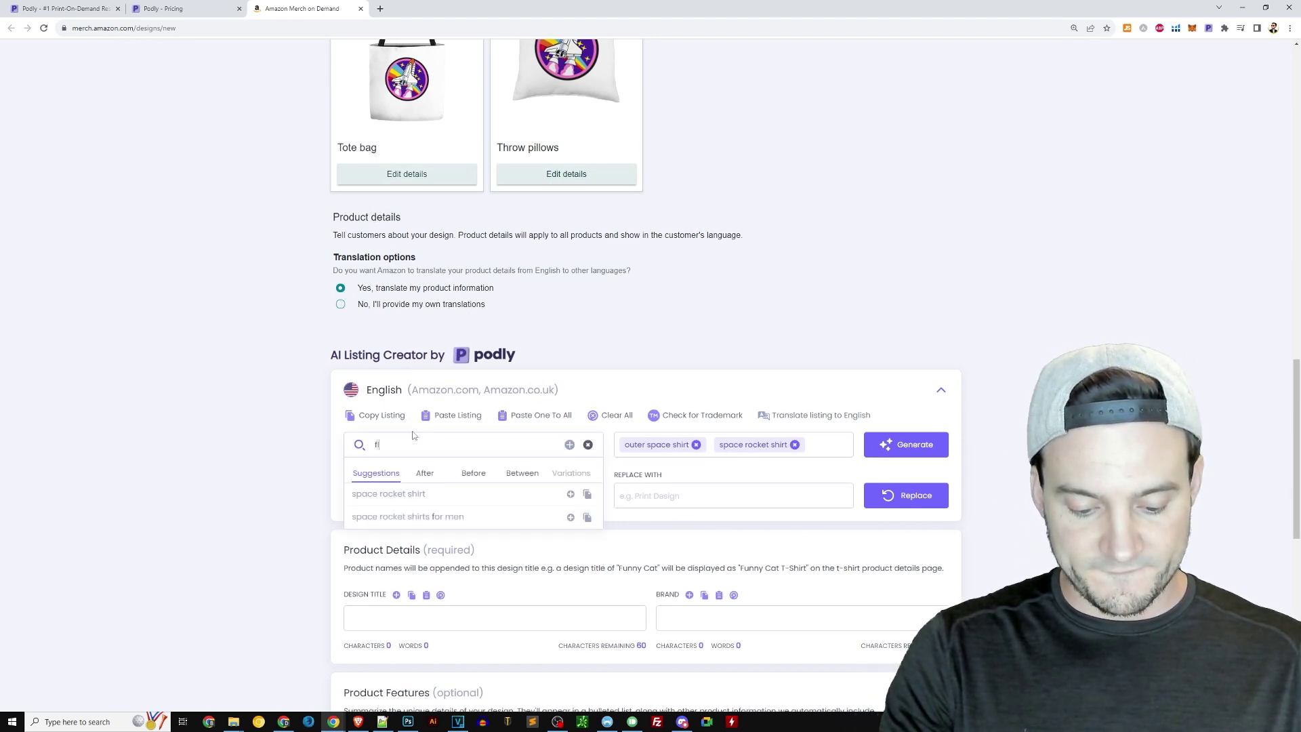
pyautogui.write('ying into ou')
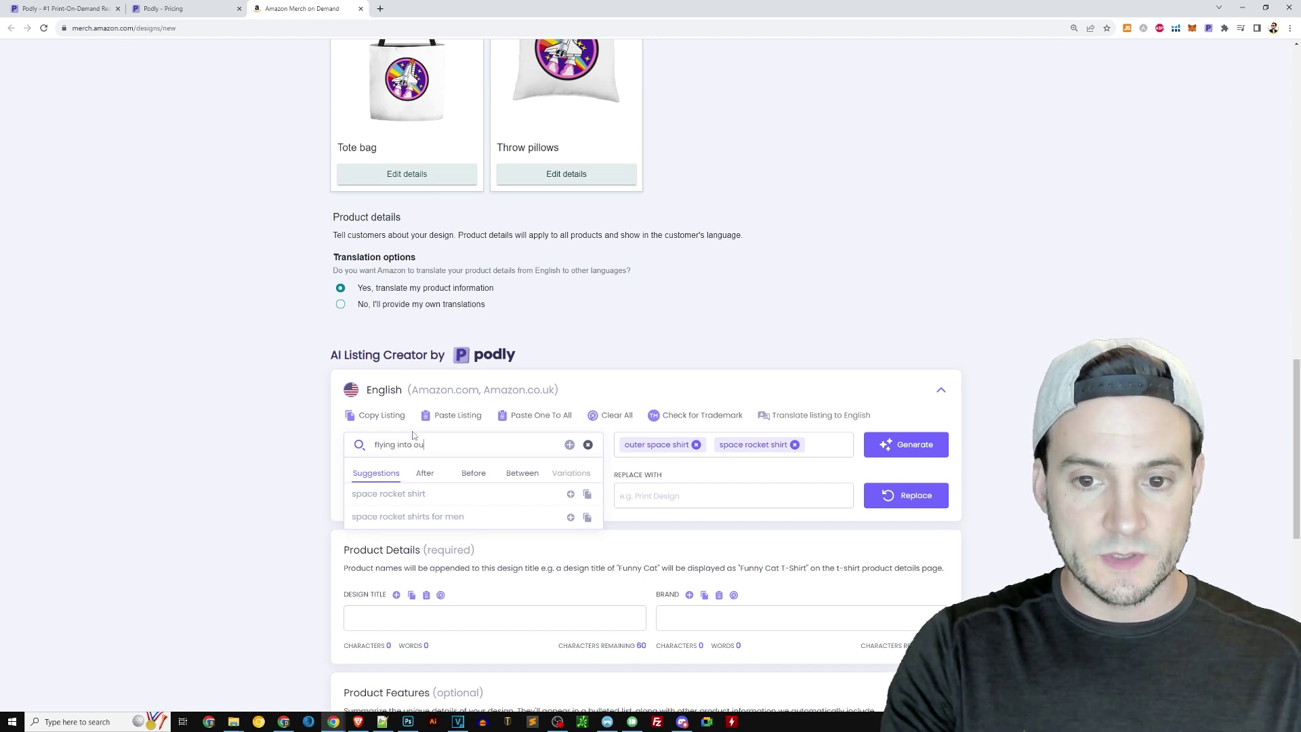
pyautogui.write('ter space shirt')
pyautogui.press('Return')
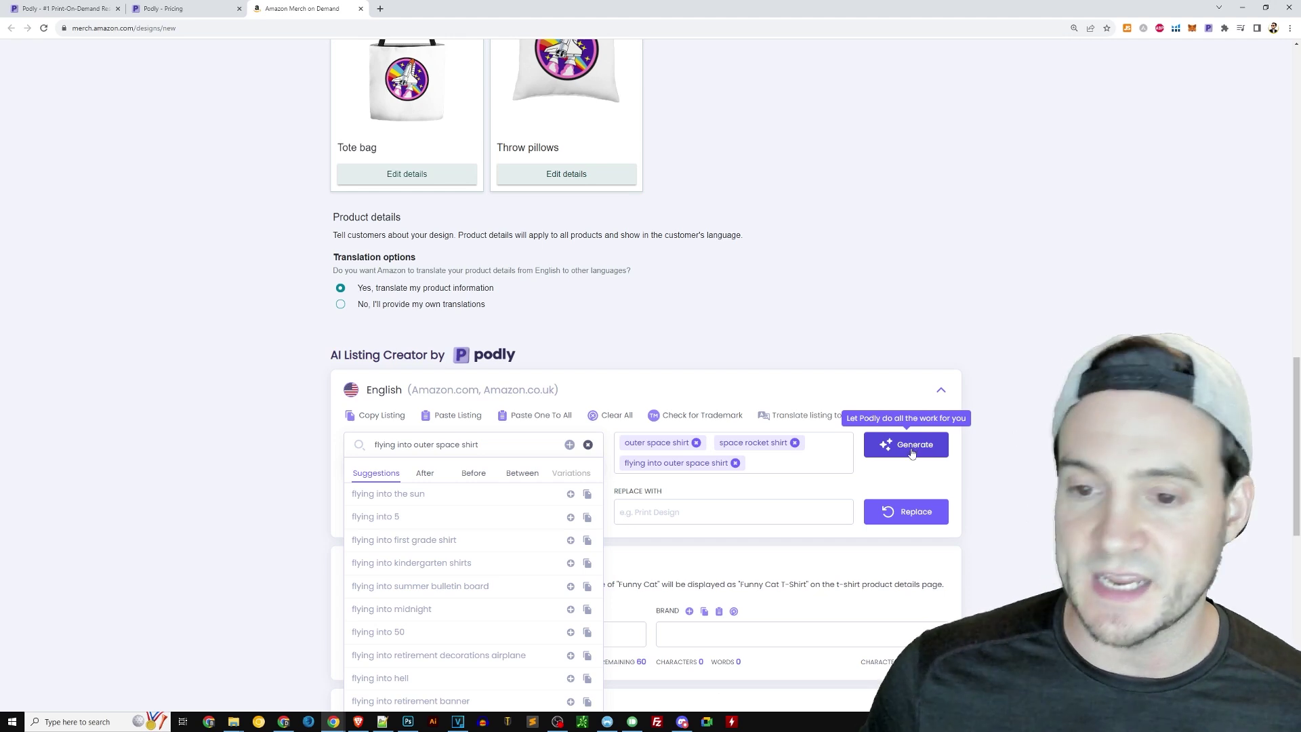
pyautogui.scroll(-2, 919, 299)
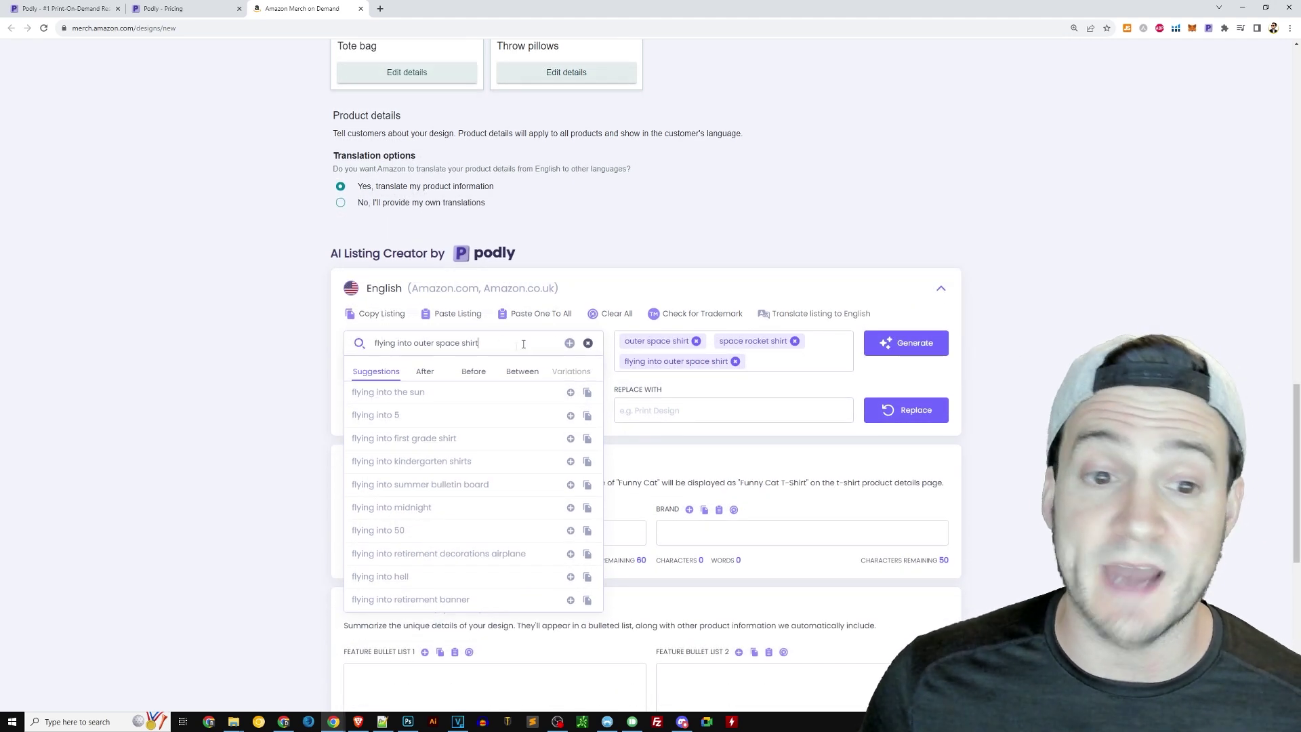
# Close the keyword suggestions and generate listing text from the three keywords.
pyautogui.click(587, 343)
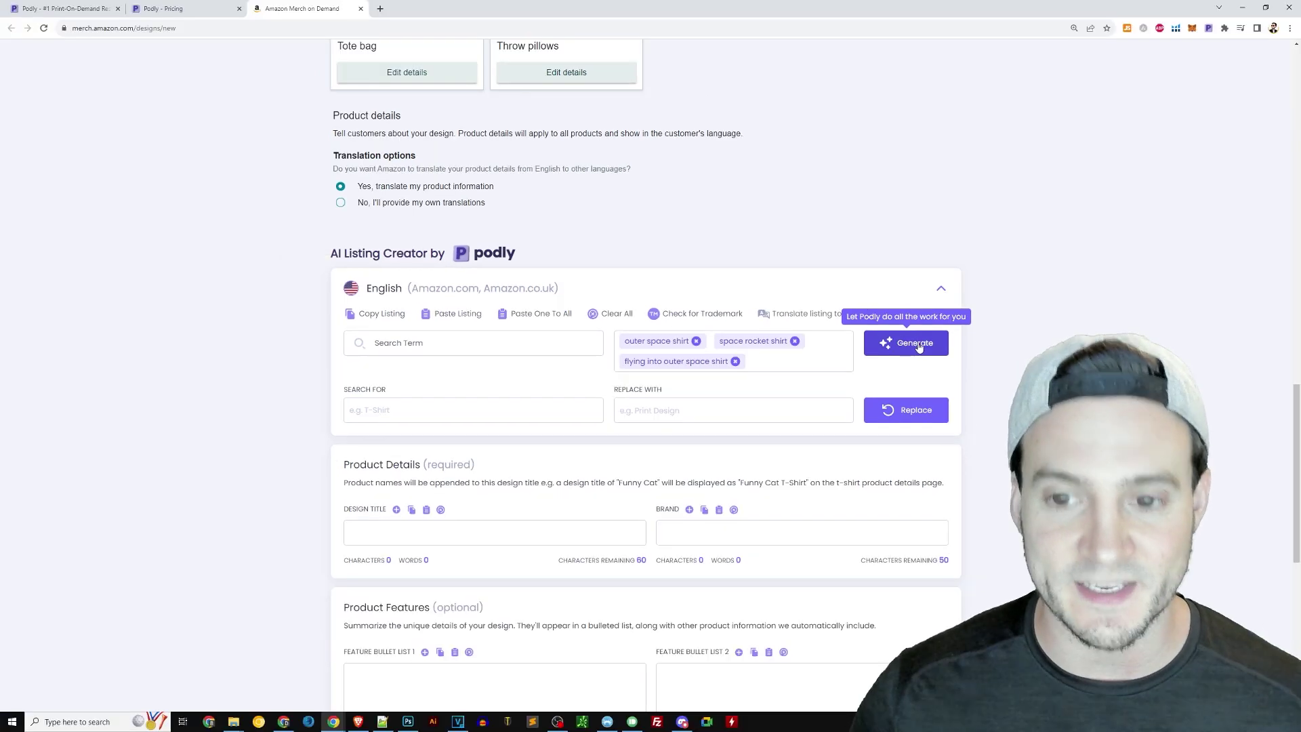
pyautogui.click(918, 346)
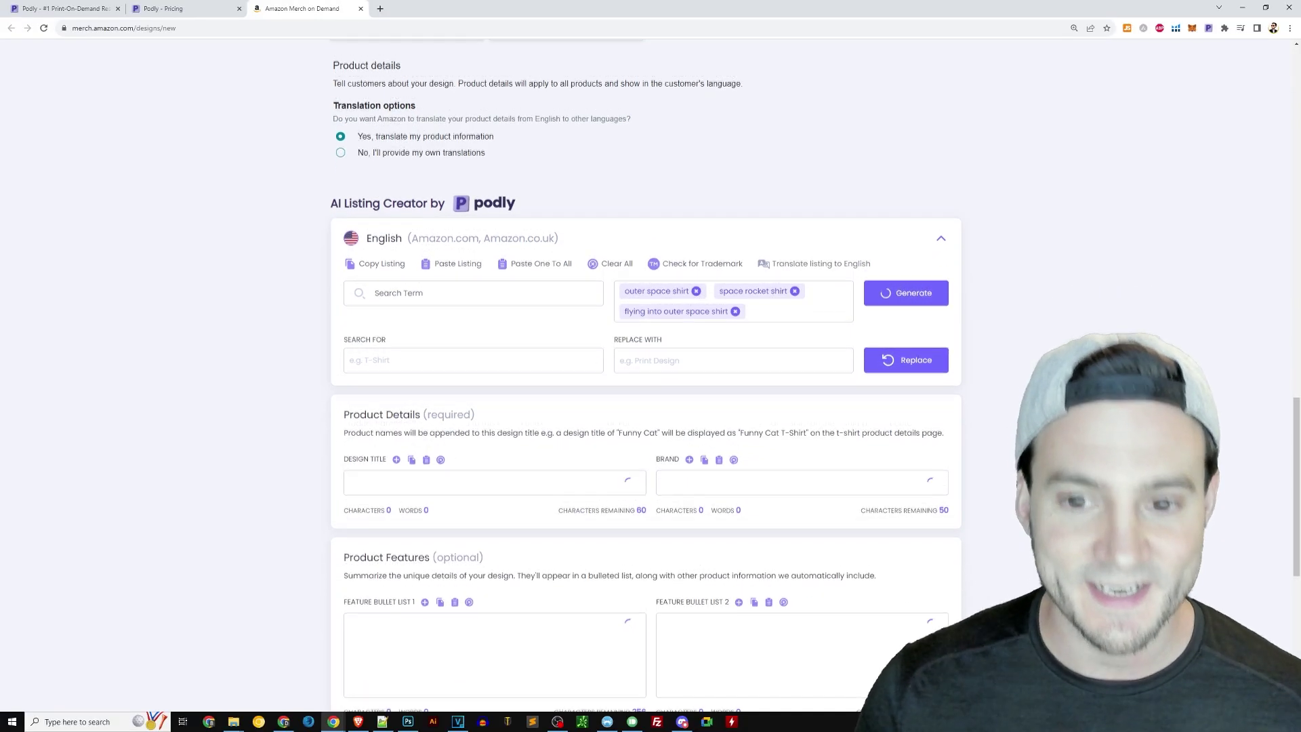
pyautogui.scroll(-2, 373, 273)
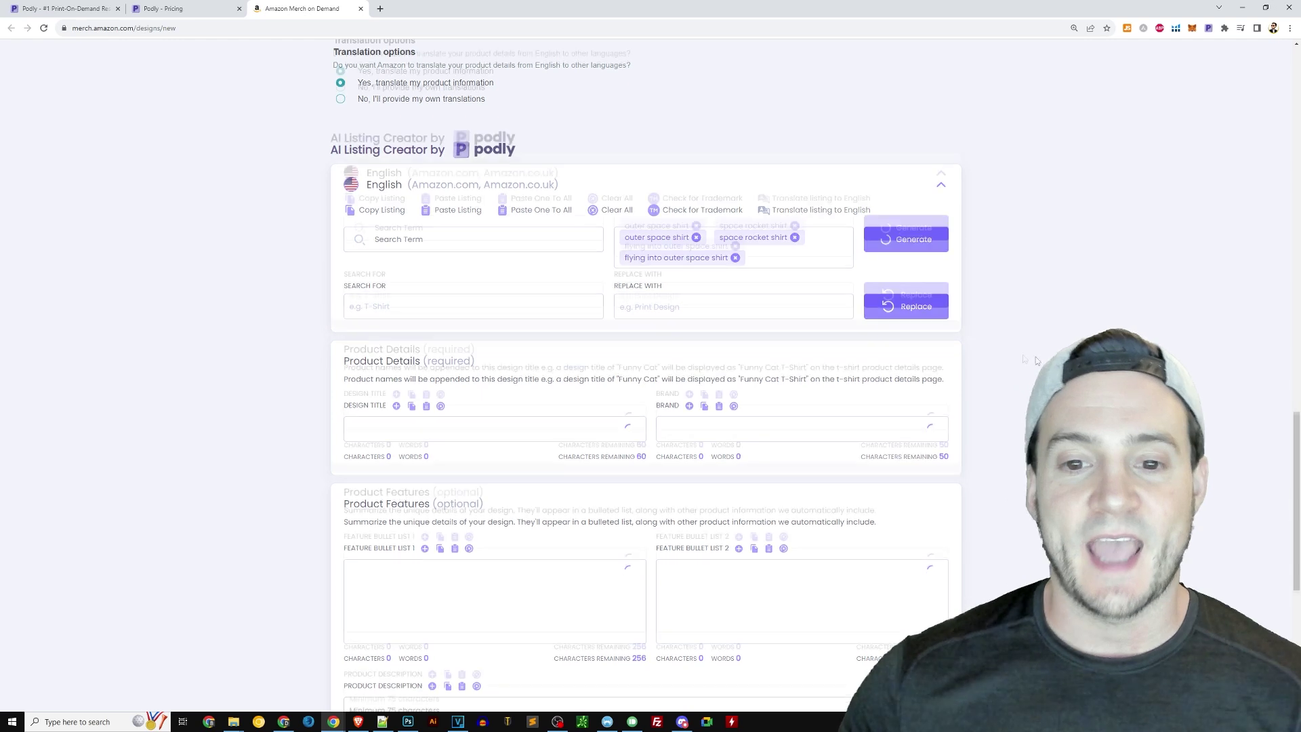
# Highlight the Product Details and Product Features section headings.
pyautogui.moveTo(344, 261); pyautogui.dragTo(487, 263)
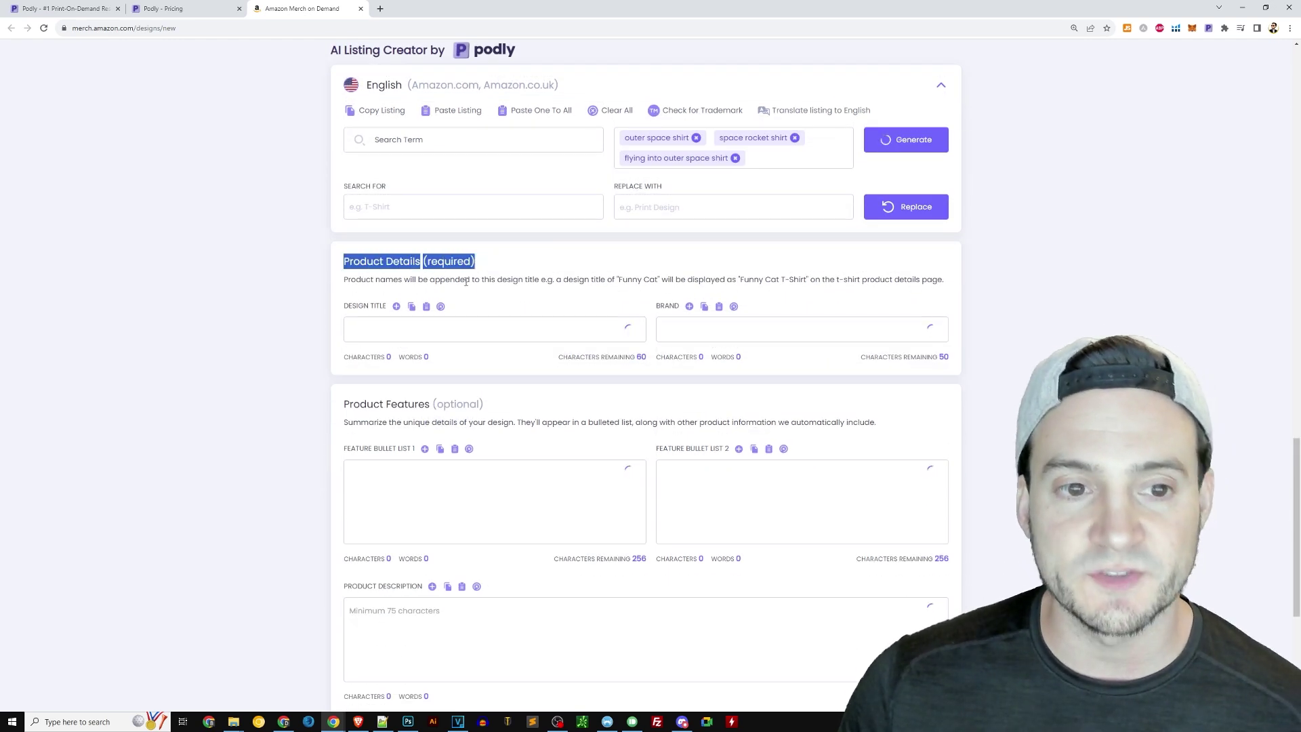
pyautogui.click(406, 320)
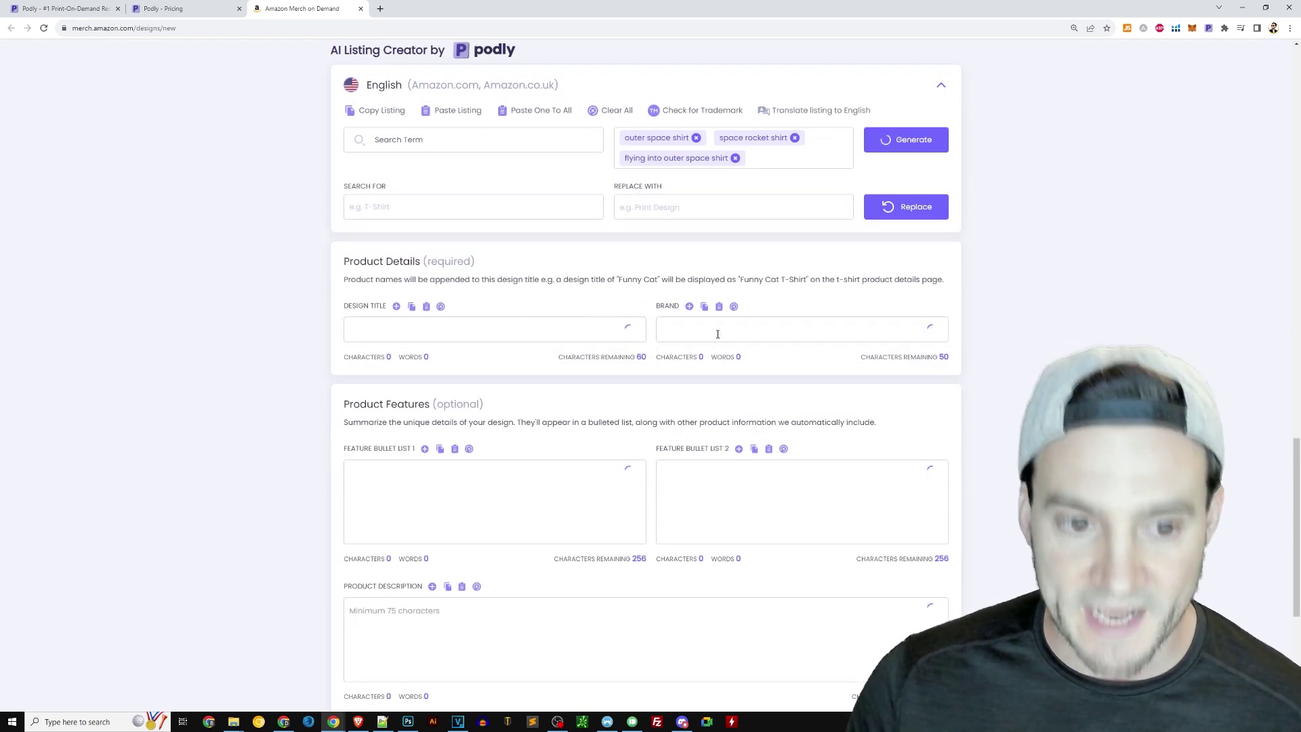
pyautogui.scroll(-1, 504, 420)
pyautogui.moveTo(485, 354); pyautogui.dragTo(345, 355)
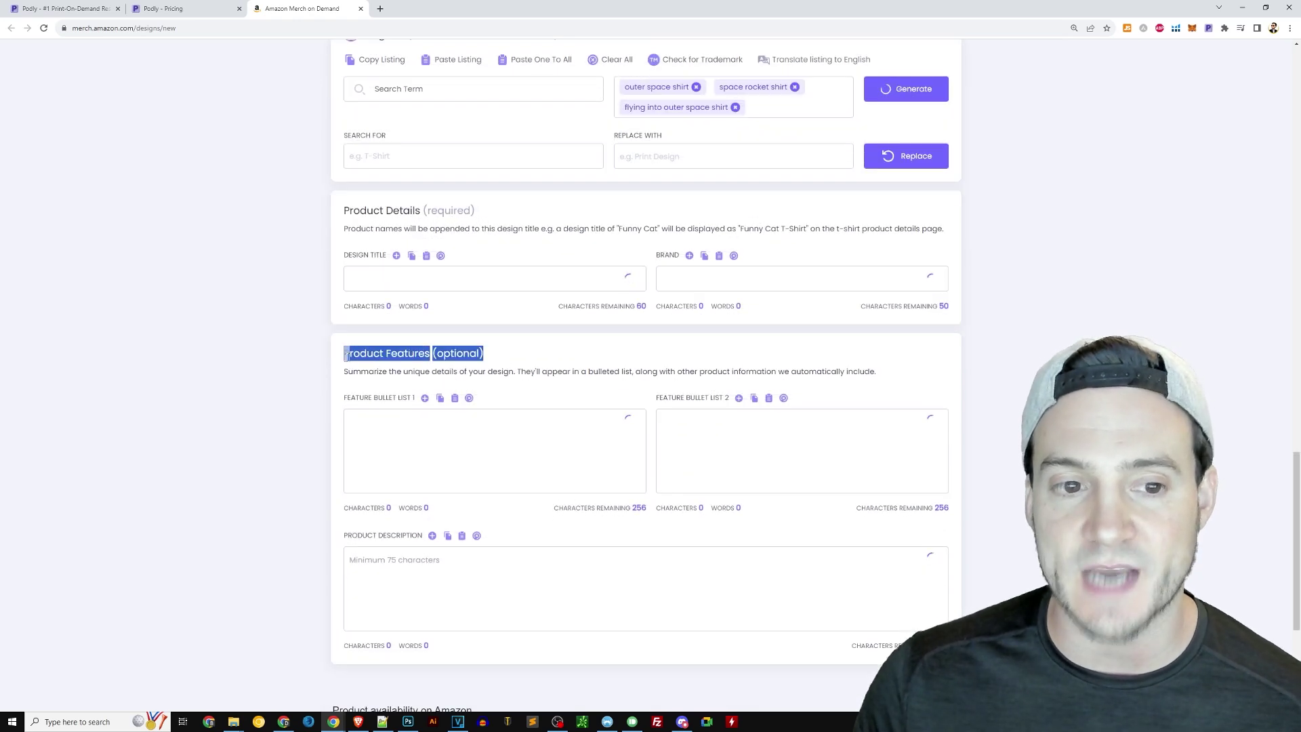
pyautogui.click(347, 358)
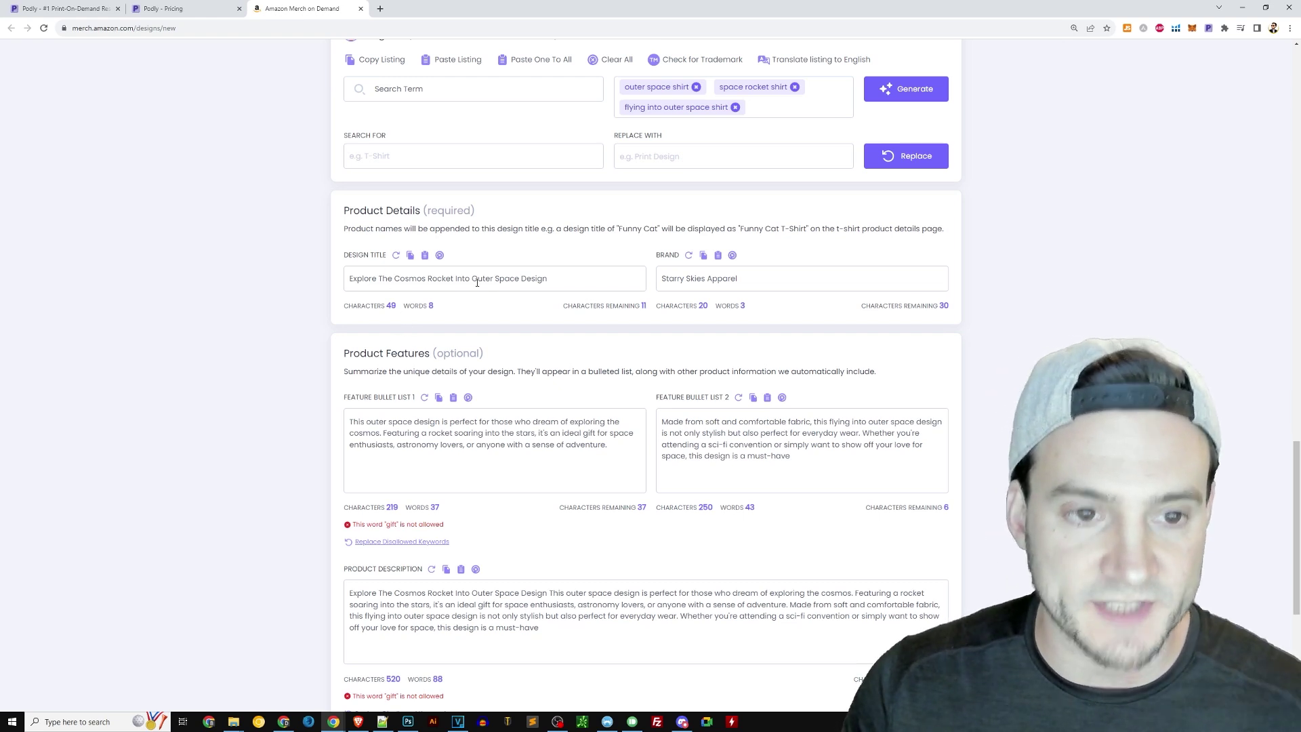
# Review the generated title, brand and first bullet, zoomed in, noting the 'gift' not-allowed flag.
pyautogui.moveTo(549, 283); pyautogui.dragTo(315, 284)
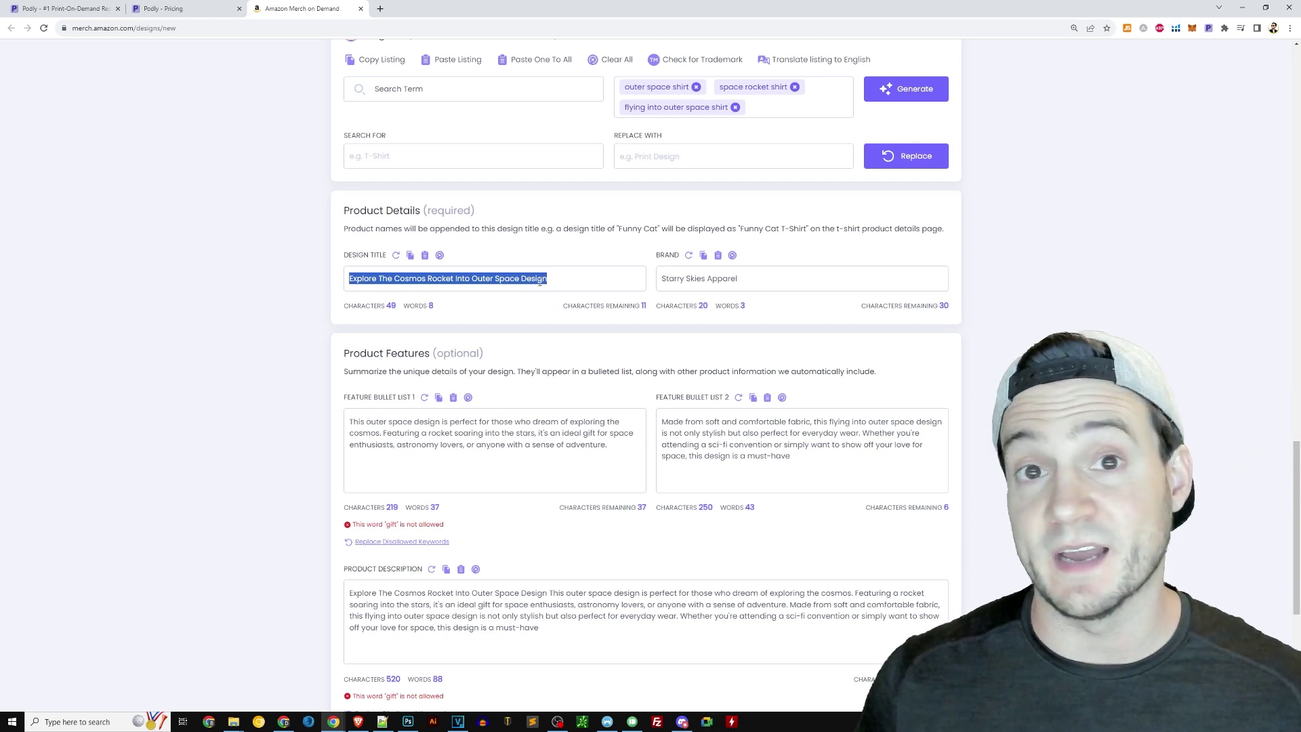
pyautogui.moveTo(771, 281); pyautogui.dragTo(672, 278)
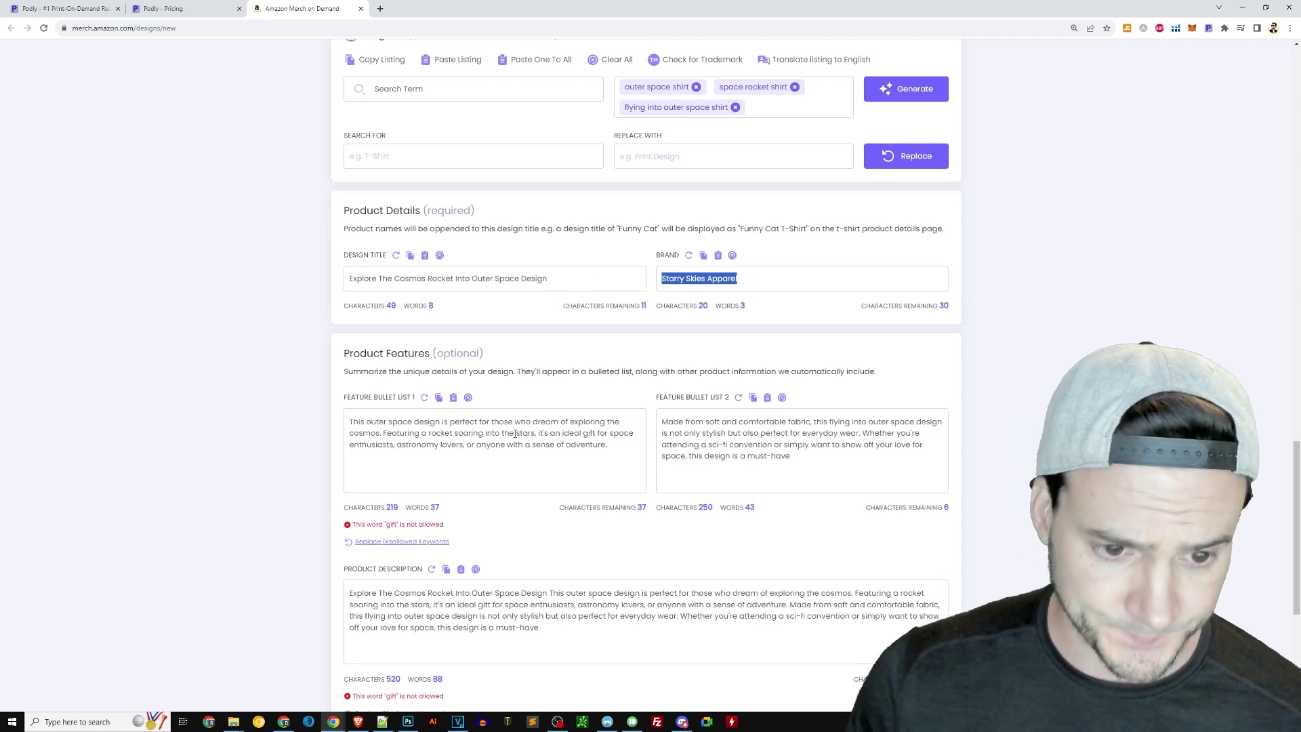
pyautogui.moveTo(349, 422); pyautogui.dragTo(622, 442)
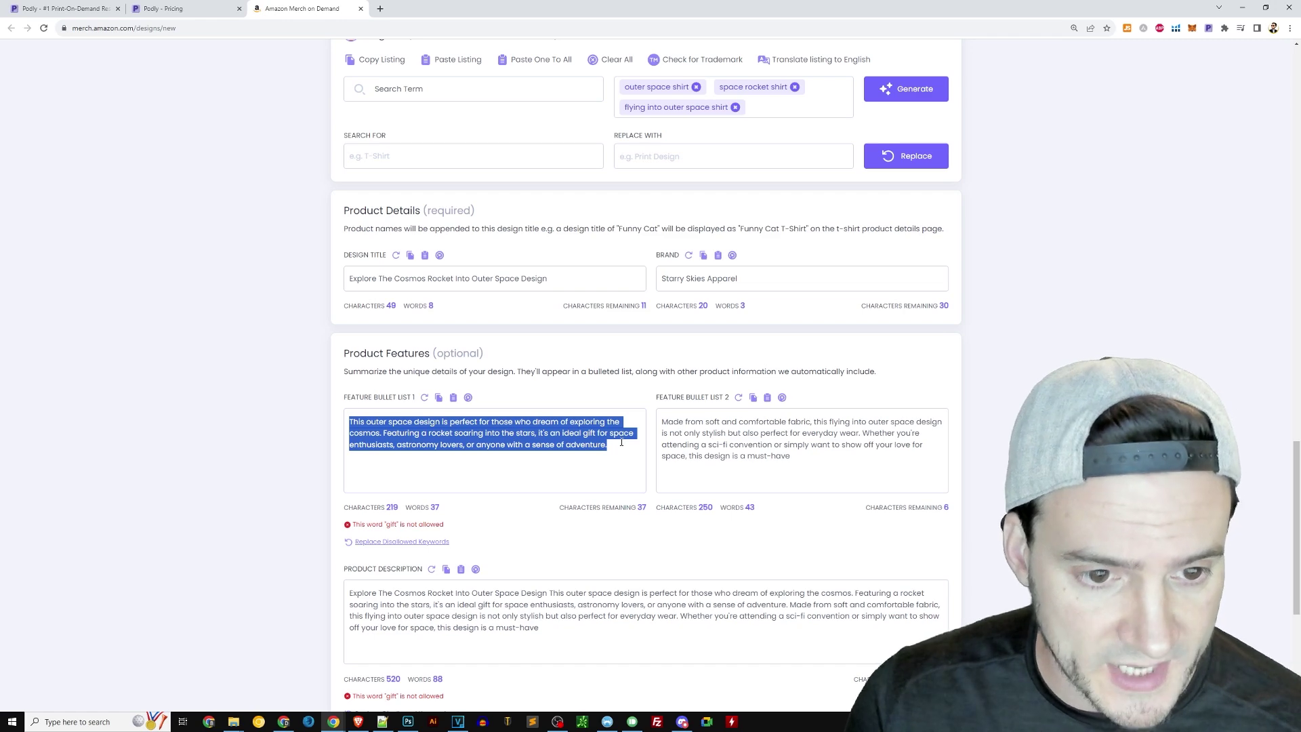
pyautogui.hotkey('ctrl', '+')
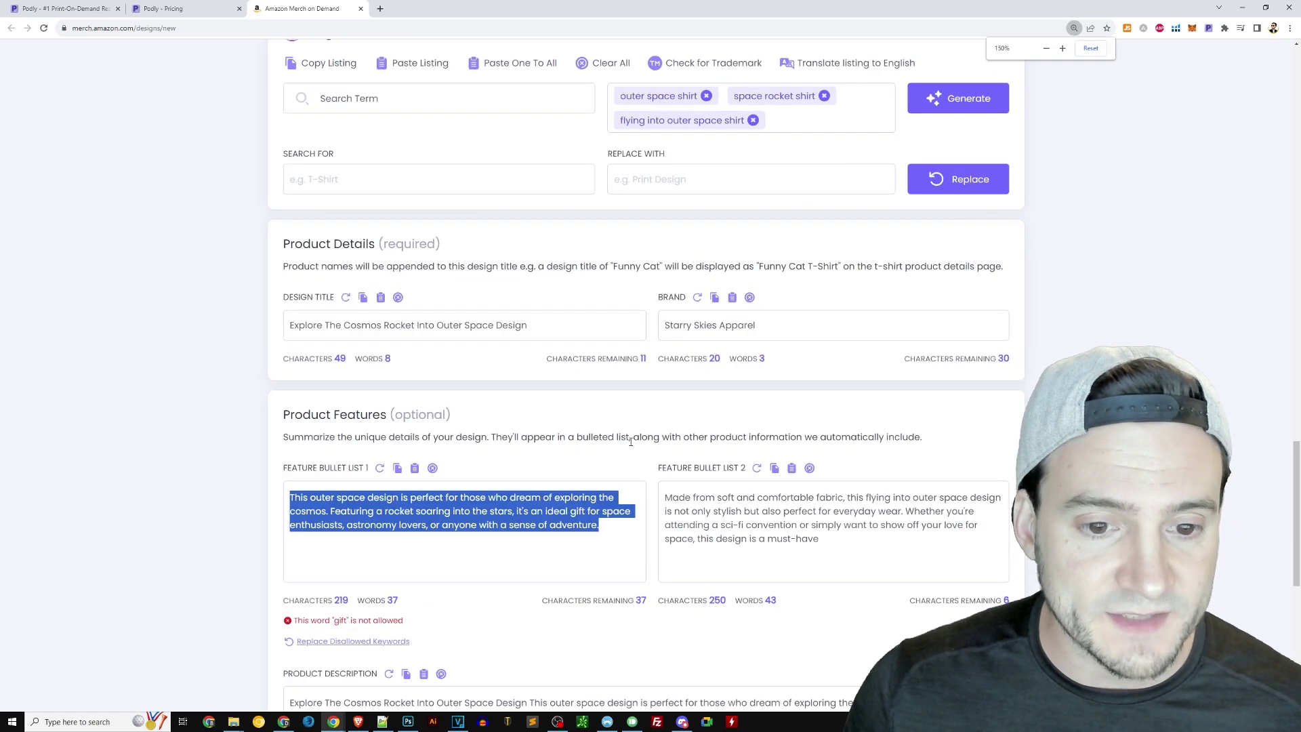
pyautogui.hotkey('ctrl', '+')
pyautogui.click(613, 467)
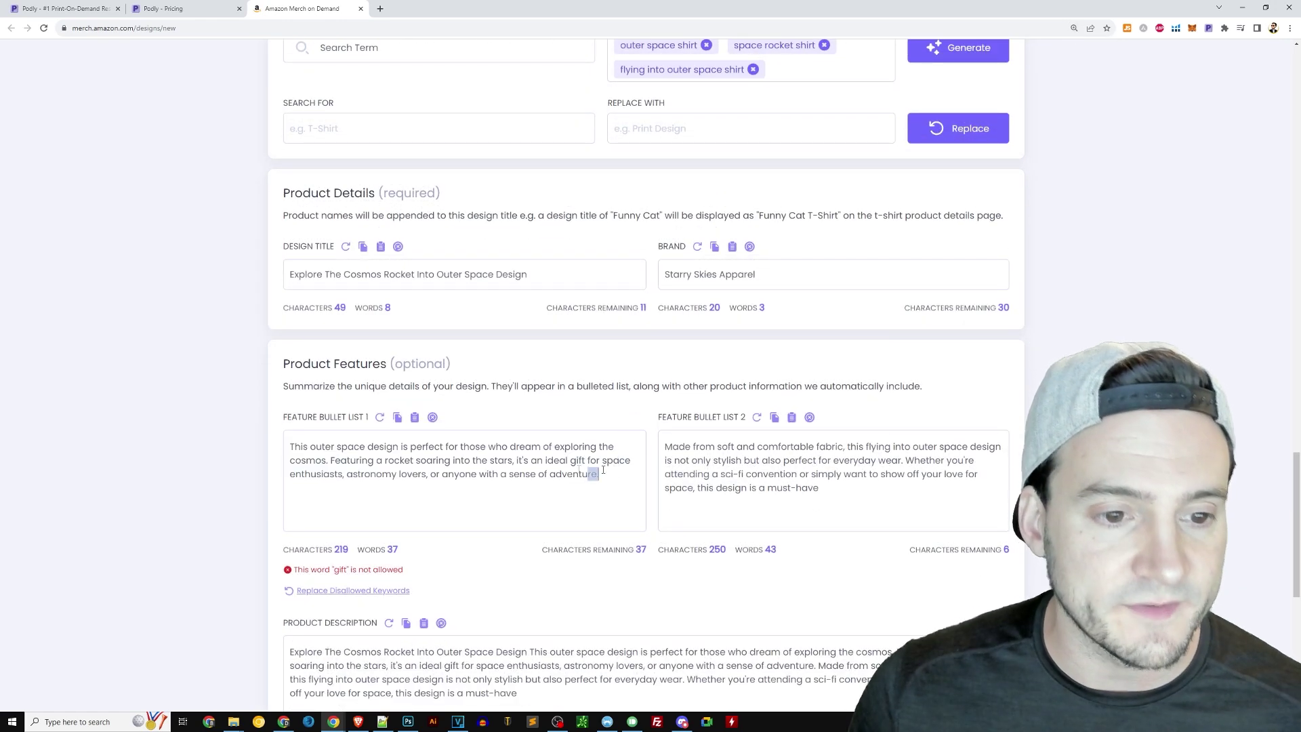
pyautogui.moveTo(603, 469); pyautogui.dragTo(352, 474)
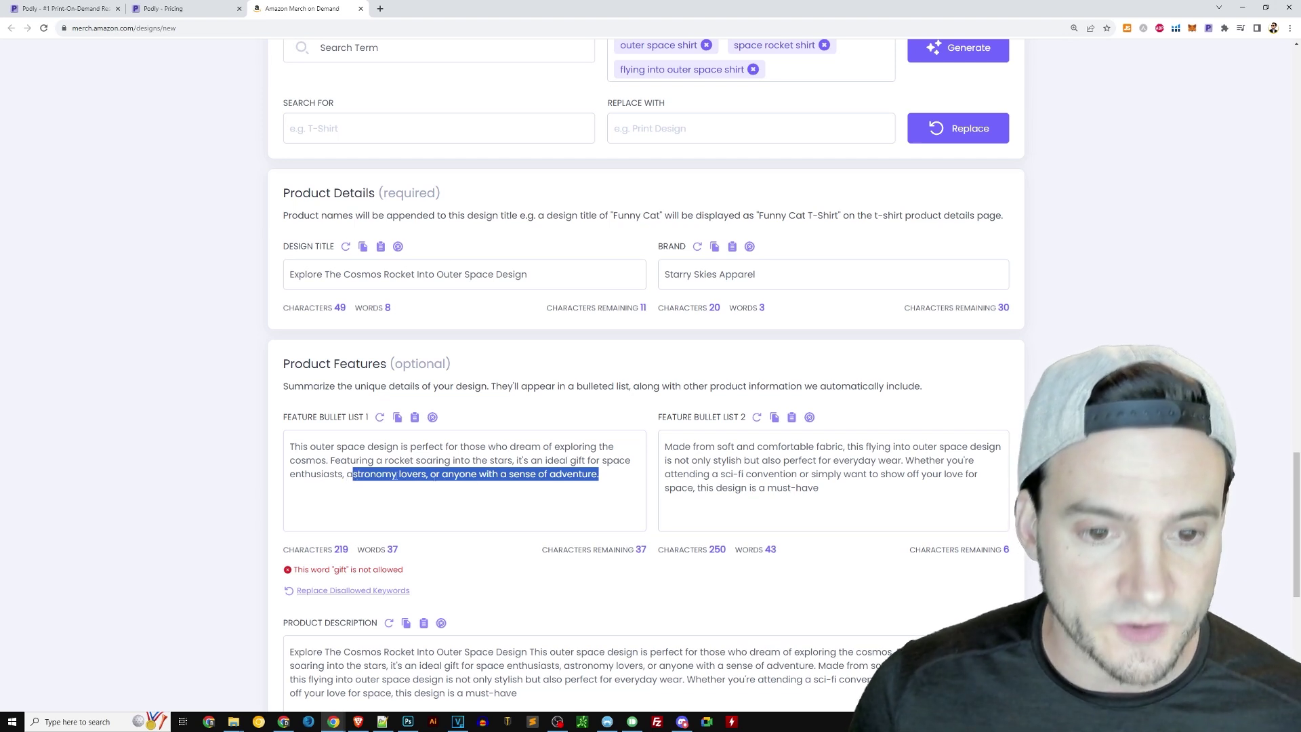
pyautogui.click(538, 475)
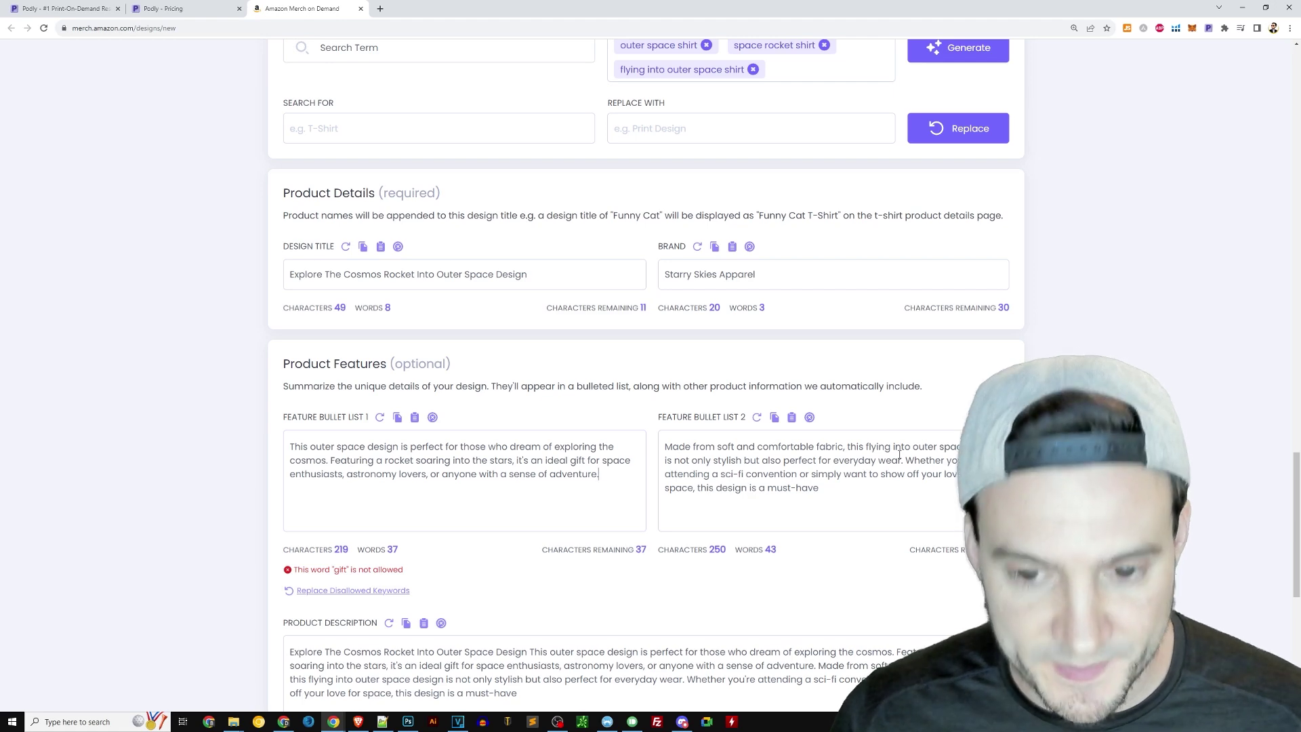
pyautogui.scroll(-1, 946, 432)
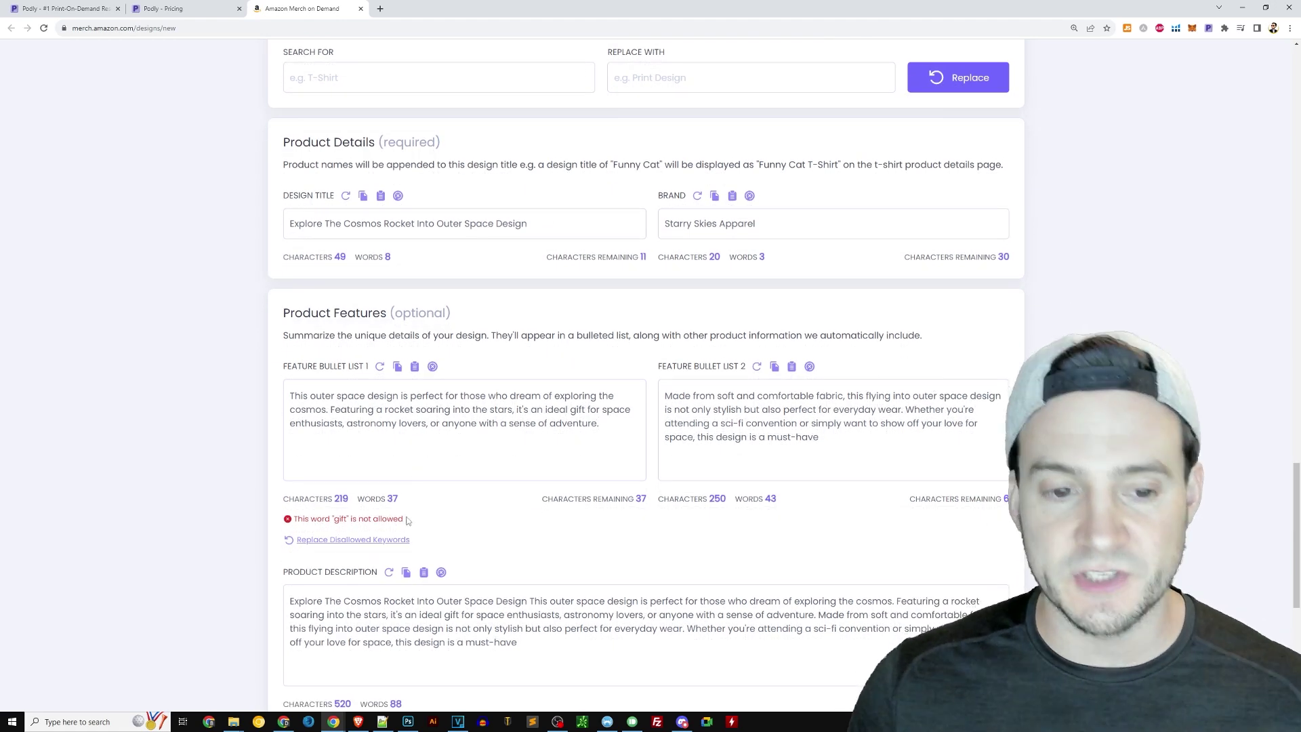
# Strip the flagged word 'gift' using Replace Disallowed Keywords under Feature Bullet List 1.
pyautogui.moveTo(407, 519); pyautogui.dragTo(287, 518)
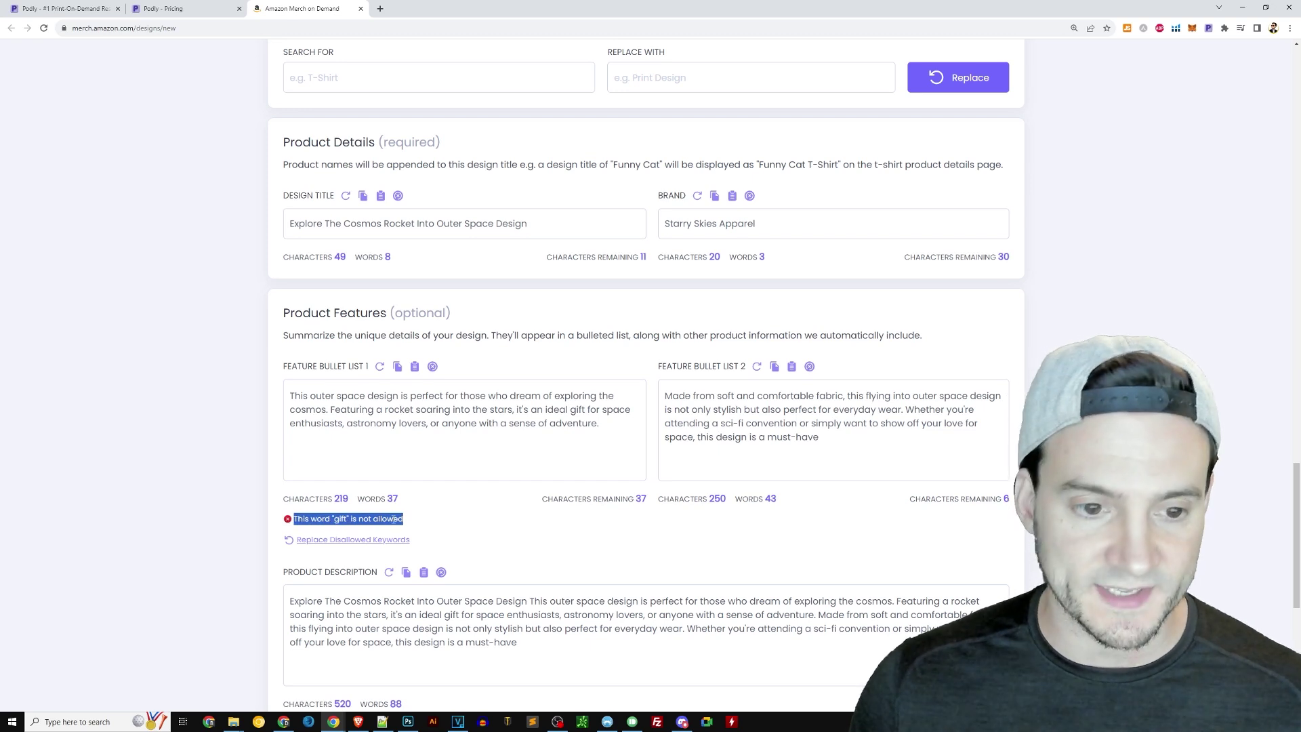
pyautogui.click(353, 519)
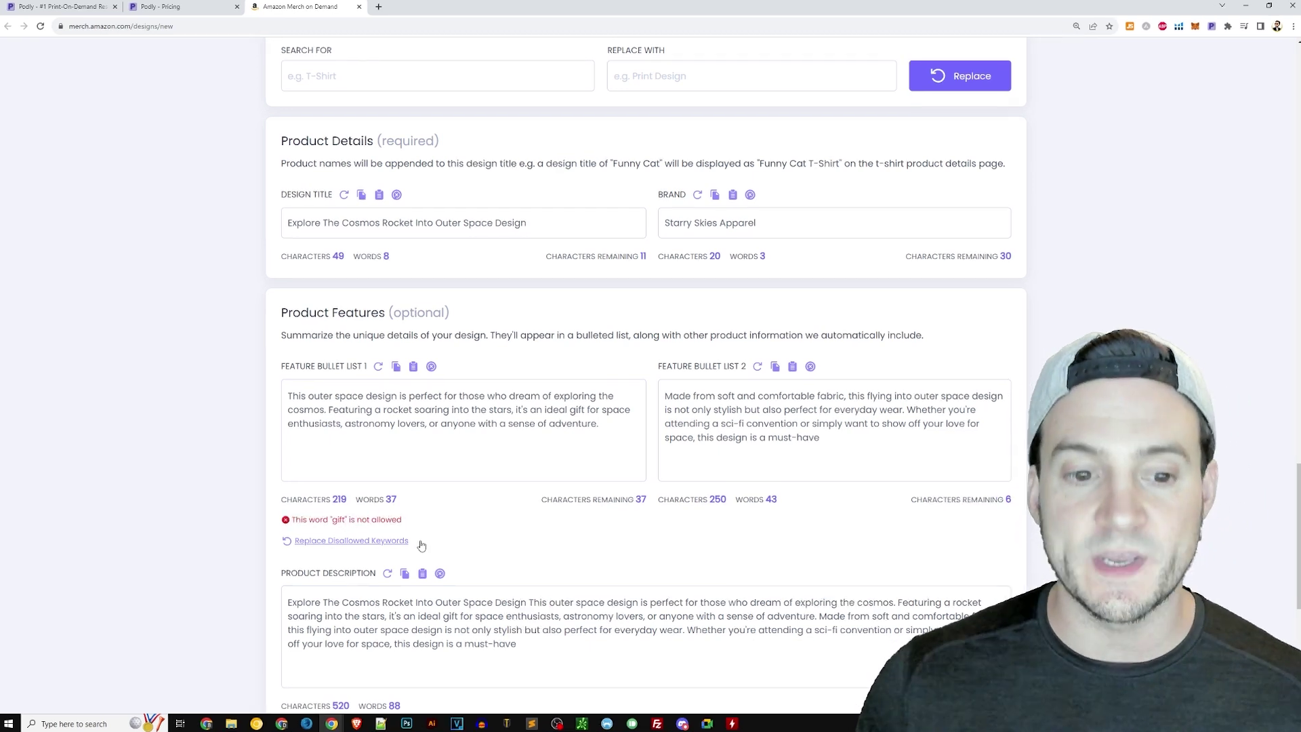
pyautogui.click(295, 546)
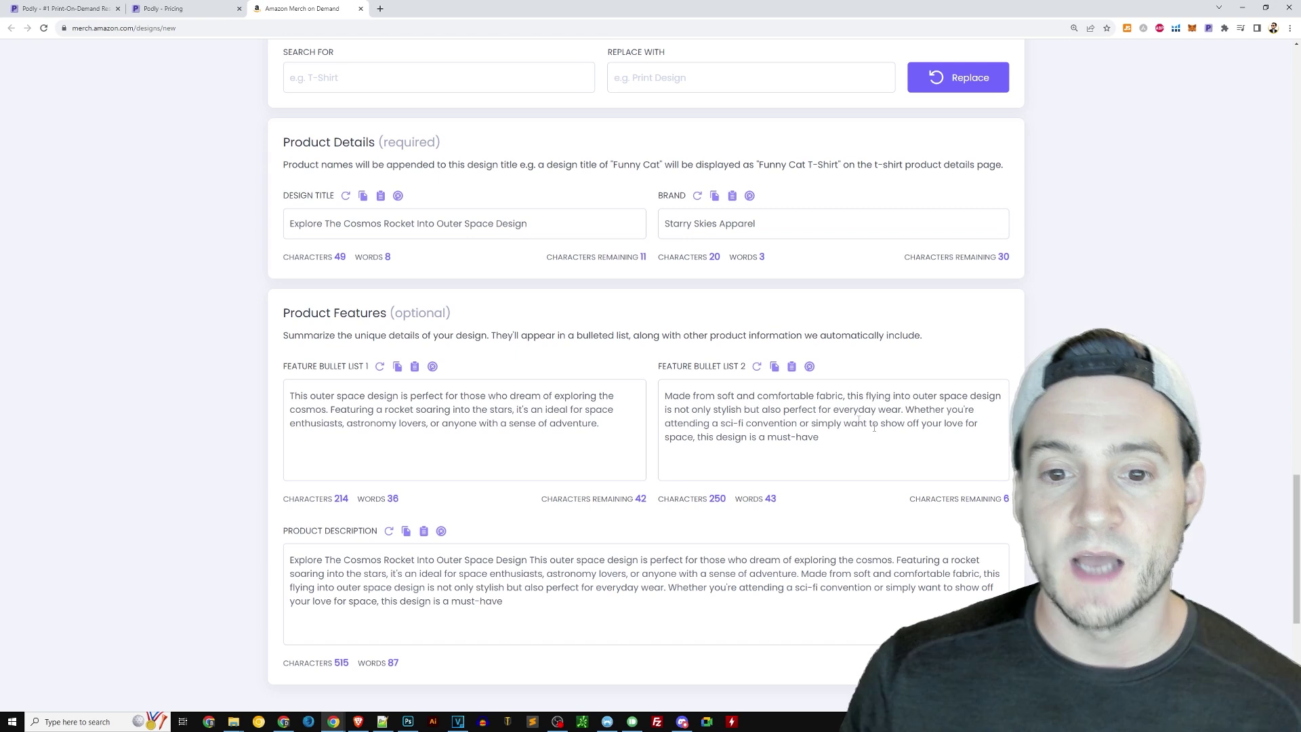
# Replace 'Made from soft and comfortable fabric, t' with 'T' in the second feature bullet.
pyautogui.moveTo(663, 394); pyautogui.dragTo(838, 392)
pyautogui.click(839, 396)
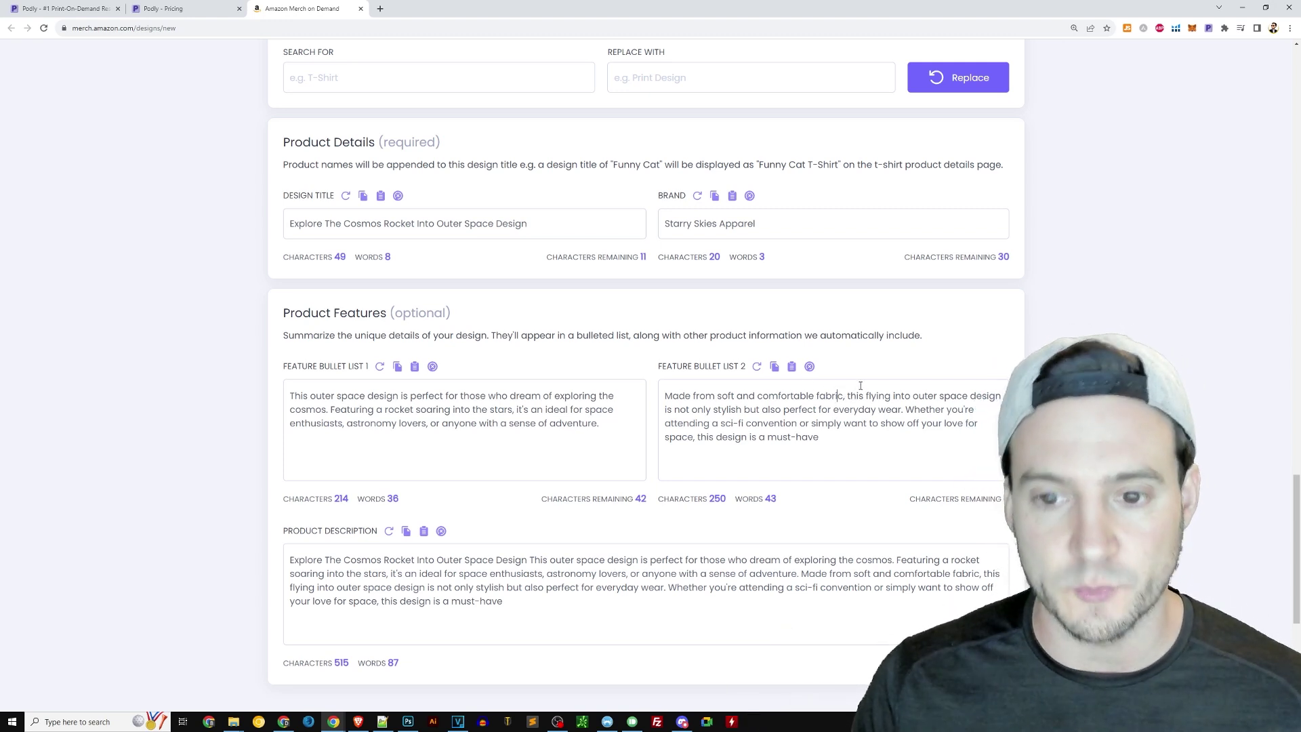
pyautogui.moveTo(852, 395); pyautogui.dragTo(664, 395)
pyautogui.hotkey('ctrl', 'c')
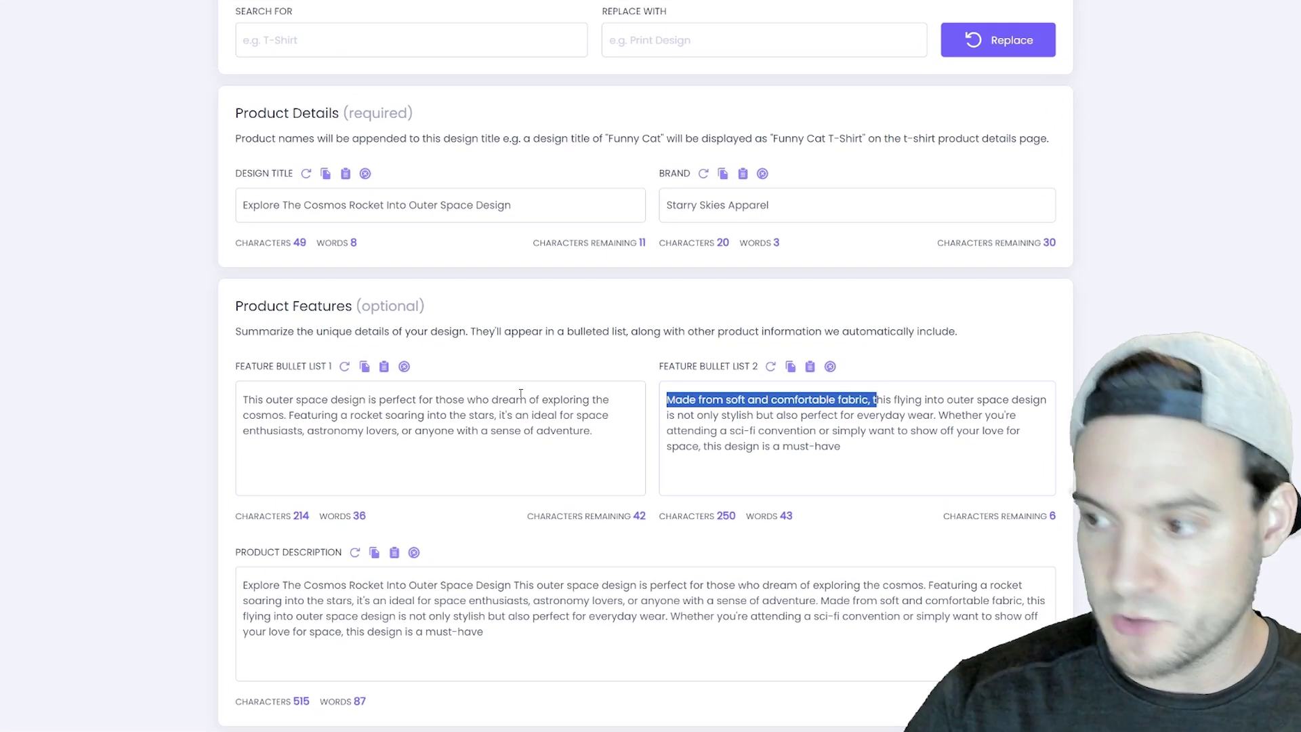
pyautogui.write('T')
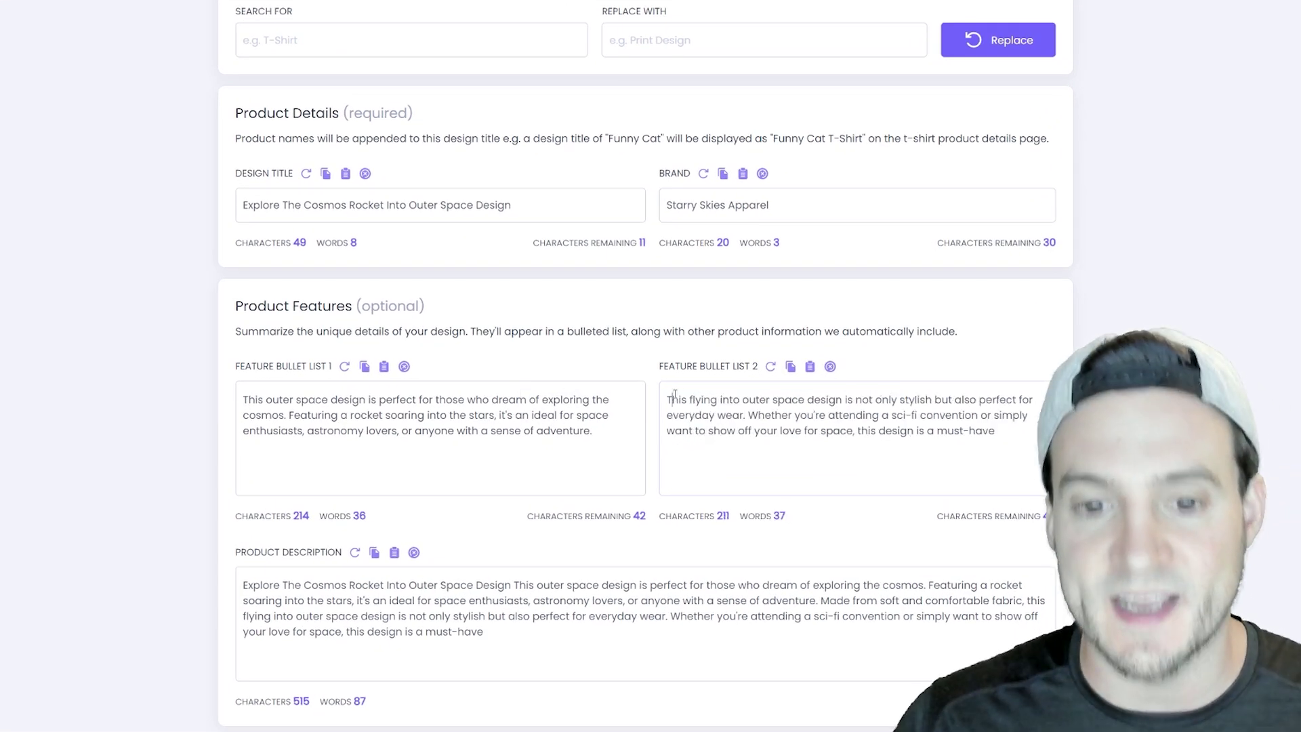
pyautogui.moveTo(674, 395); pyautogui.dragTo(883, 400)
pyautogui.click(883, 400)
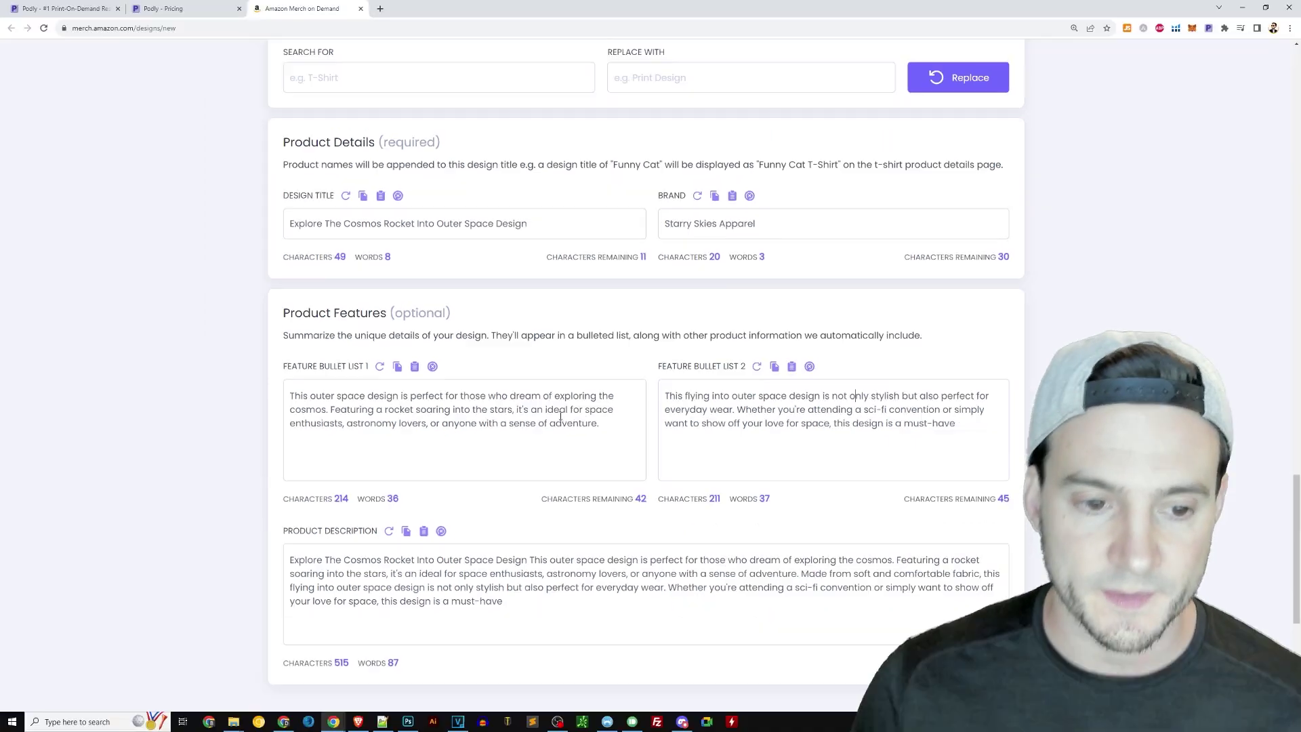
pyautogui.scroll(-2, 561, 416)
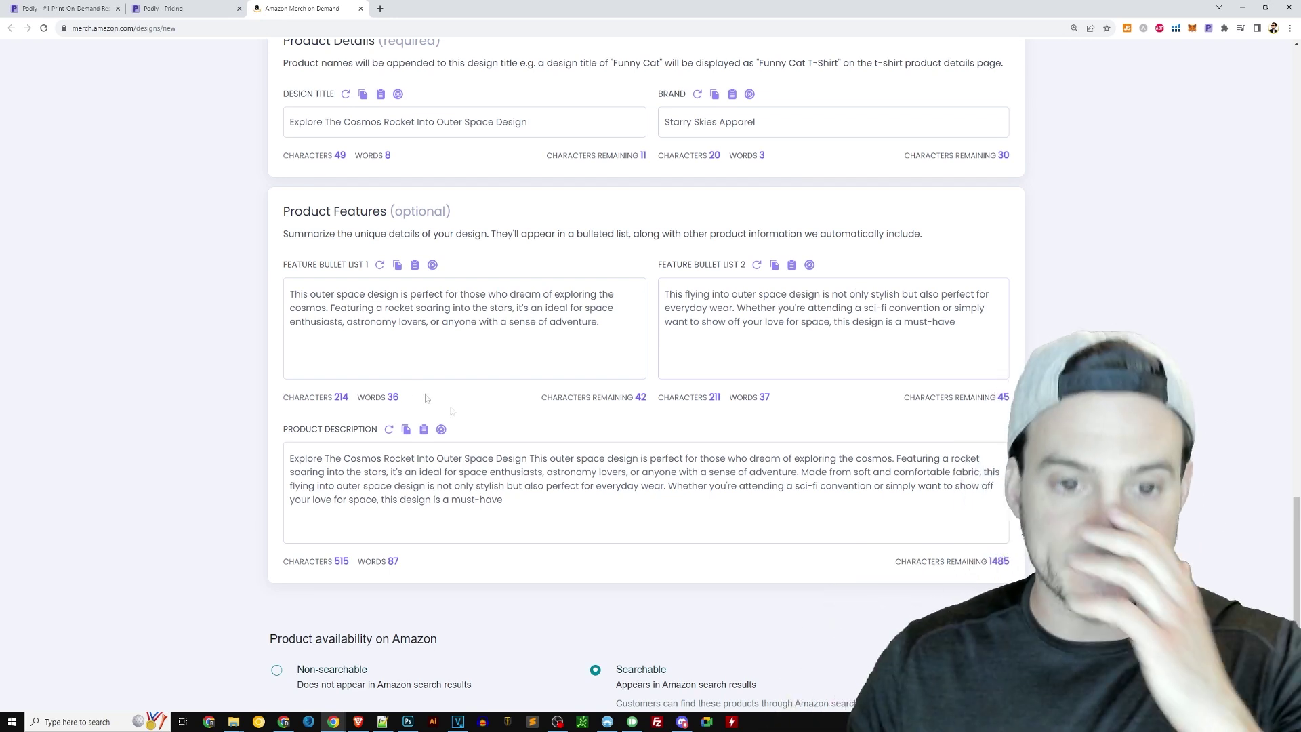
# Delete the same fabric phrase from the product description, leaving 476 characters.
pyautogui.moveTo(434, 308); pyautogui.dragTo(512, 308)
pyautogui.moveTo(789, 321); pyautogui.dragTo(821, 321)
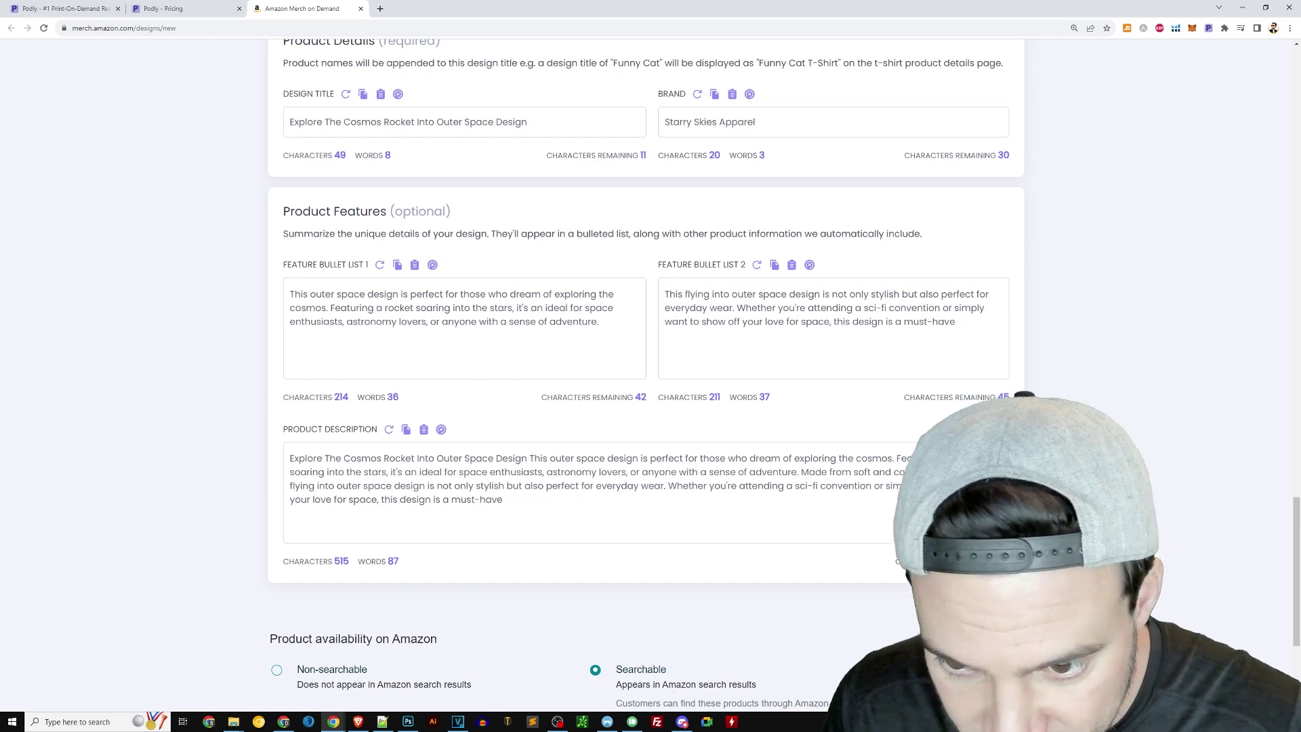
pyautogui.moveTo(982, 471); pyautogui.dragTo(801, 472)
pyautogui.press('BackSpace')
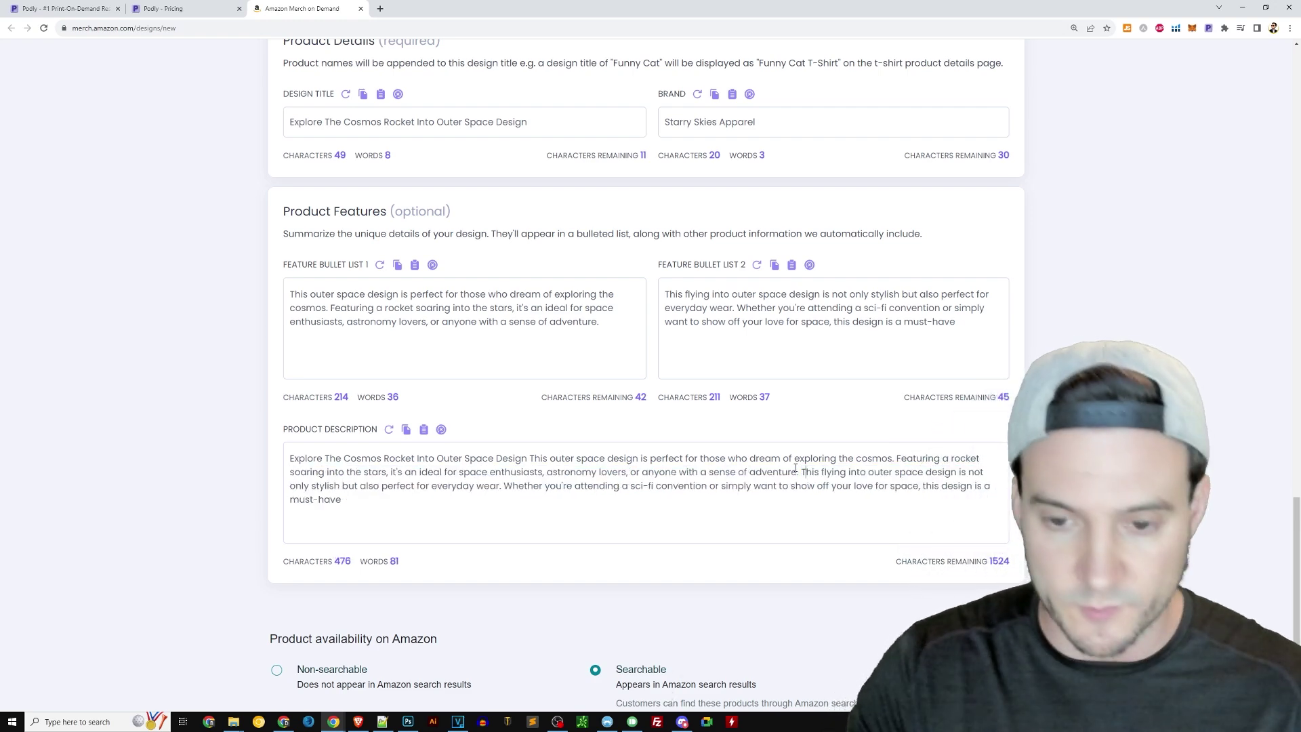
pyautogui.scroll(2, 582, 457)
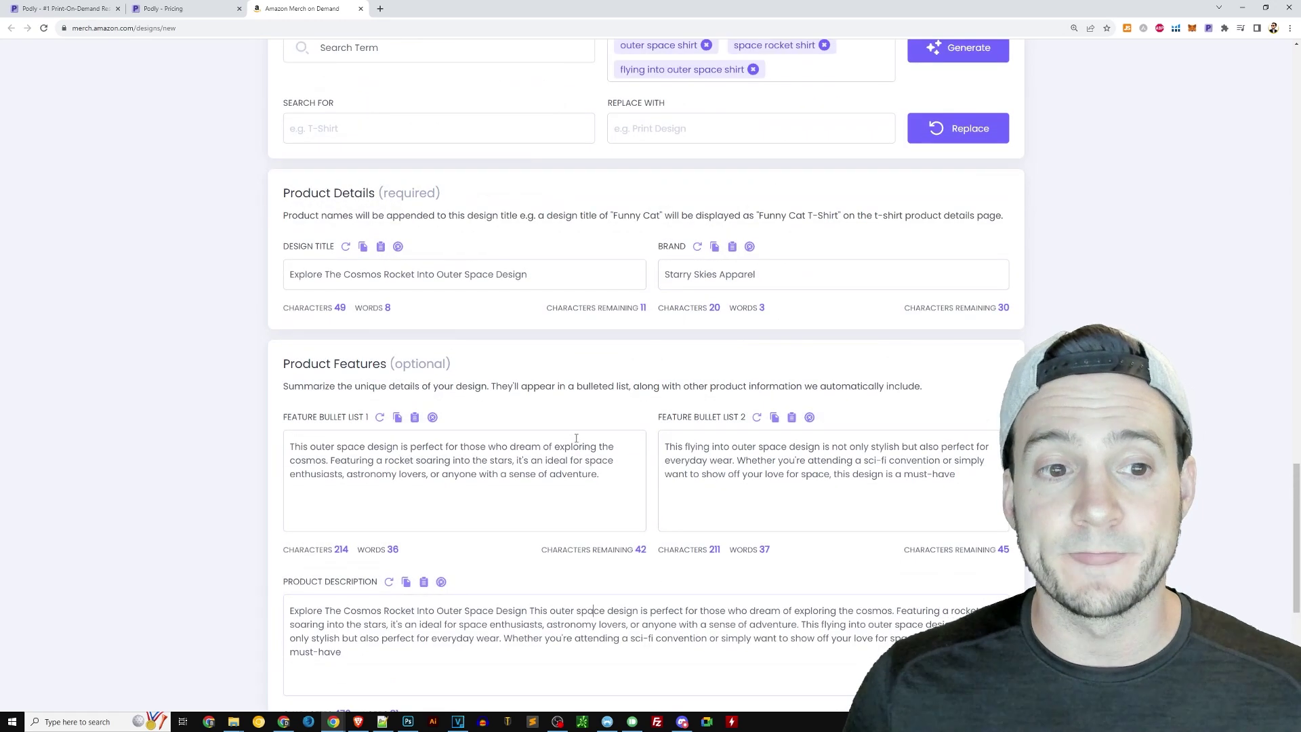
# Paste the deleted fabric phrase back into the product description.
pyautogui.scroll(1, 635, 434)
pyautogui.moveTo(282, 150); pyautogui.dragTo(367, 153)
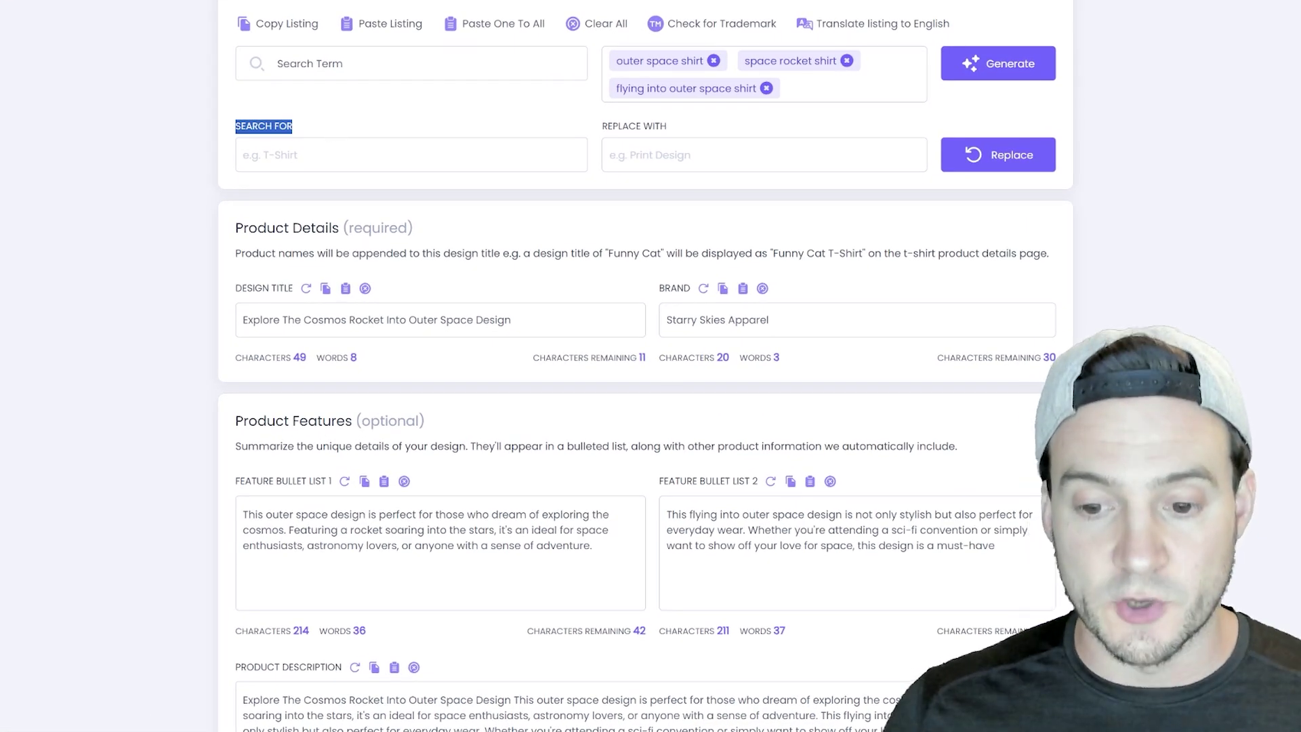
pyautogui.scroll(-2, 869, 532)
pyautogui.hotkey('ctrl', 'v')
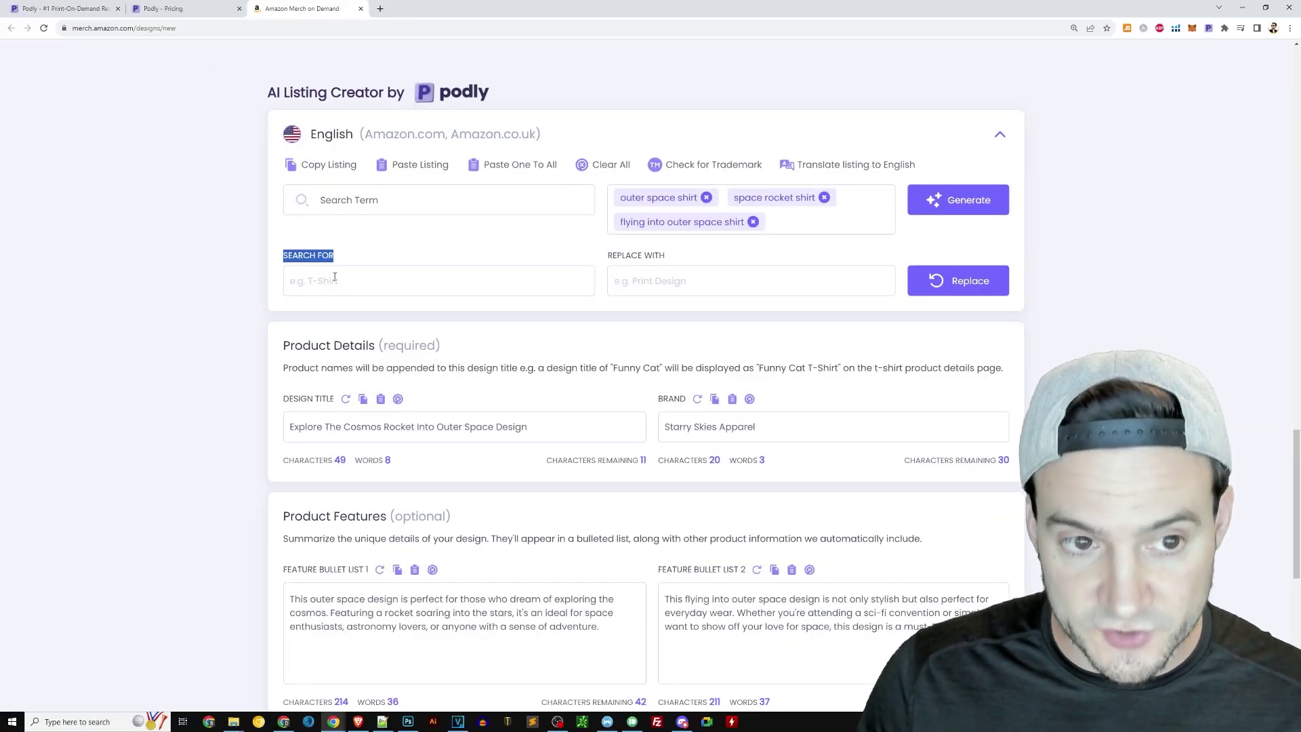
# Find-and-replace 'Made from soft and comfortable fabric, t' with 'T' and check the description.
pyautogui.click(335, 276)
pyautogui.hotkey('ctrl', 'v')
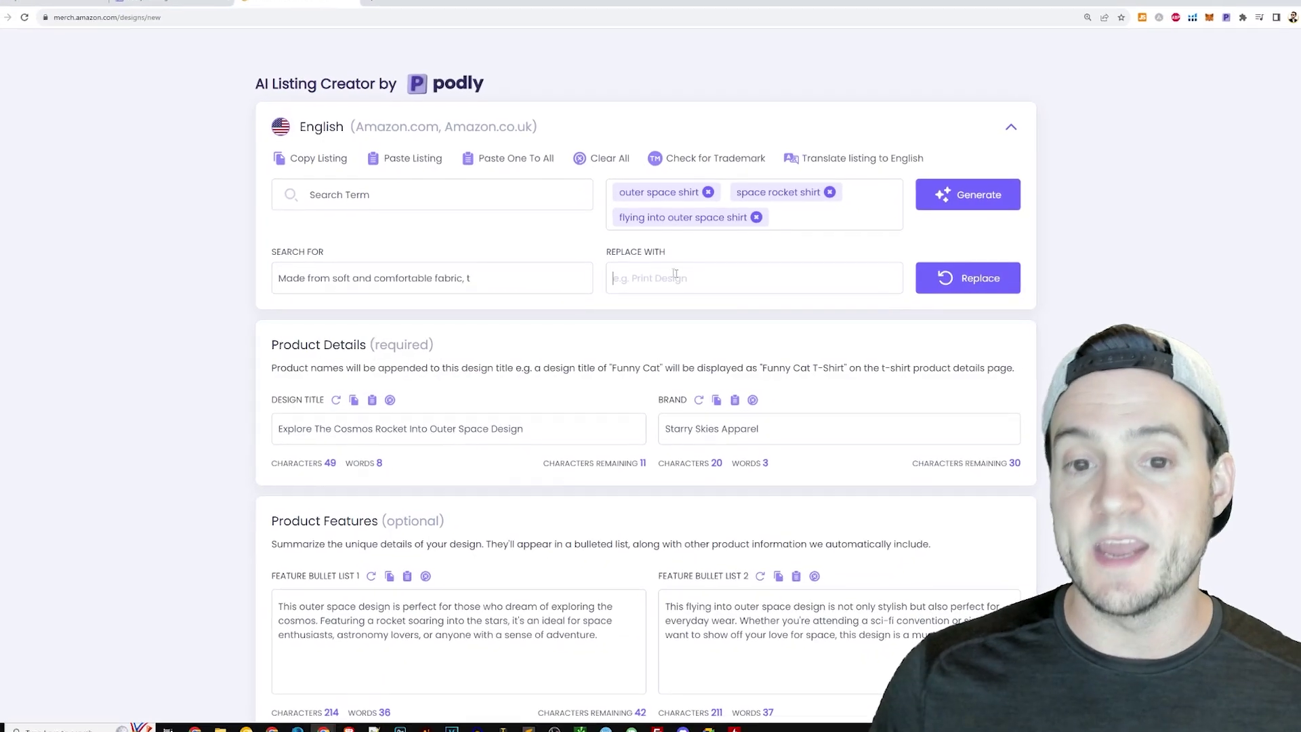
pyautogui.click(687, 281)
pyautogui.write('T')
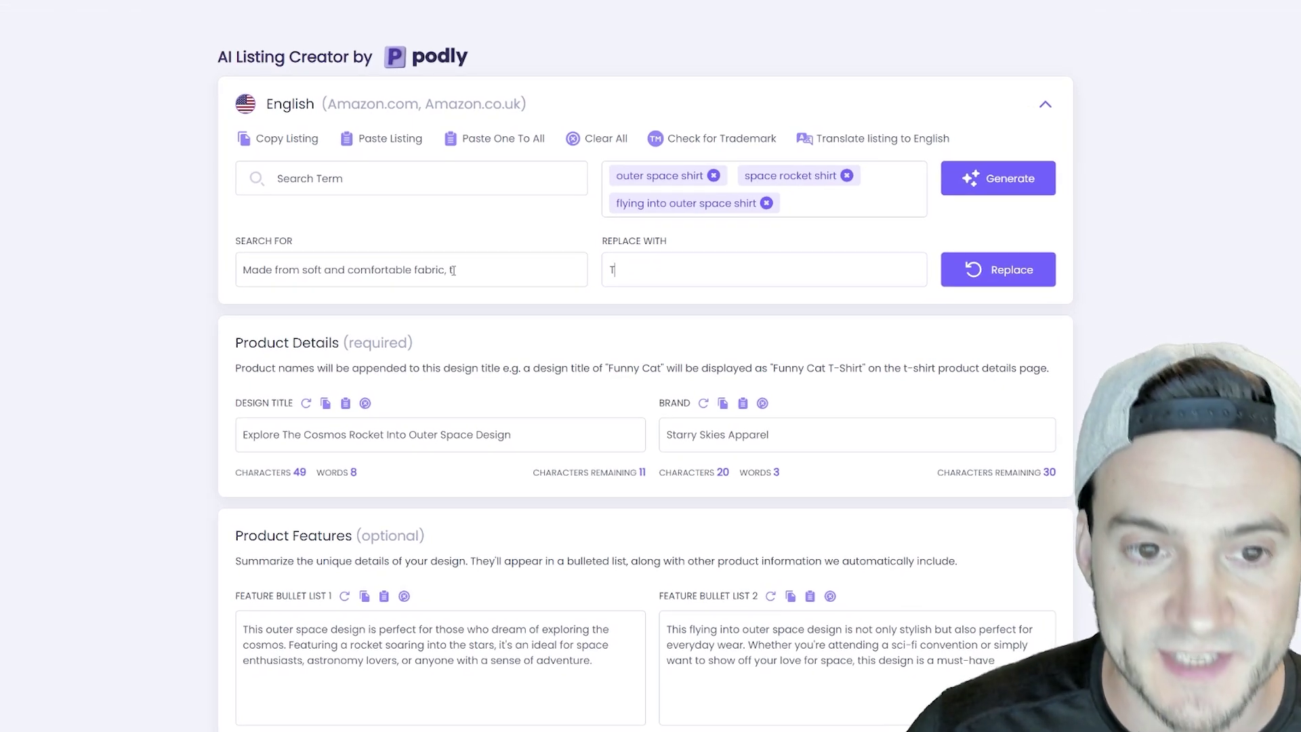
pyautogui.click(1004, 278)
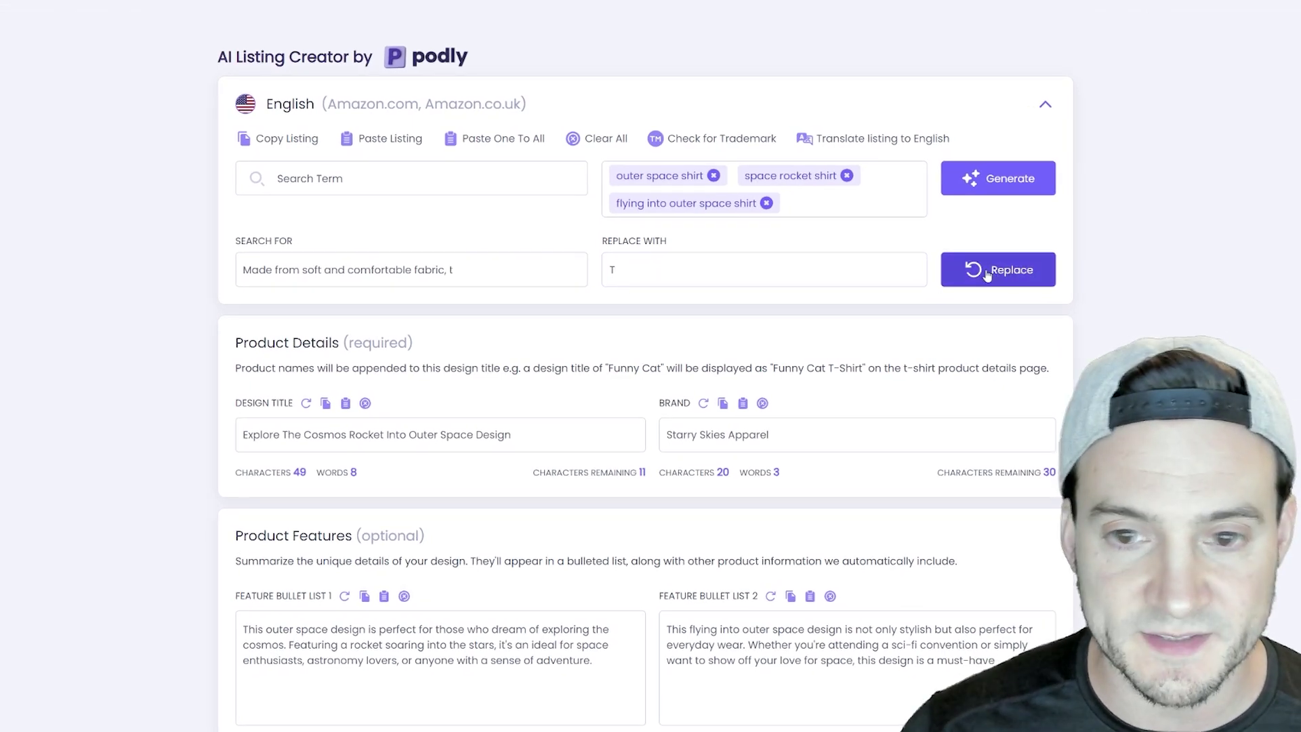
pyautogui.scroll(-4, 978, 273)
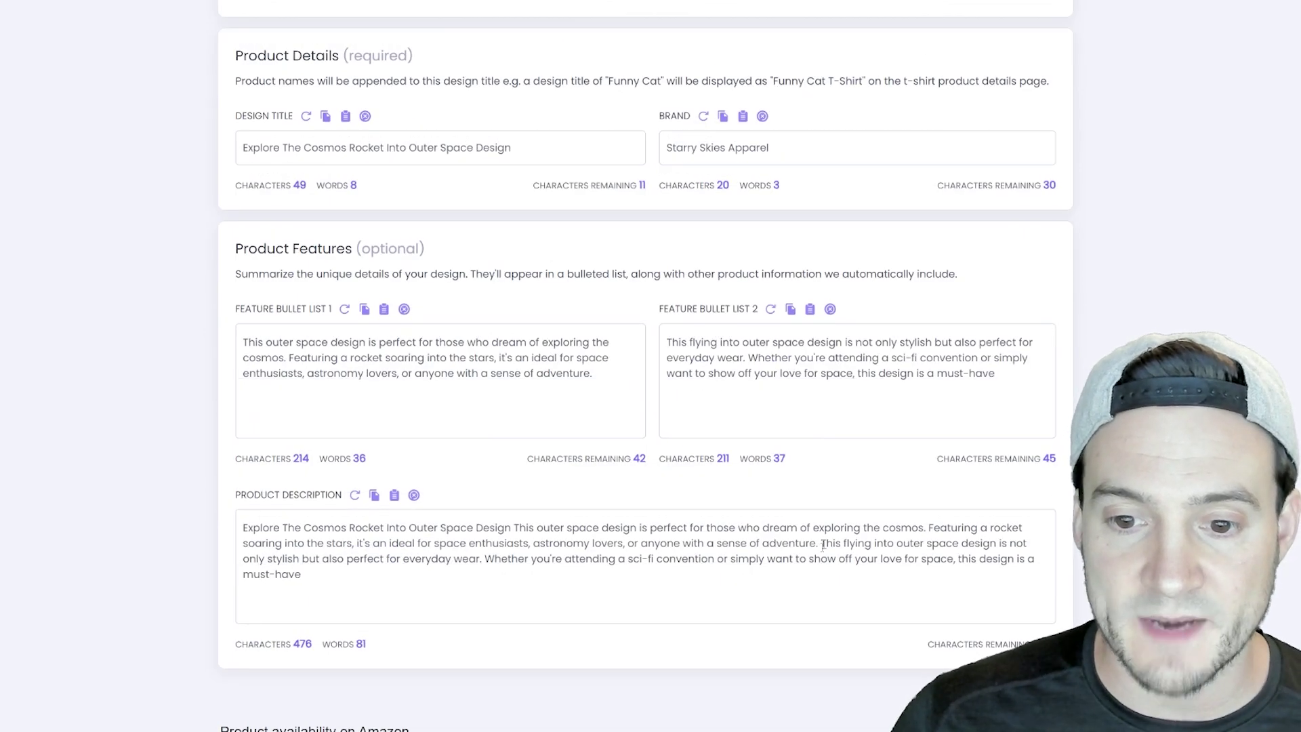
pyautogui.moveTo(822, 543); pyautogui.dragTo(954, 542)
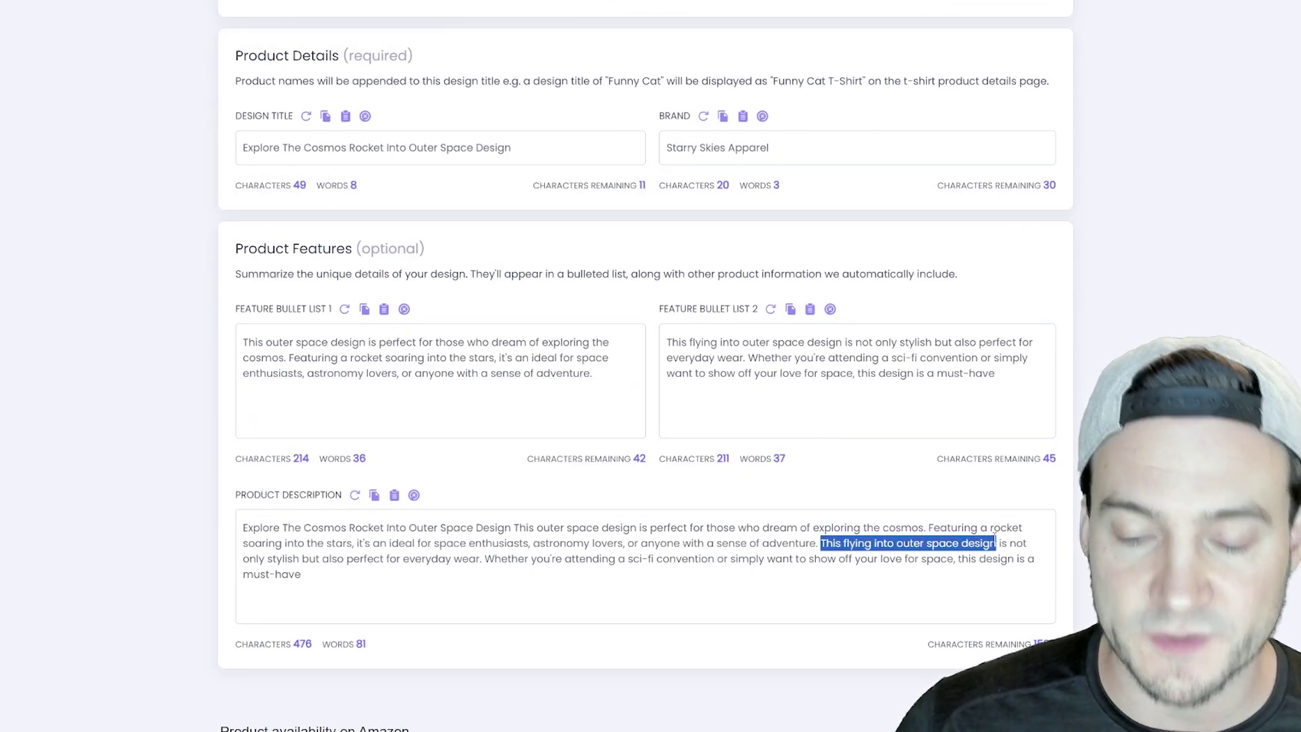
pyautogui.moveTo(820, 543); pyautogui.dragTo(996, 543)
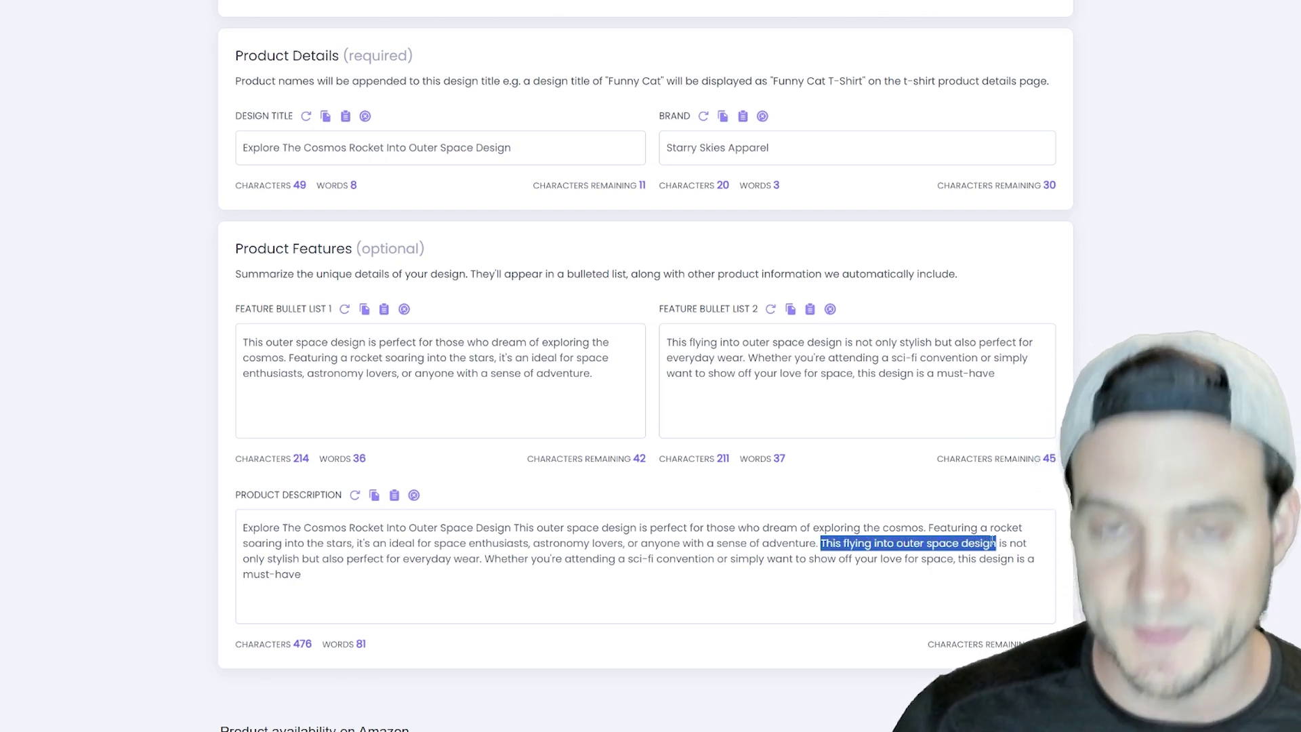
pyautogui.click(994, 529)
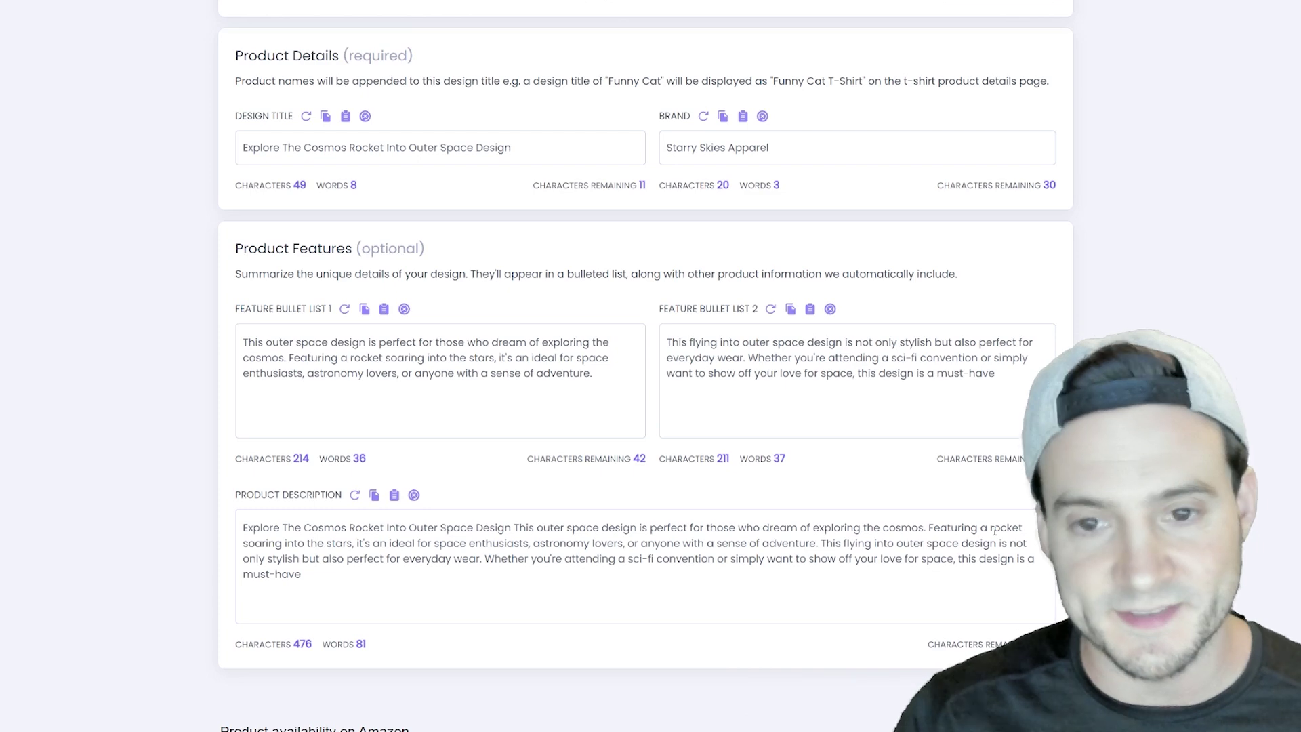
pyautogui.scroll(3, 908, 496)
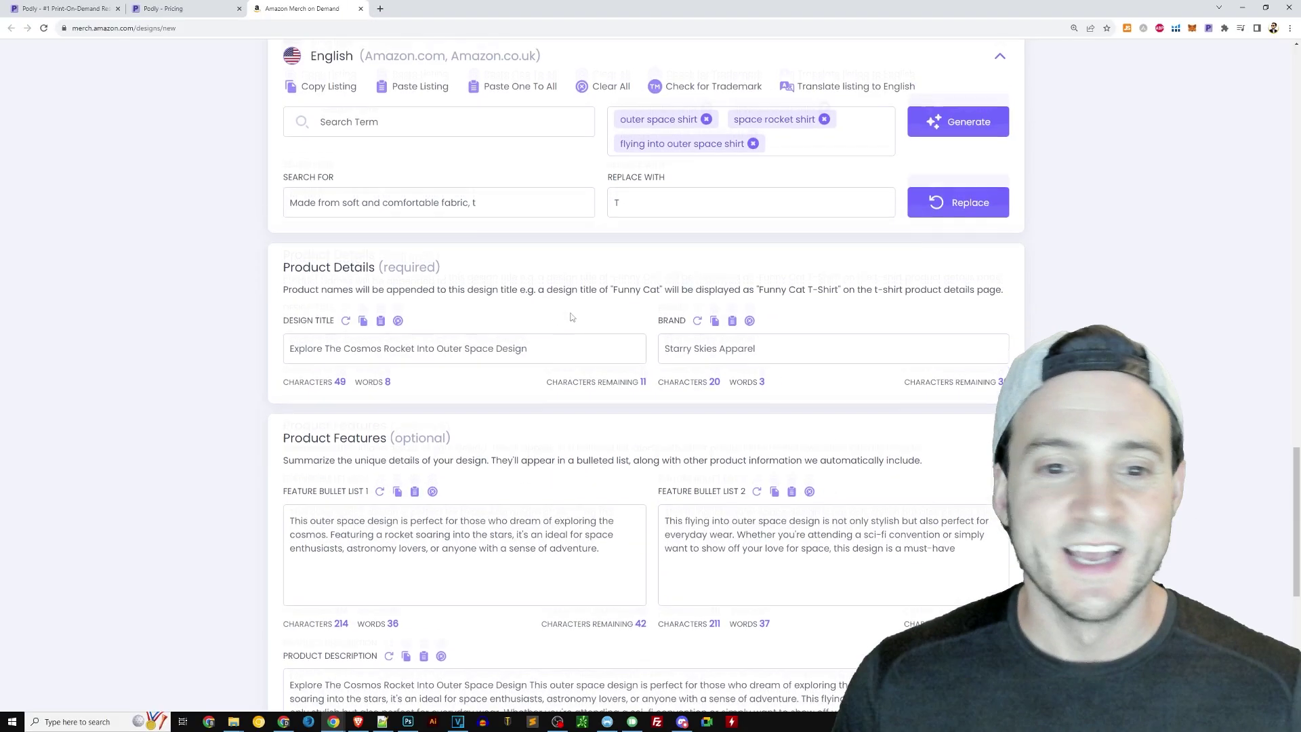
pyautogui.scroll(1, 571, 317)
pyautogui.scroll(-1, 515, 304)
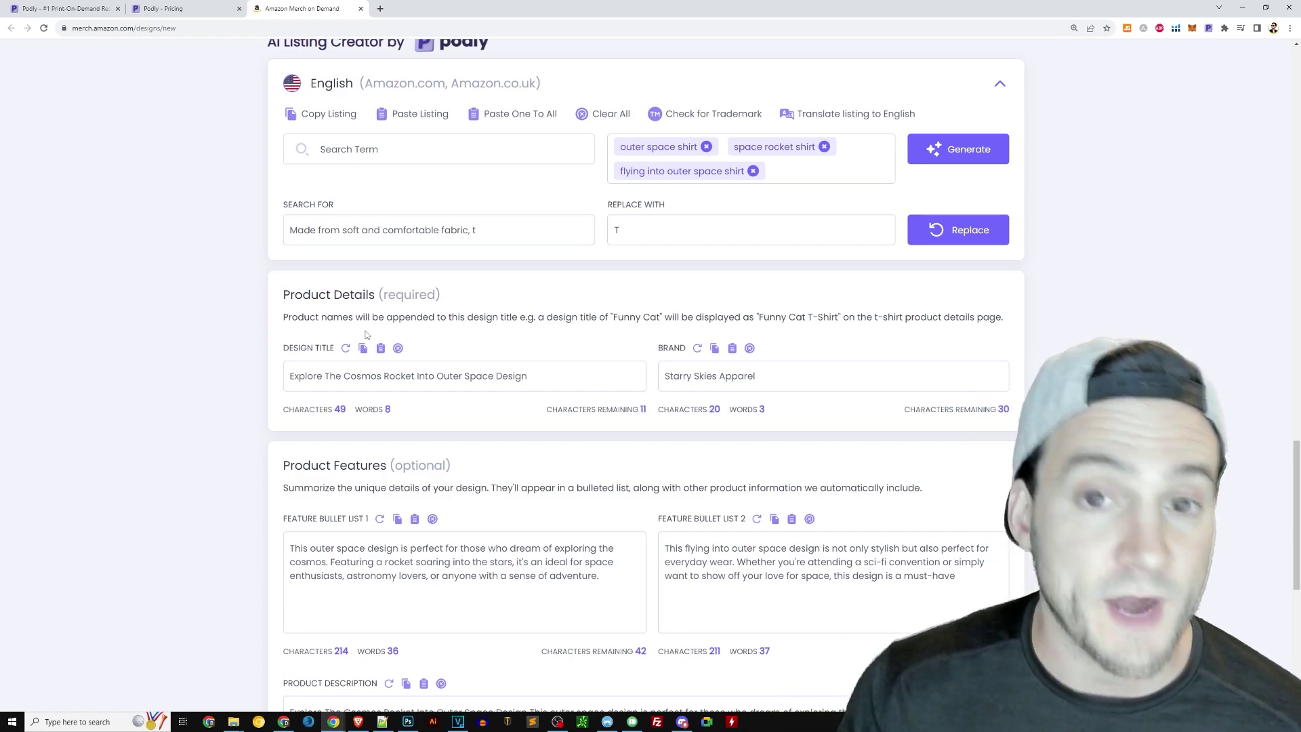
pyautogui.scroll(-2, 600, 344)
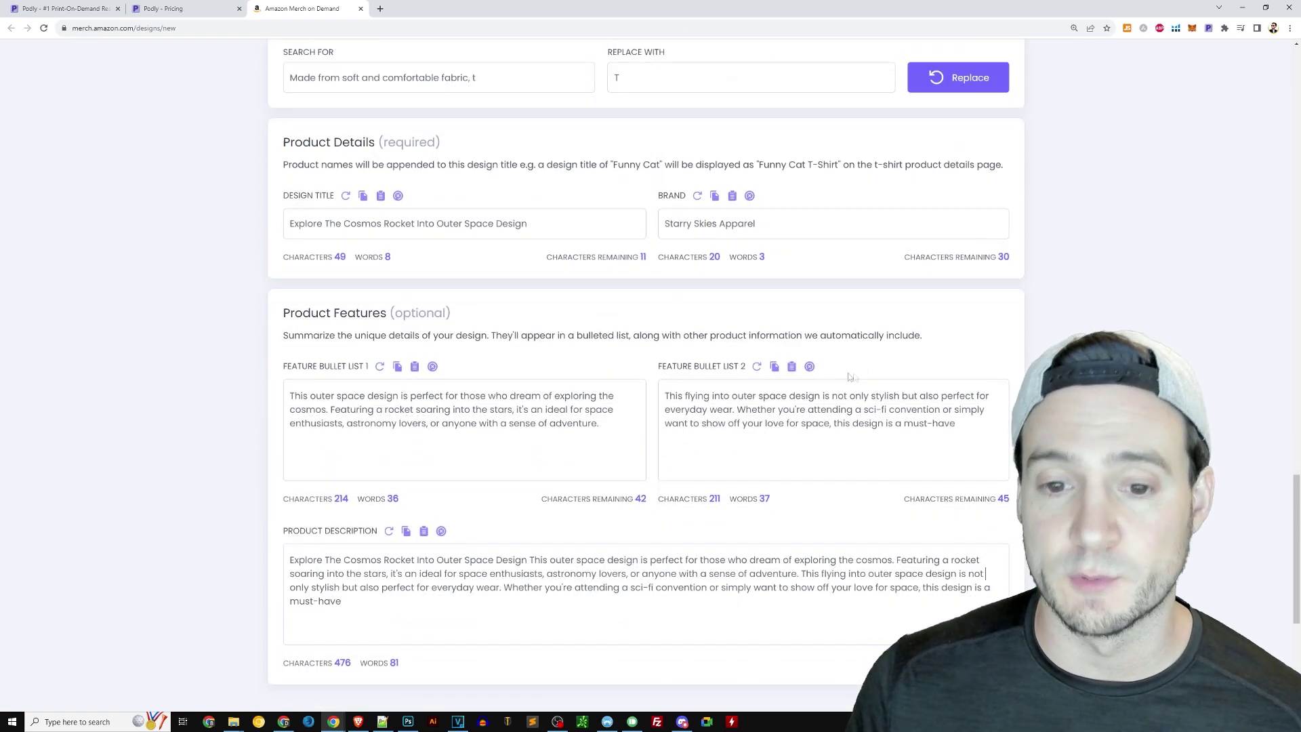
pyautogui.scroll(5, 851, 301)
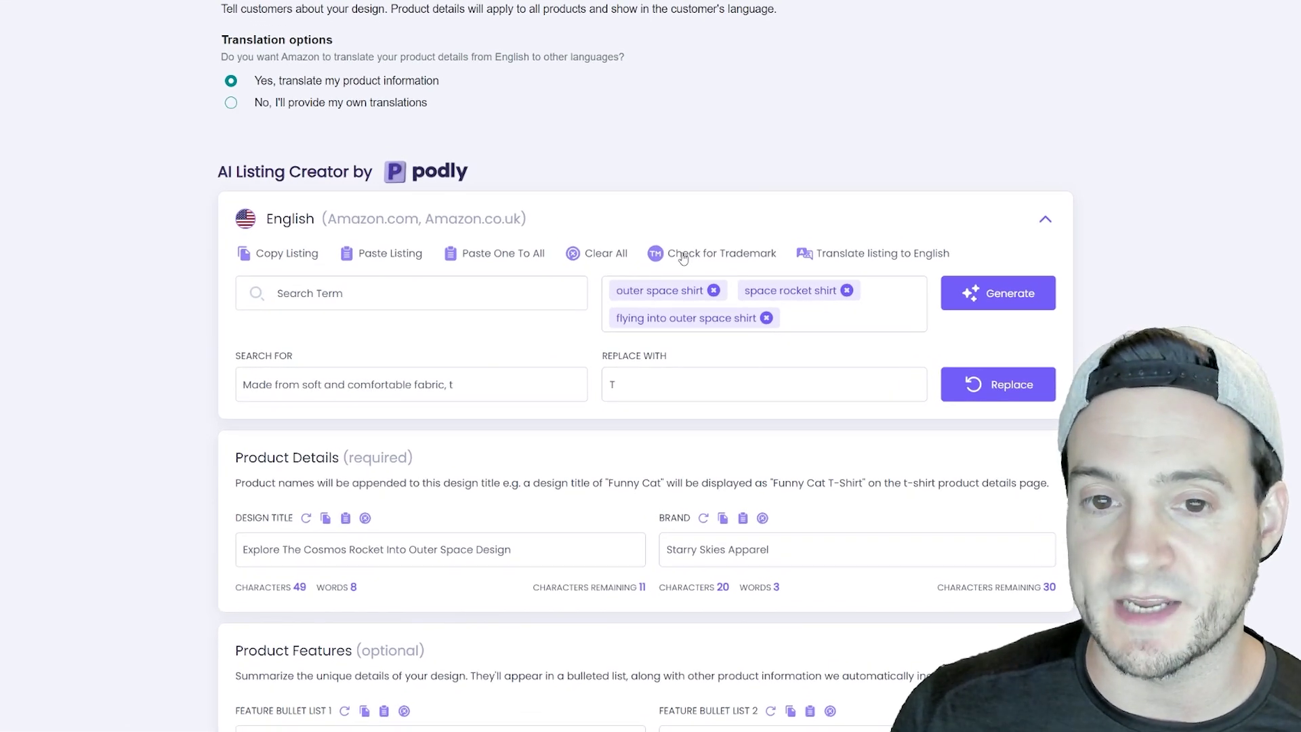
pyautogui.click(744, 255)
# Scroll through the colour-coded trademark tags on each listing field and the legend.
pyautogui.scroll(-5, 1239, 262)
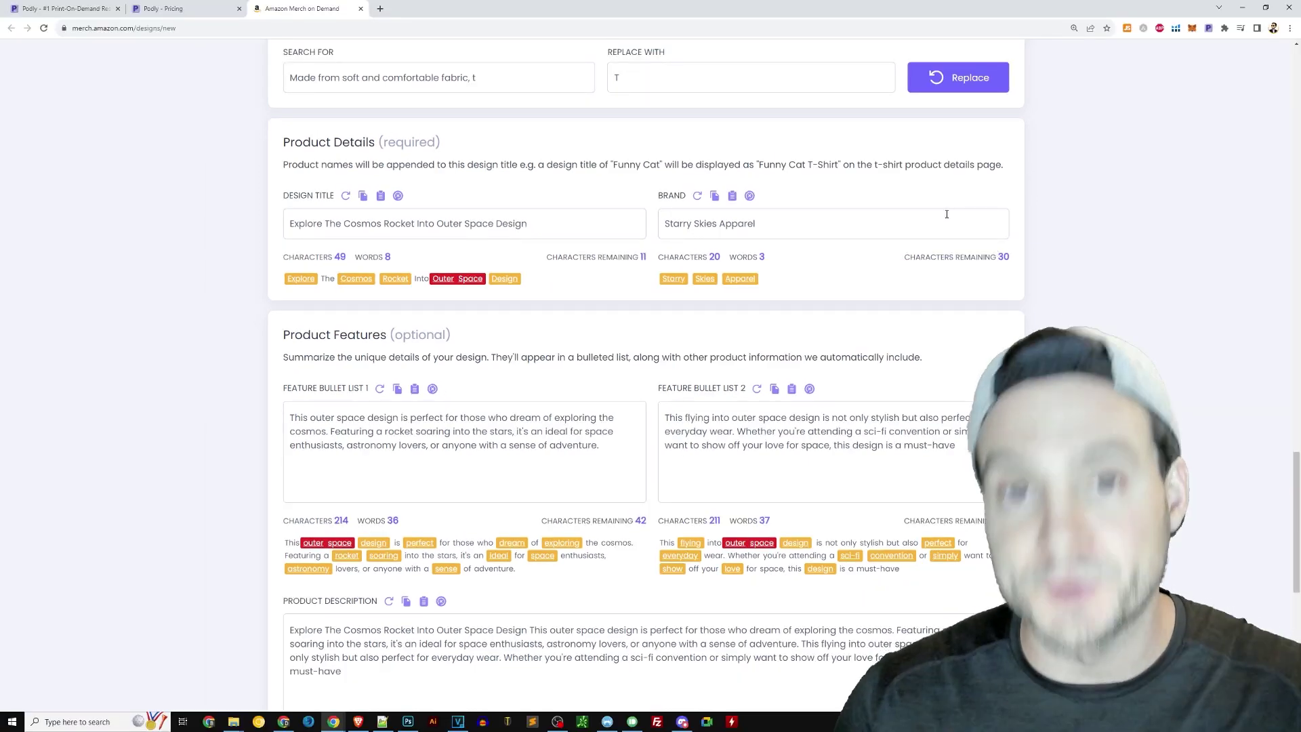
pyautogui.scroll(-4, 942, 207)
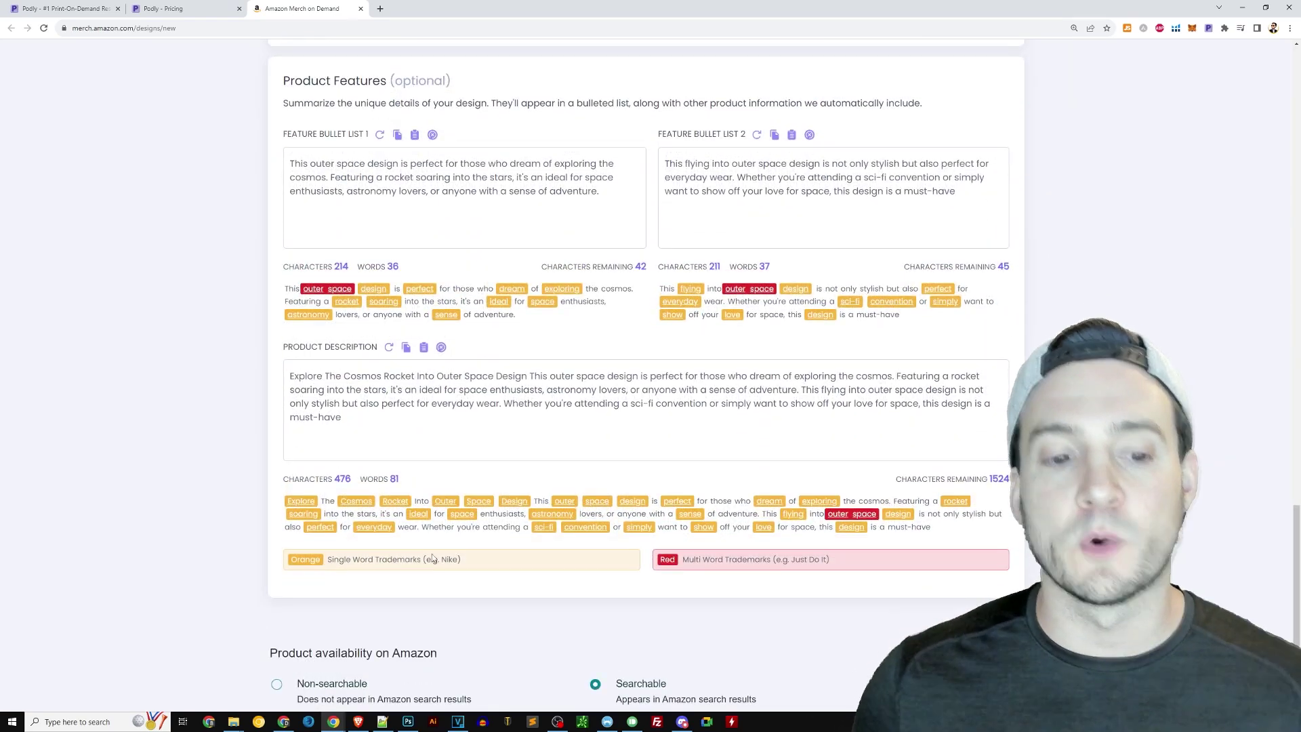
pyautogui.scroll(-2, 433, 558)
pyautogui.moveTo(474, 458); pyautogui.dragTo(282, 447)
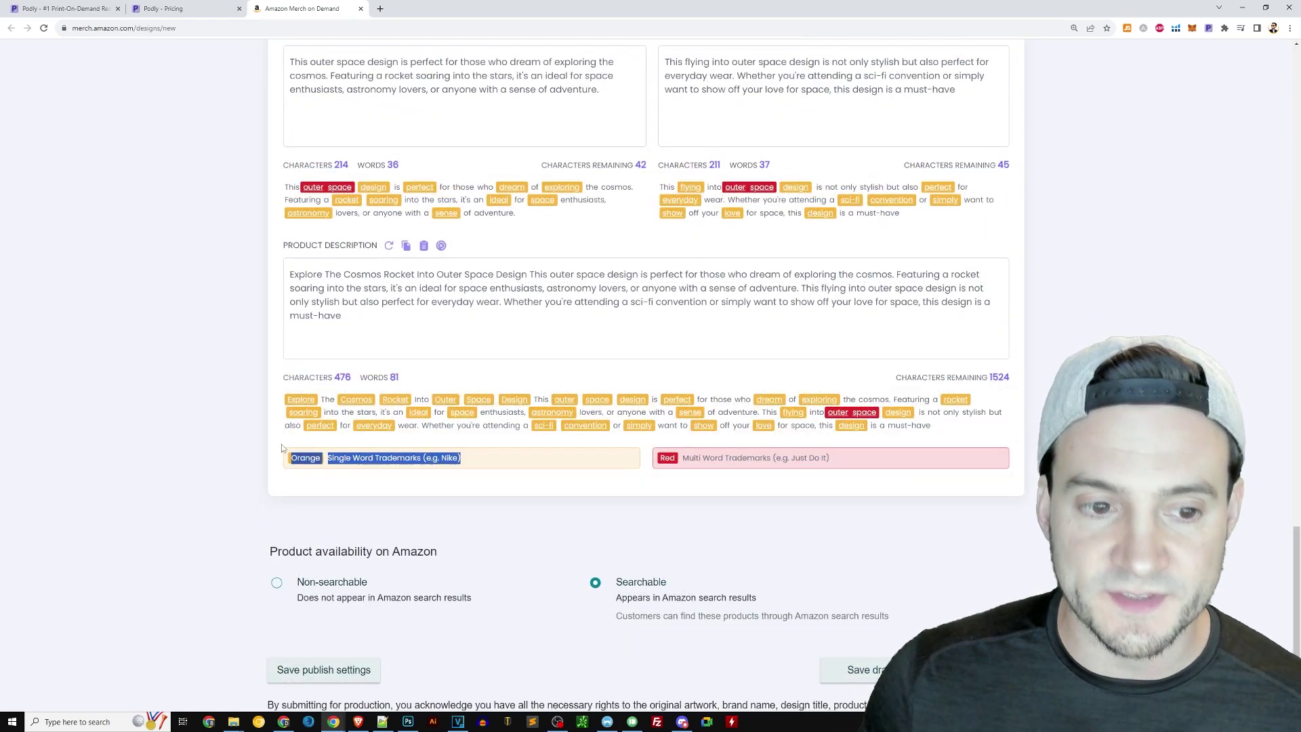
pyautogui.click(505, 461)
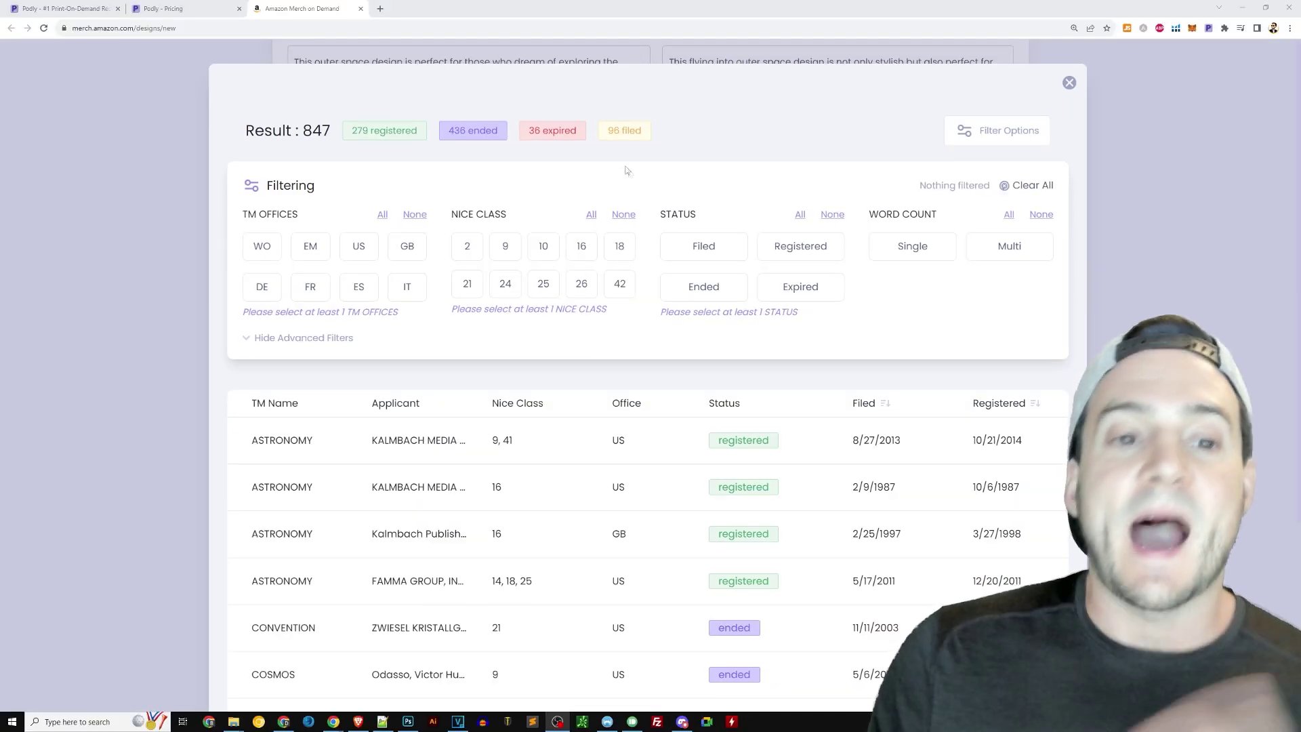
# Limit the trademark results to the US office and include every Nice class.
pyautogui.click(368, 252)
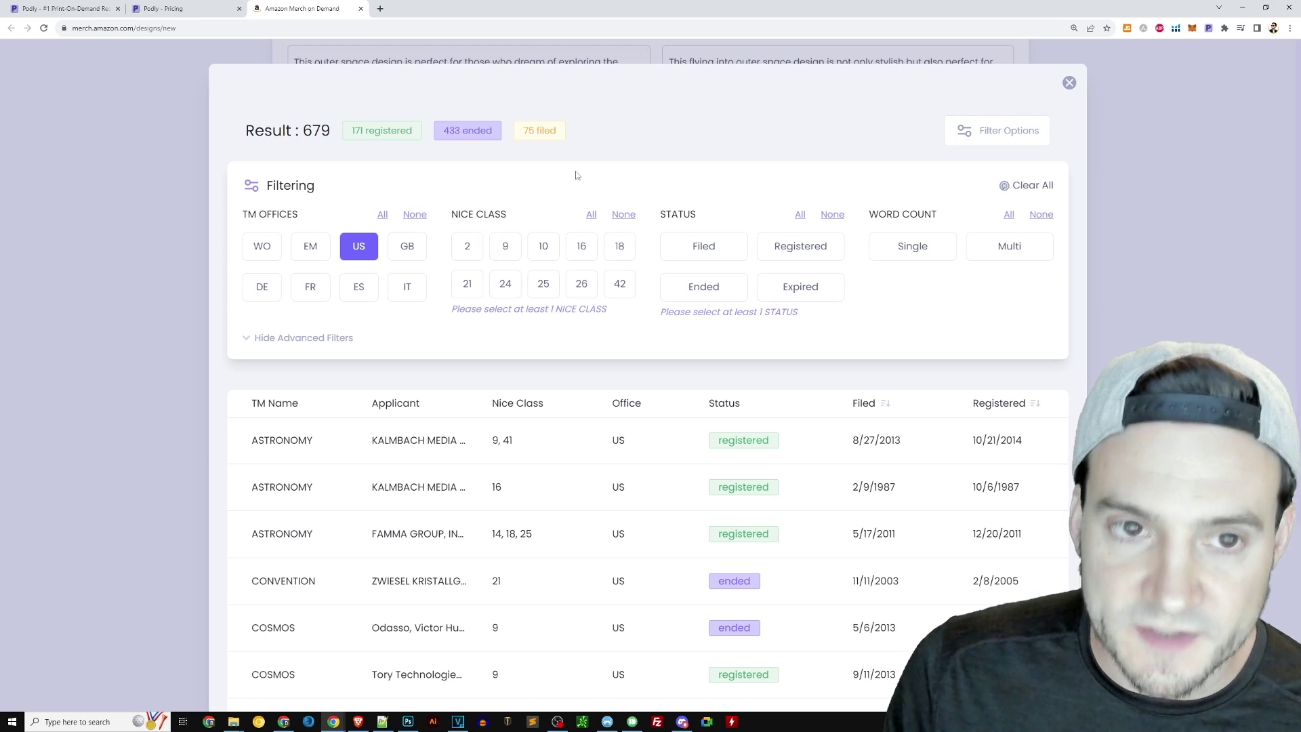
pyautogui.click(591, 215)
pyautogui.scroll(-3, 770, 178)
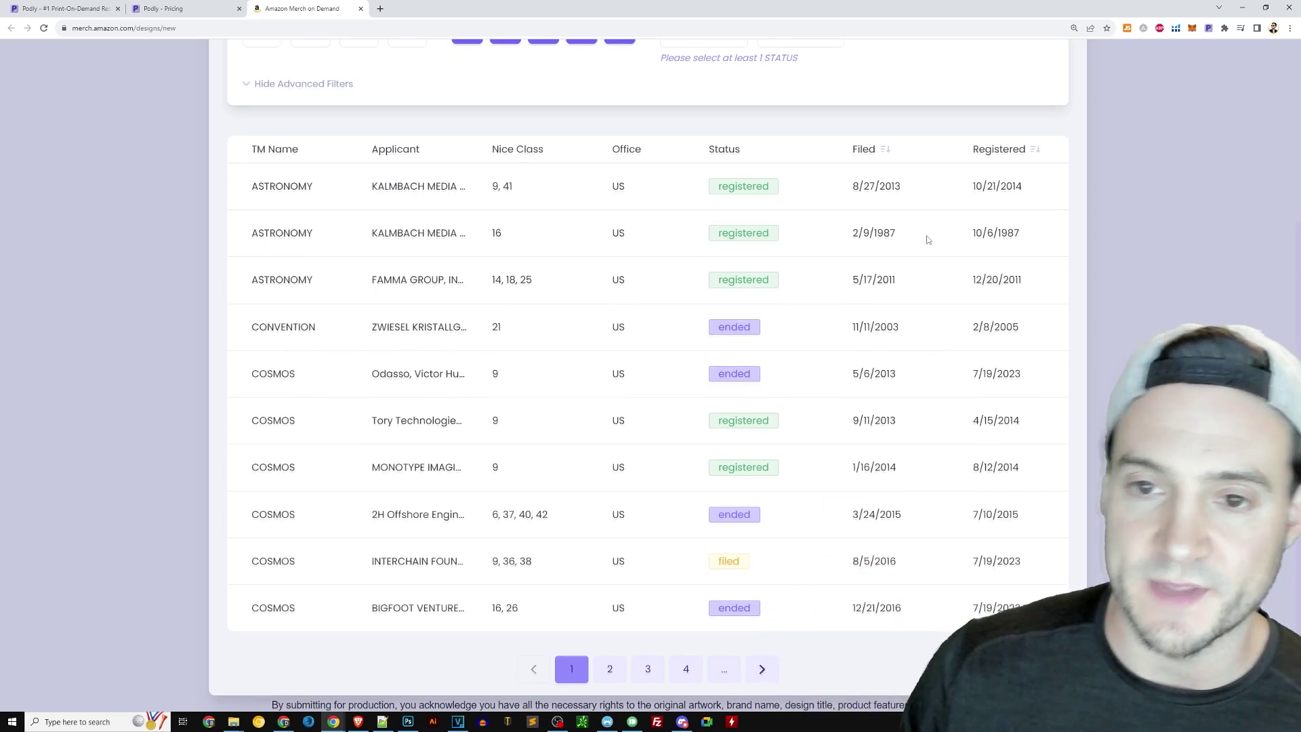
pyautogui.scroll(3, 945, 233)
pyautogui.moveTo(675, 164); pyautogui.dragTo(704, 164)
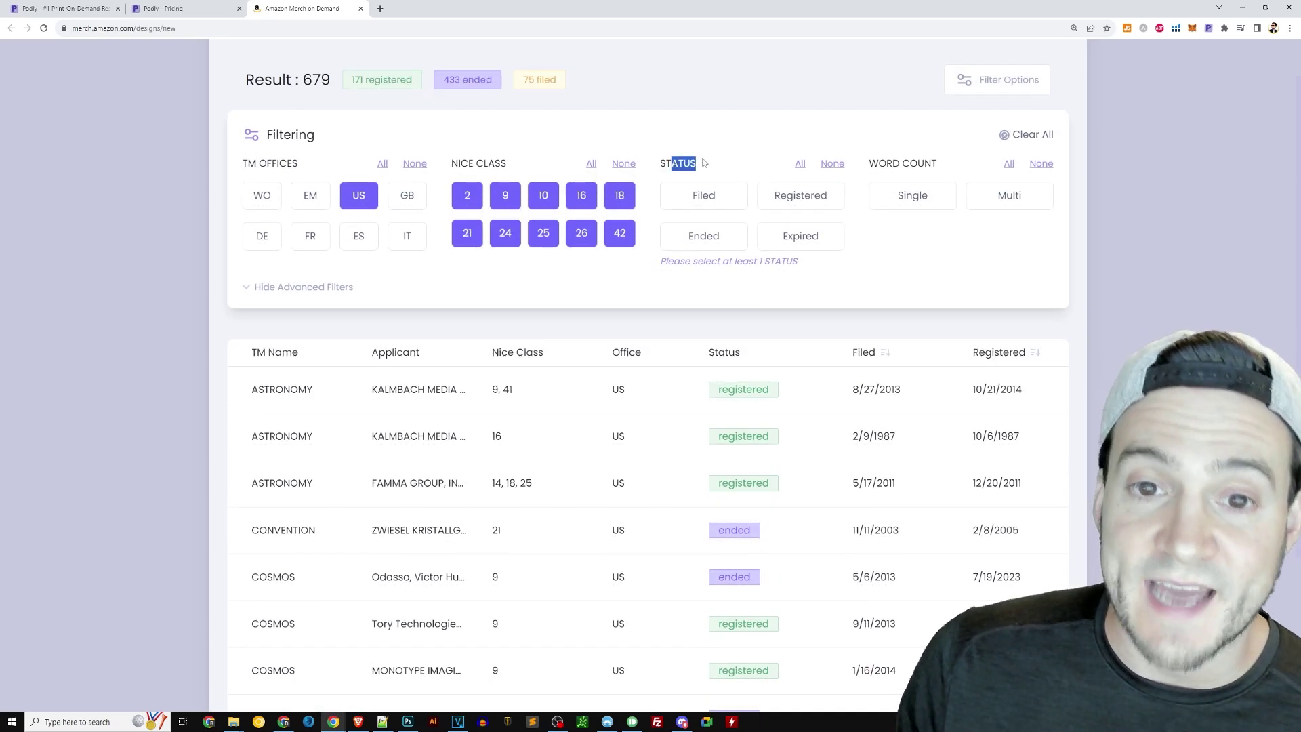
pyautogui.click(749, 164)
# Filter to Registered status only, leaving 171 matches such as ASTRONOMY and COSMOS.
pyautogui.click(802, 198)
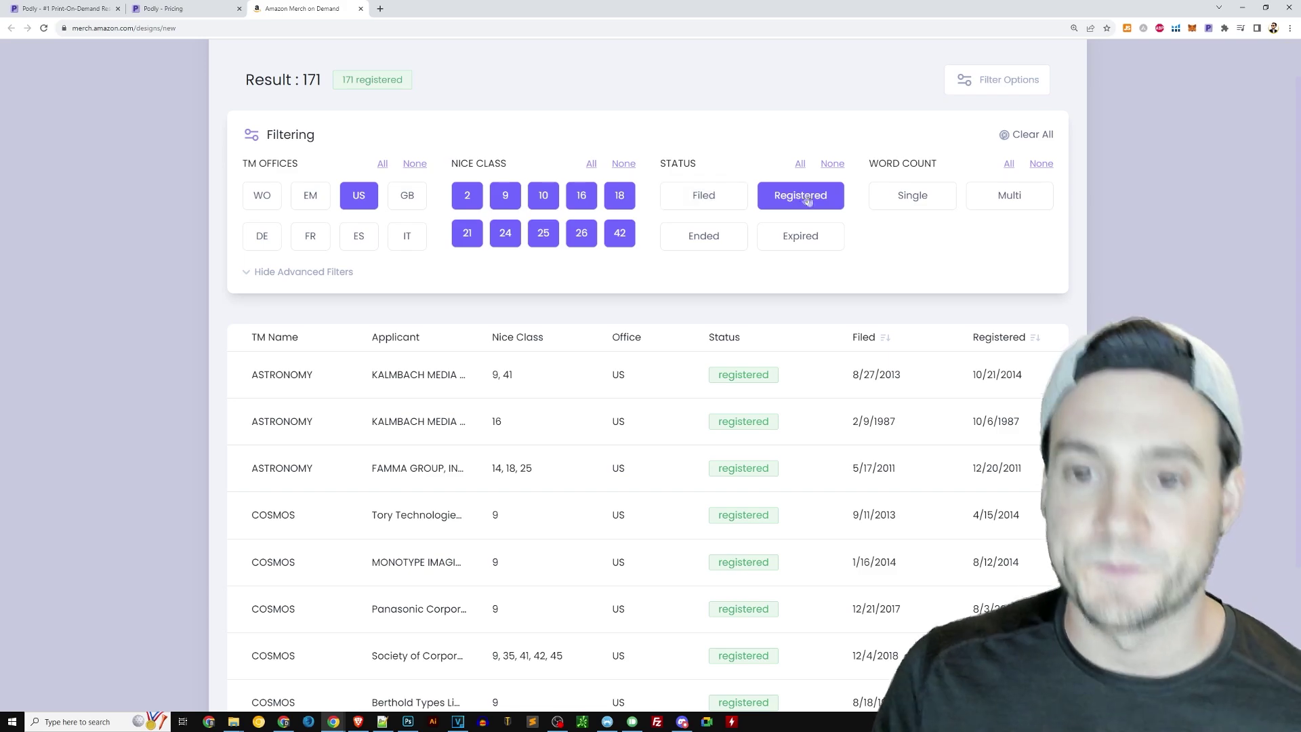
pyautogui.scroll(-3, 816, 196)
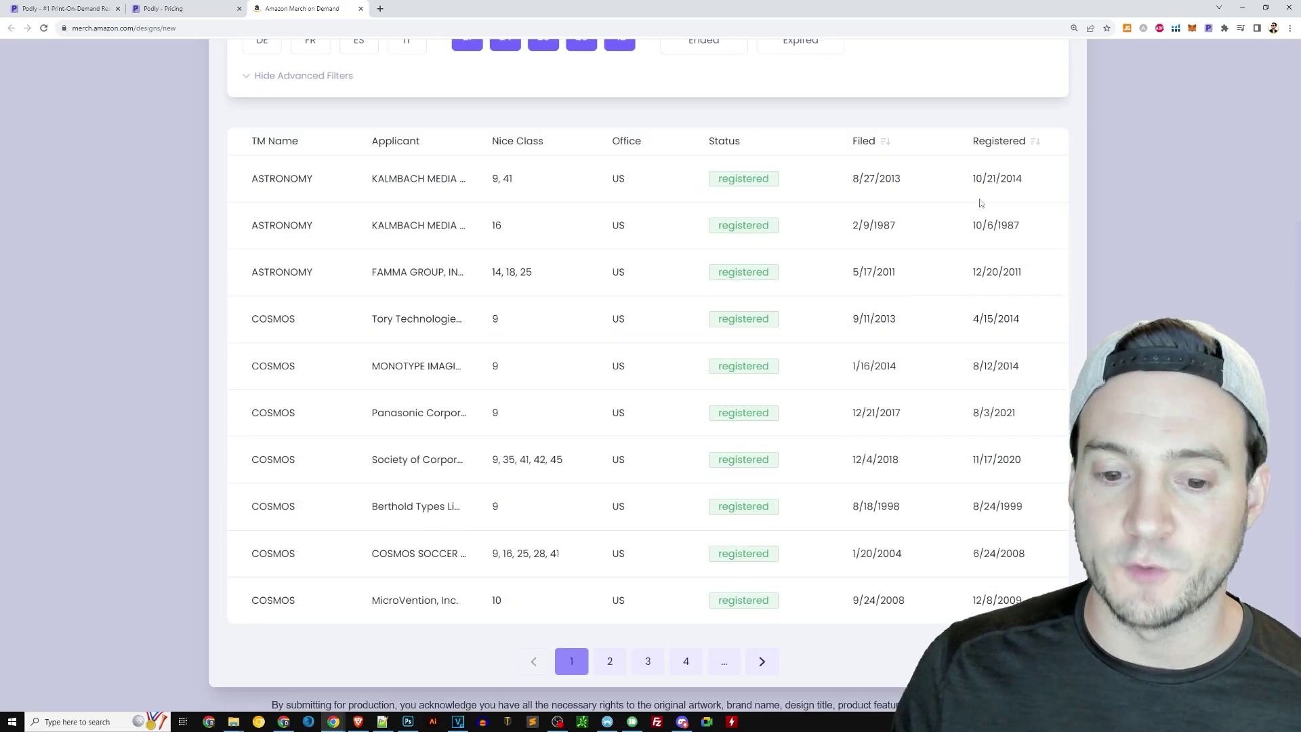
pyautogui.scroll(2, 978, 203)
pyautogui.scroll(3, 968, 229)
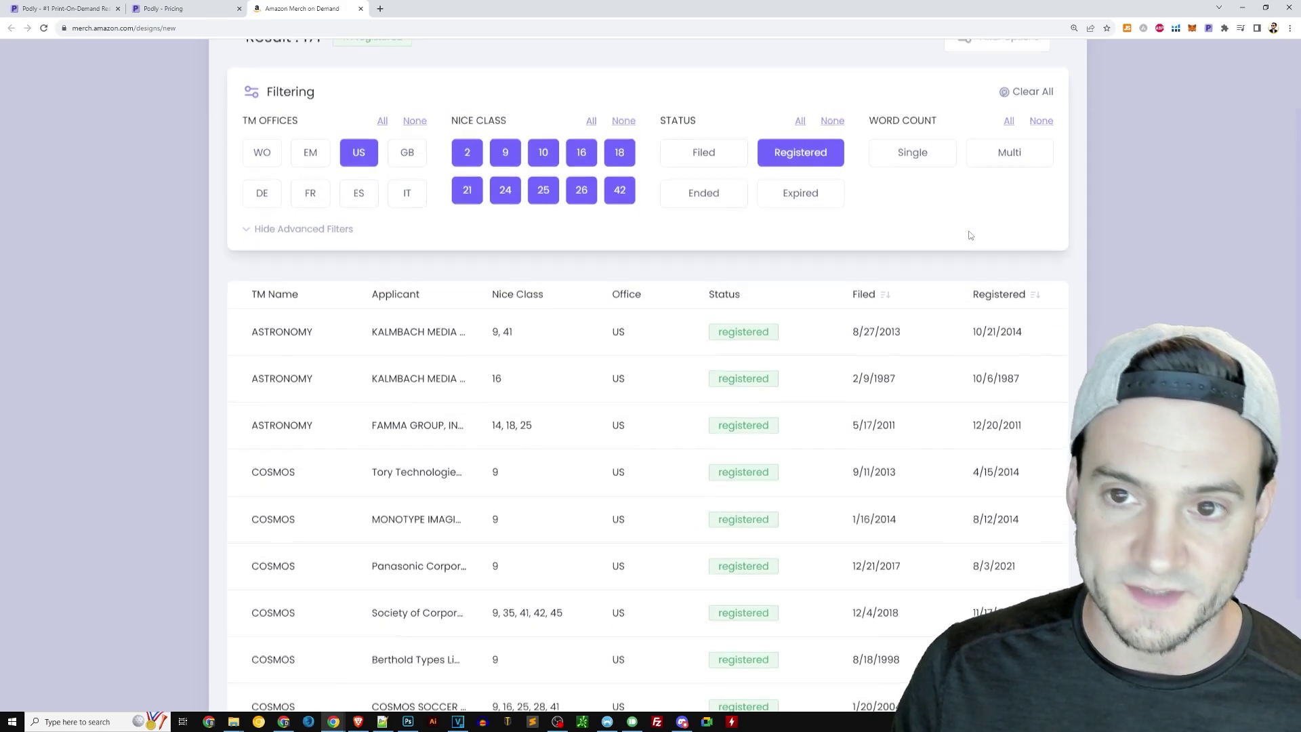
pyautogui.moveTo(937, 214); pyautogui.dragTo(885, 203)
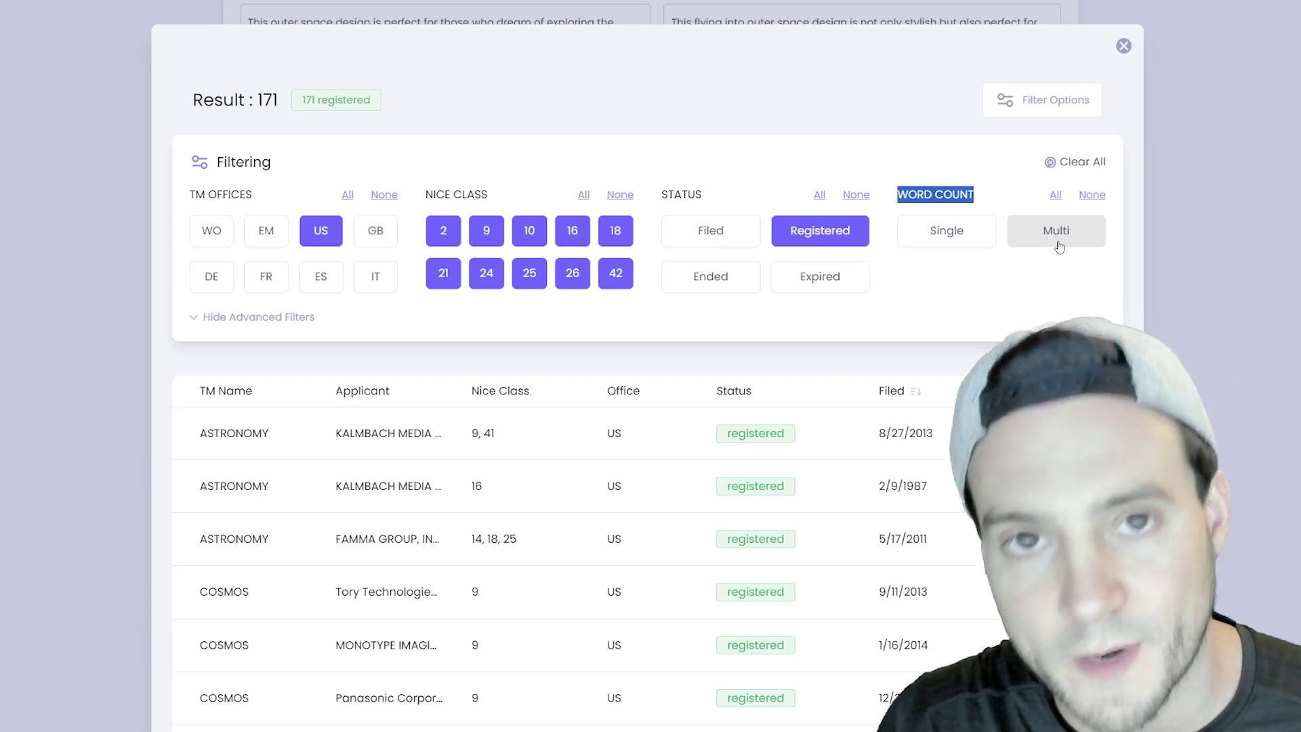
# Filter to multi-word marks, check the three OUTER SPACE Nice classes, then close the results.
pyautogui.click(1057, 240)
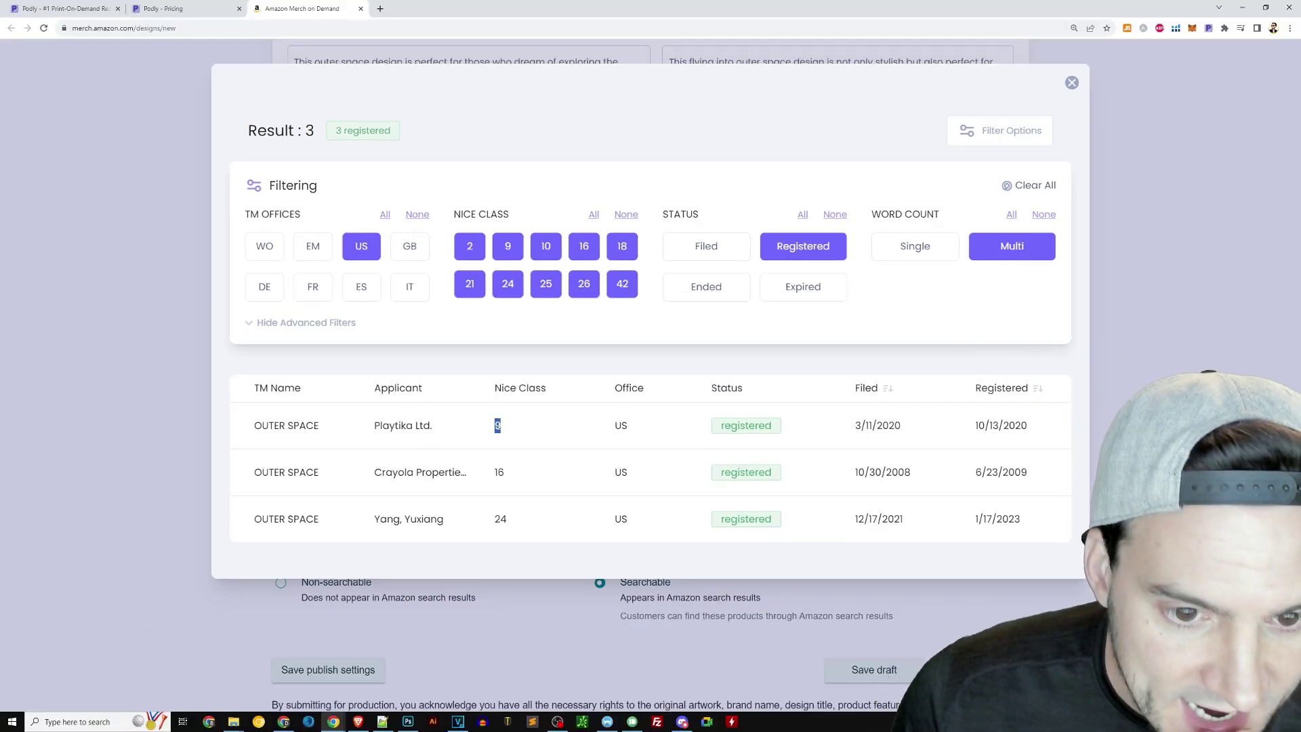
pyautogui.doubleClick(499, 471)
pyautogui.doubleClick(500, 518)
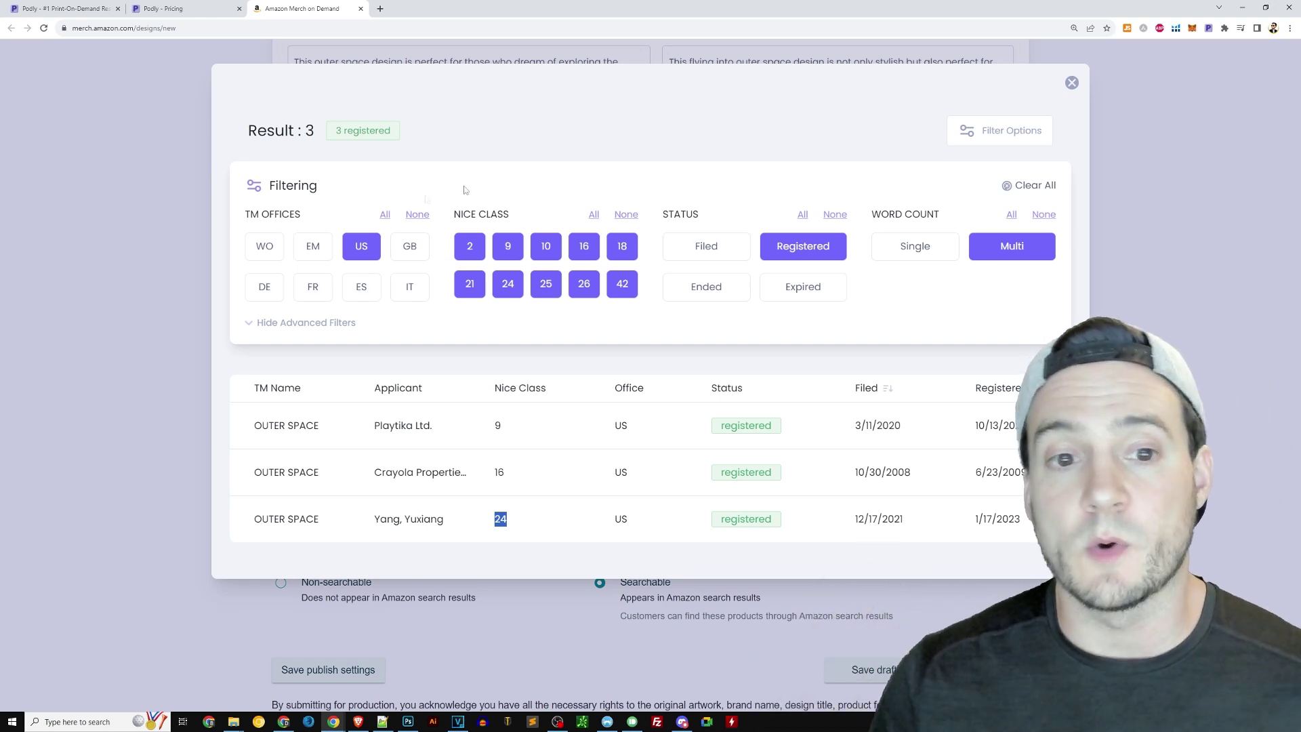
pyautogui.click(1071, 83)
pyautogui.scroll(15, 1056, 269)
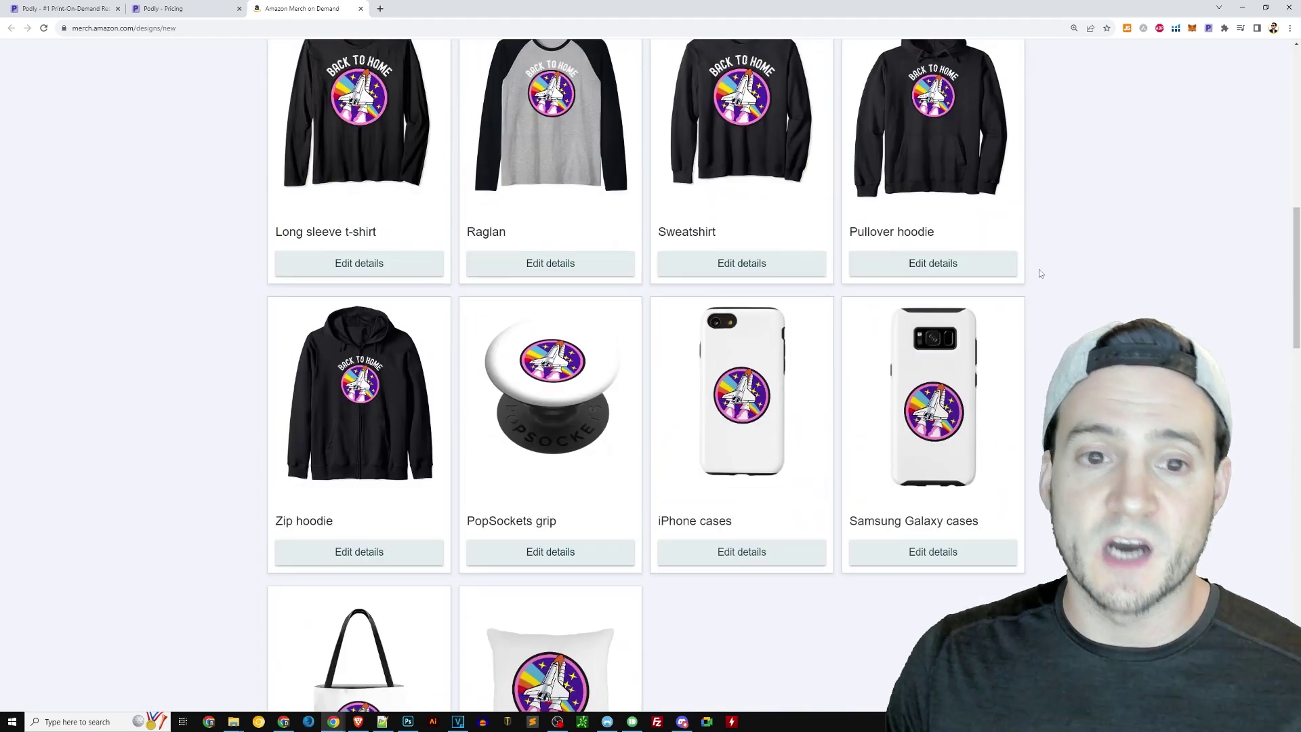
# Deselect PopSockets grip for .com, .co.uk, .de, .fr, .it and .es.
pyautogui.scroll(10, 1044, 251)
pyautogui.click(986, 180)
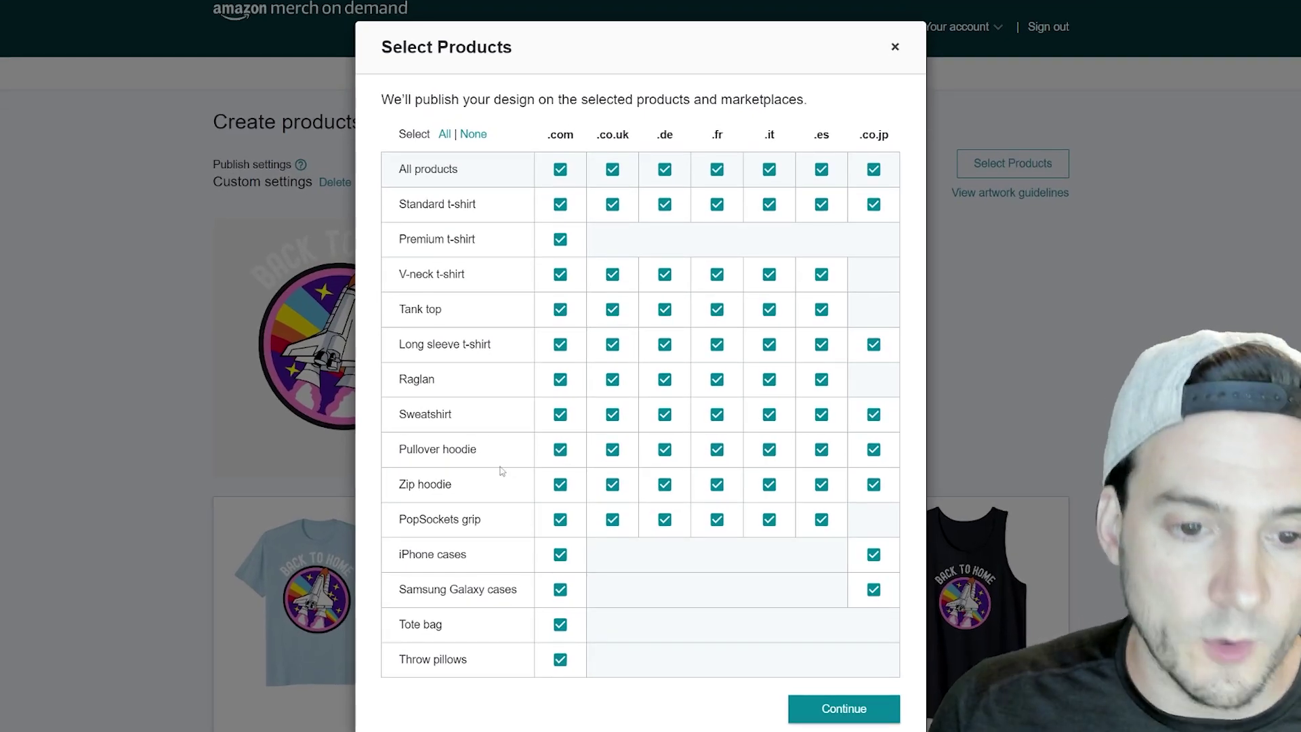
pyautogui.click(559, 518)
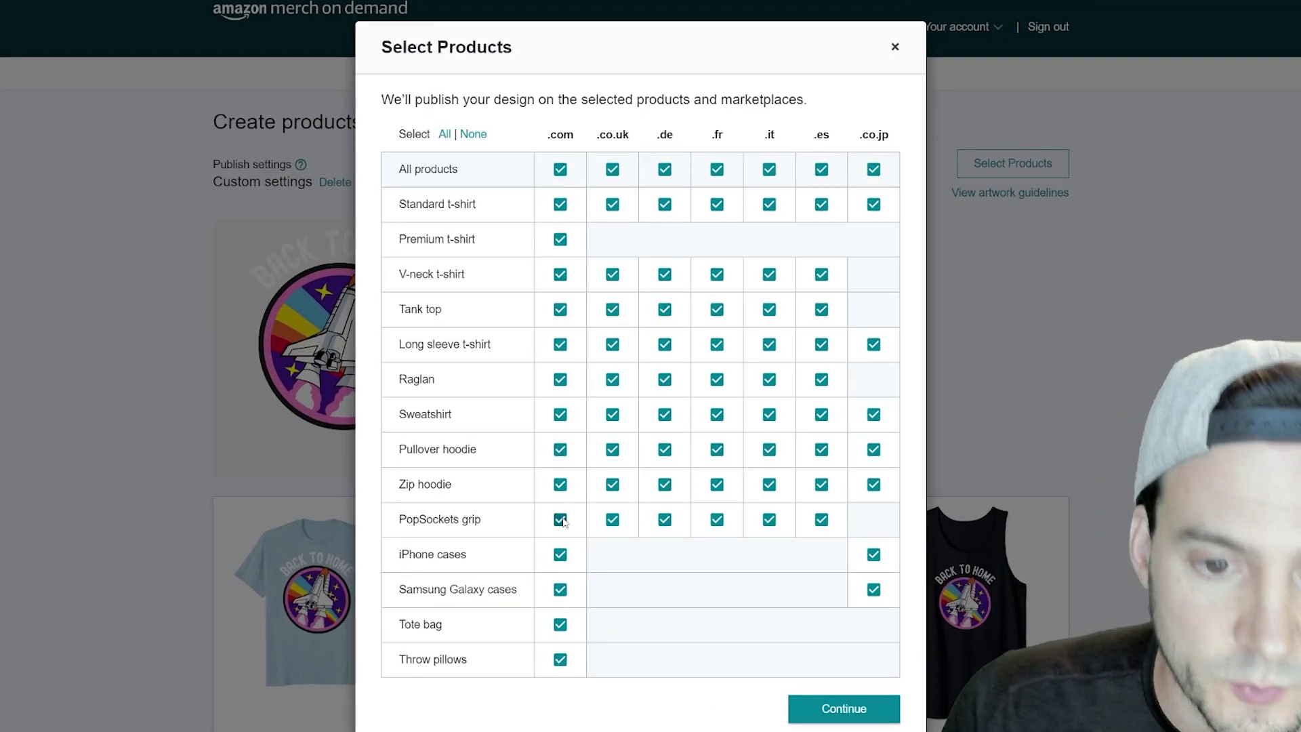
pyautogui.click(613, 519)
pyautogui.click(664, 518)
pyautogui.click(716, 519)
pyautogui.click(769, 519)
pyautogui.click(821, 519)
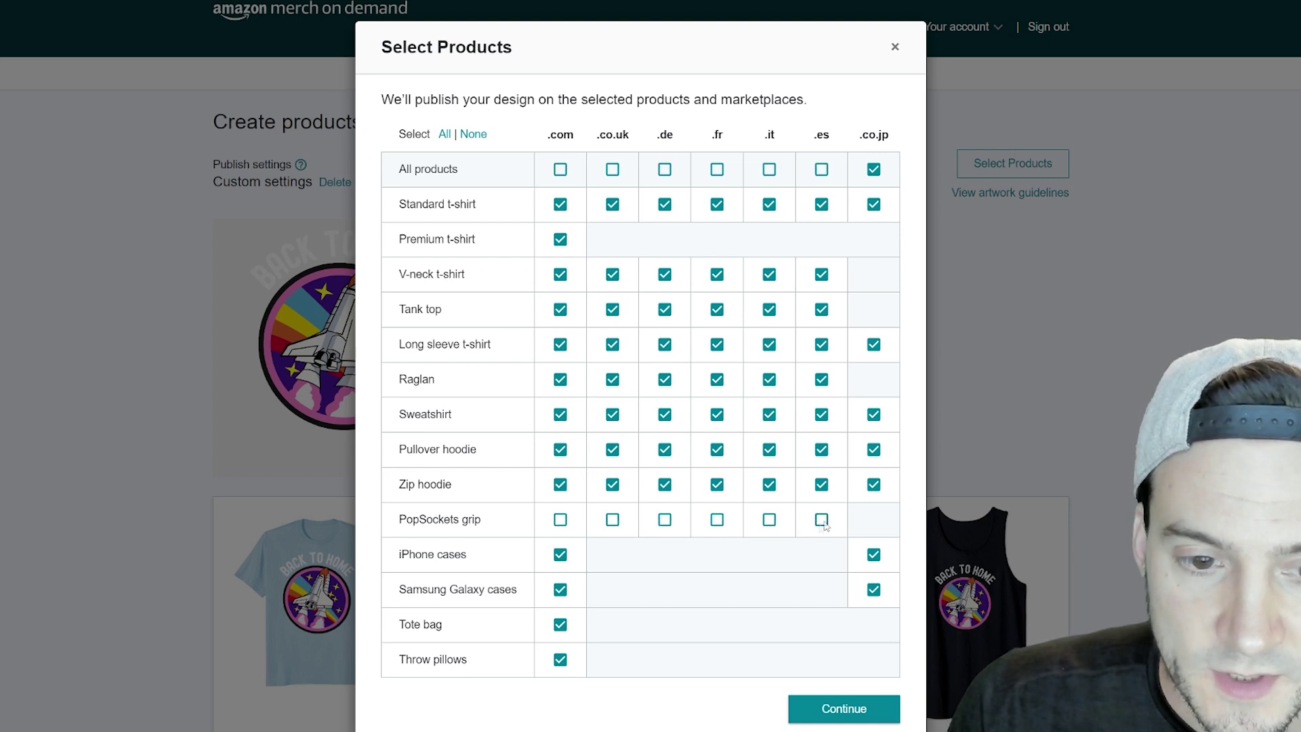
# Deselect iPhone and Samsung Galaxy cases for .com and .co.jp, and save the selection.
pyautogui.click(559, 554)
pyautogui.click(559, 589)
pyautogui.click(874, 554)
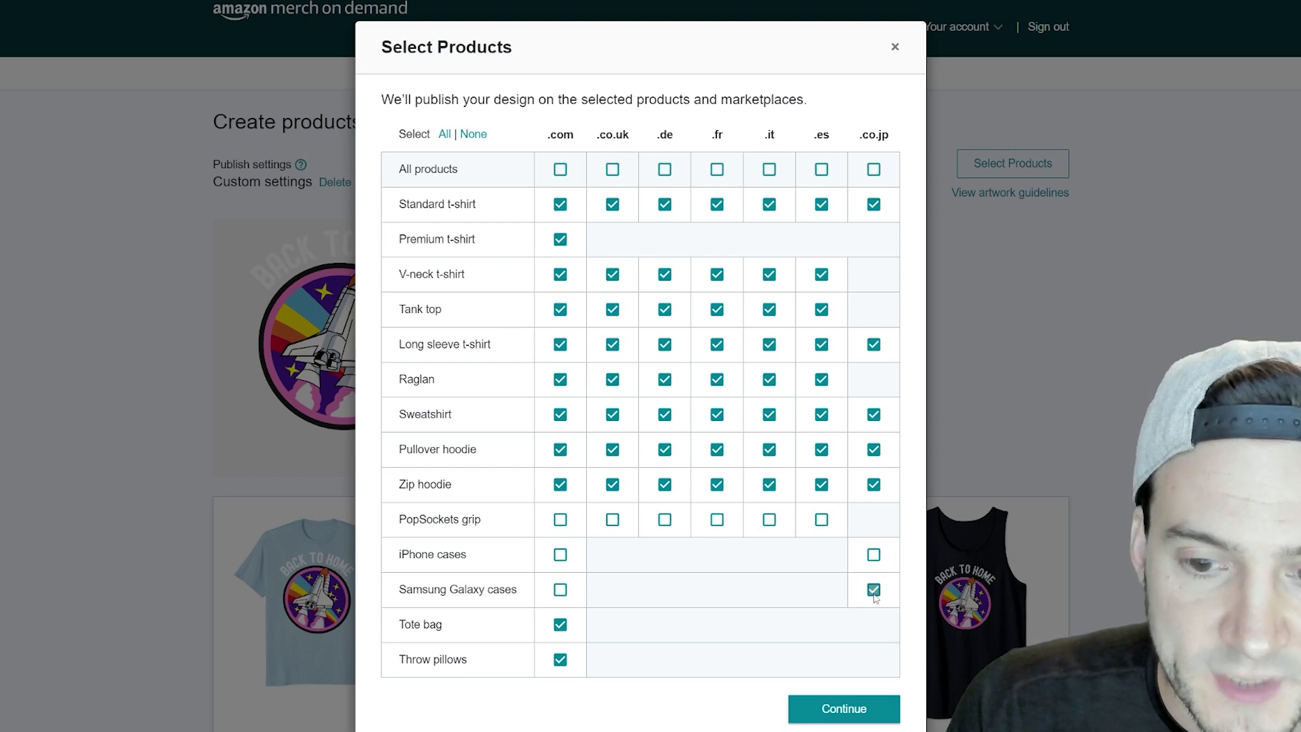
pyautogui.click(873, 590)
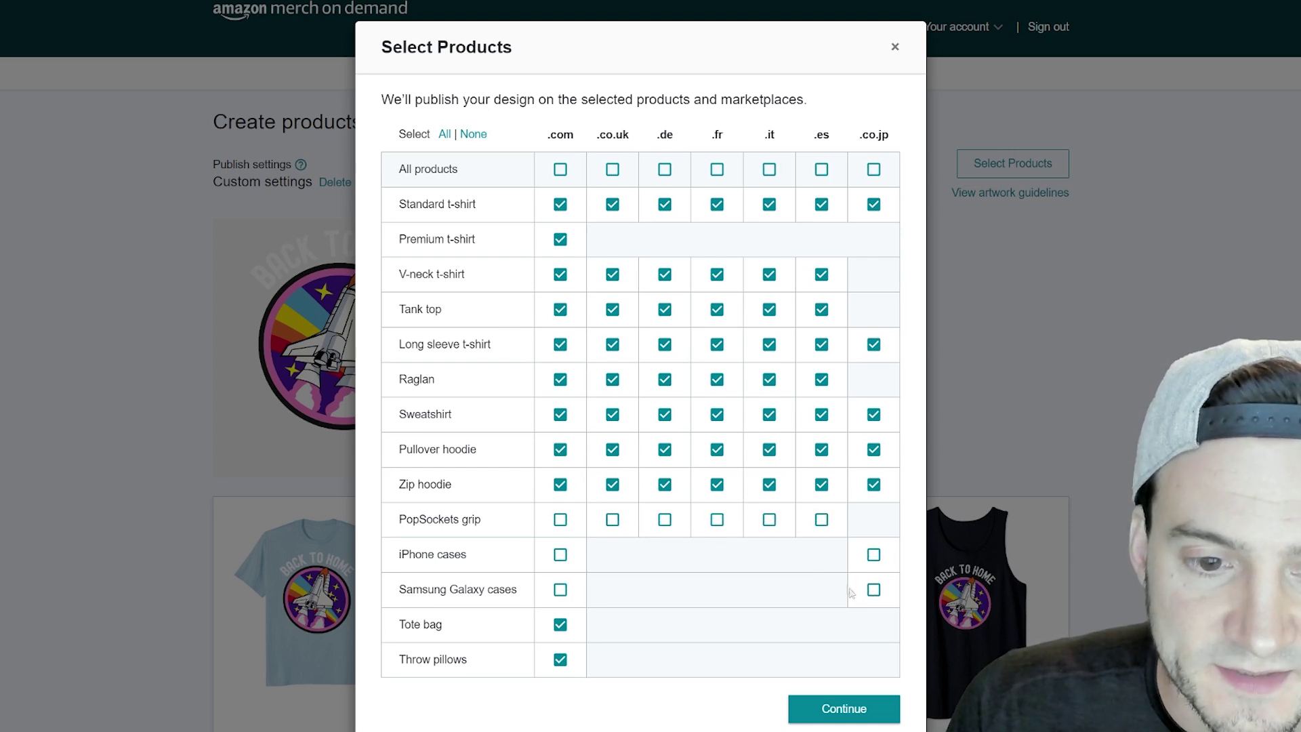
pyautogui.click(844, 707)
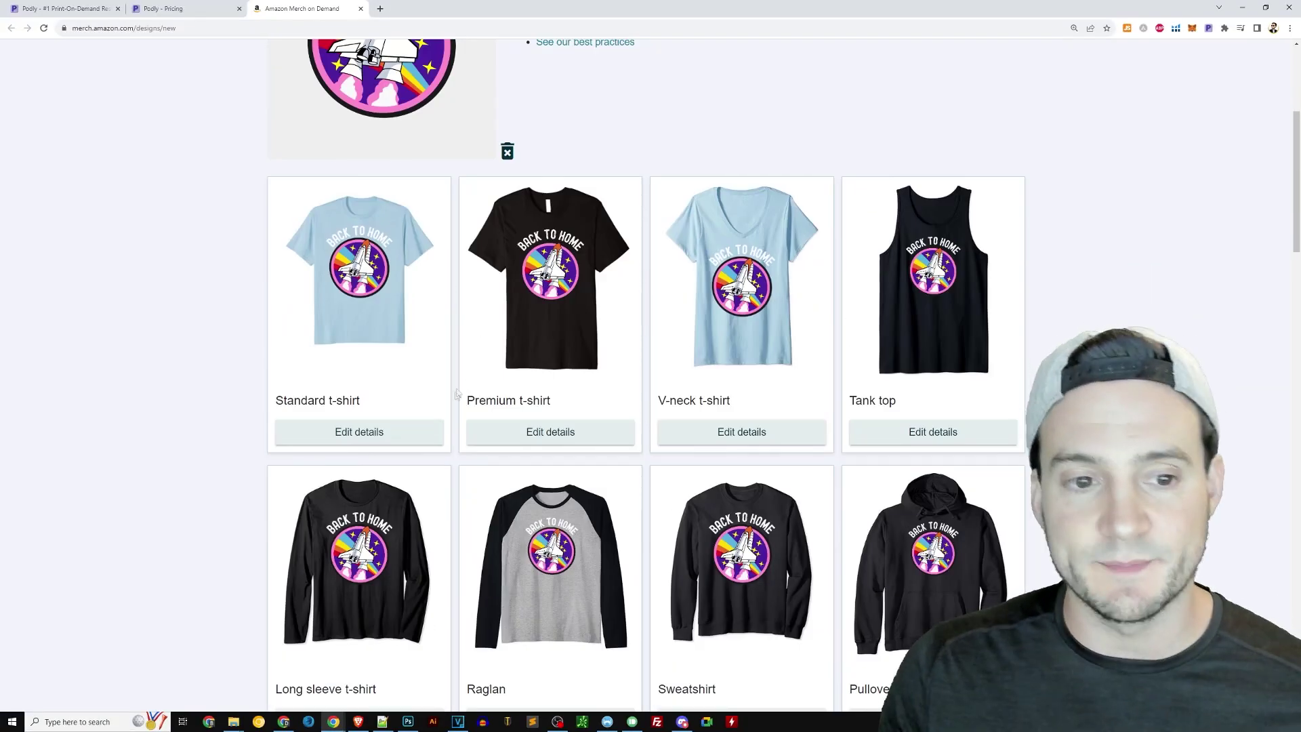
# Expand the Standard t-shirt's details and review its colour, price and listing text fields.
pyautogui.click(359, 431)
pyautogui.scroll(-5, 846, 233)
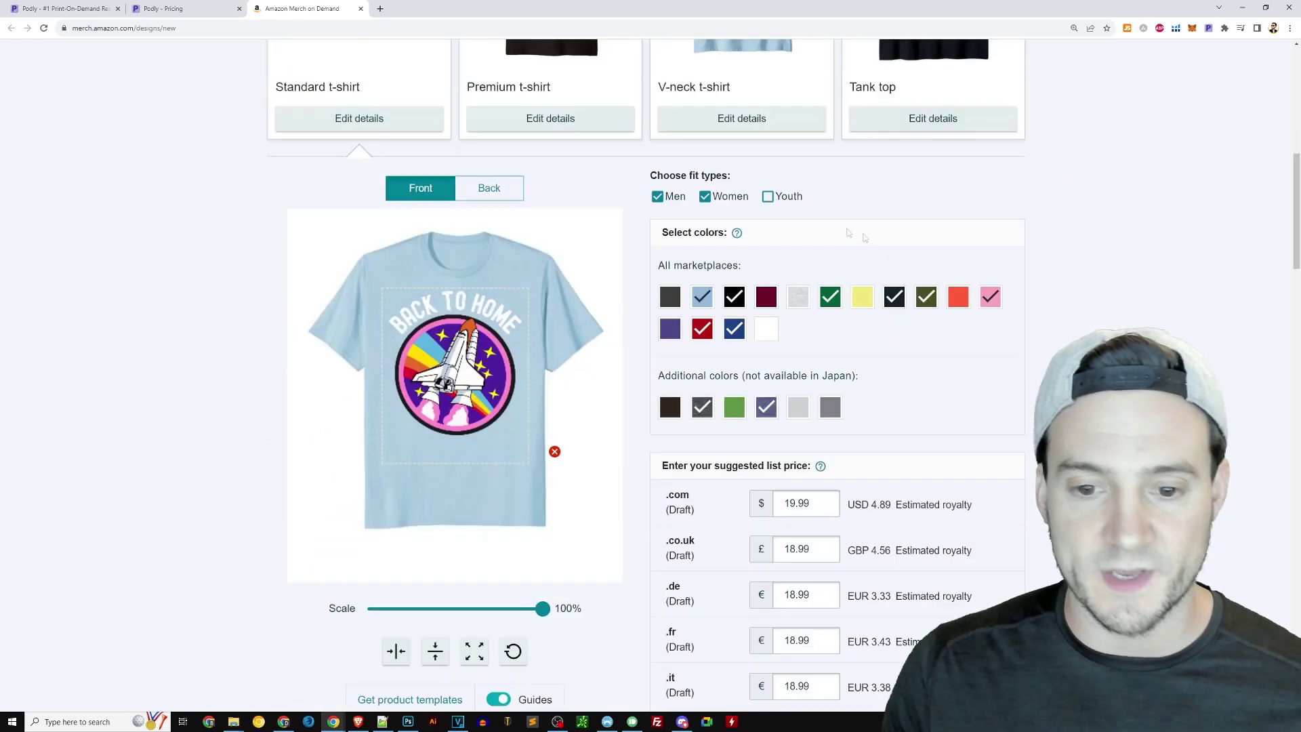
pyautogui.scroll(-4, 852, 494)
pyautogui.scroll(5, 765, 366)
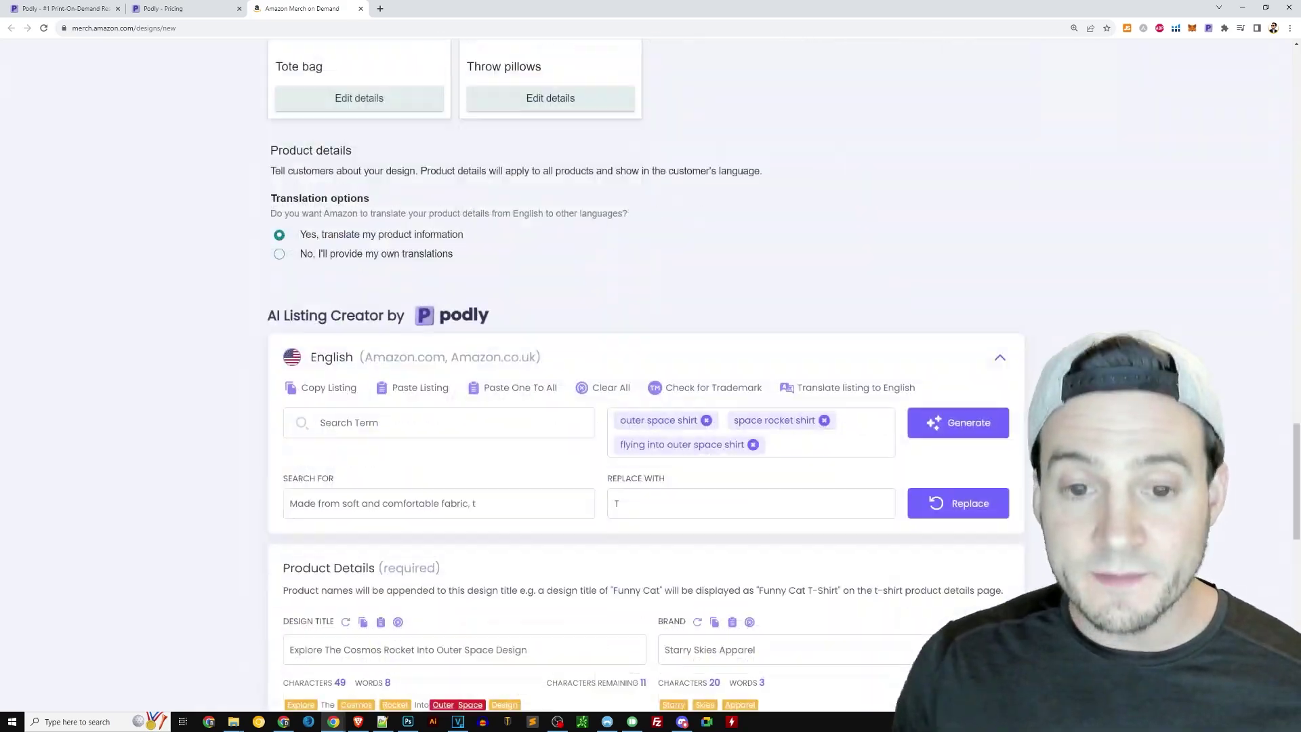
pyautogui.scroll(-20, 647, 373)
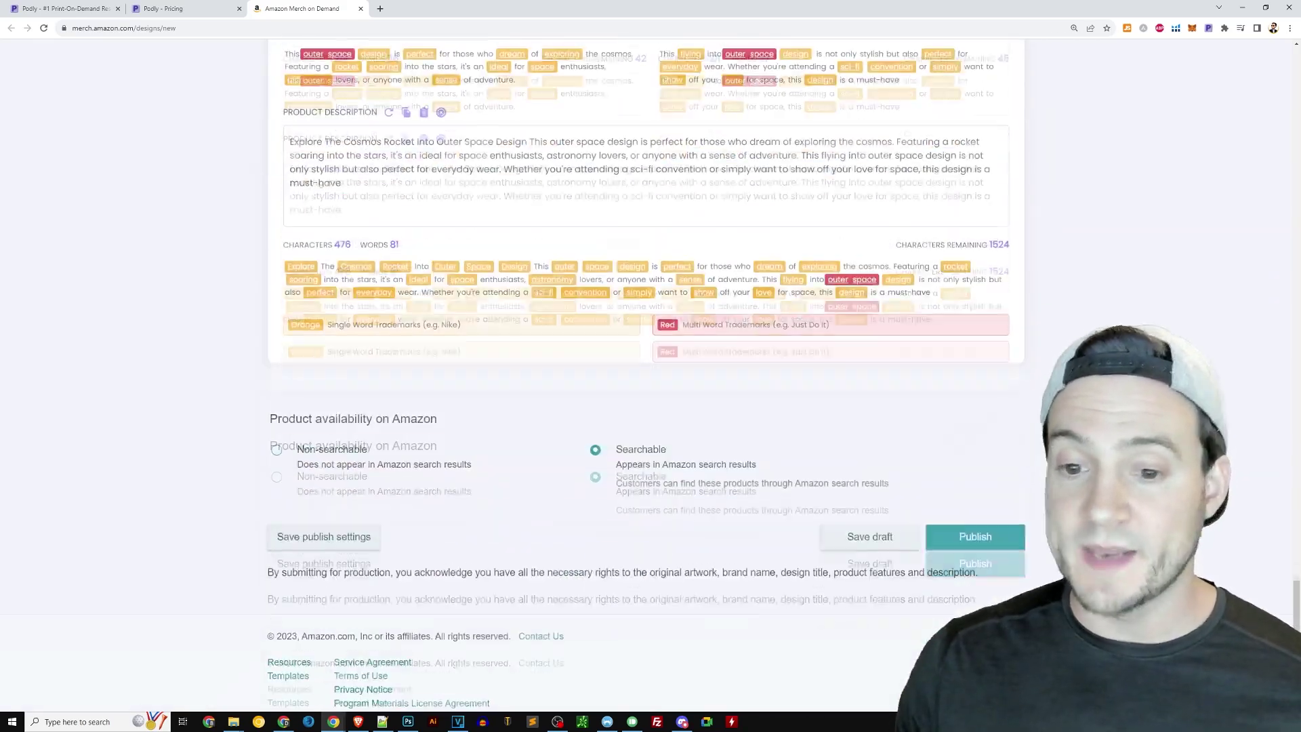
pyautogui.scroll(18, 647, 373)
pyautogui.scroll(2, 647, 373)
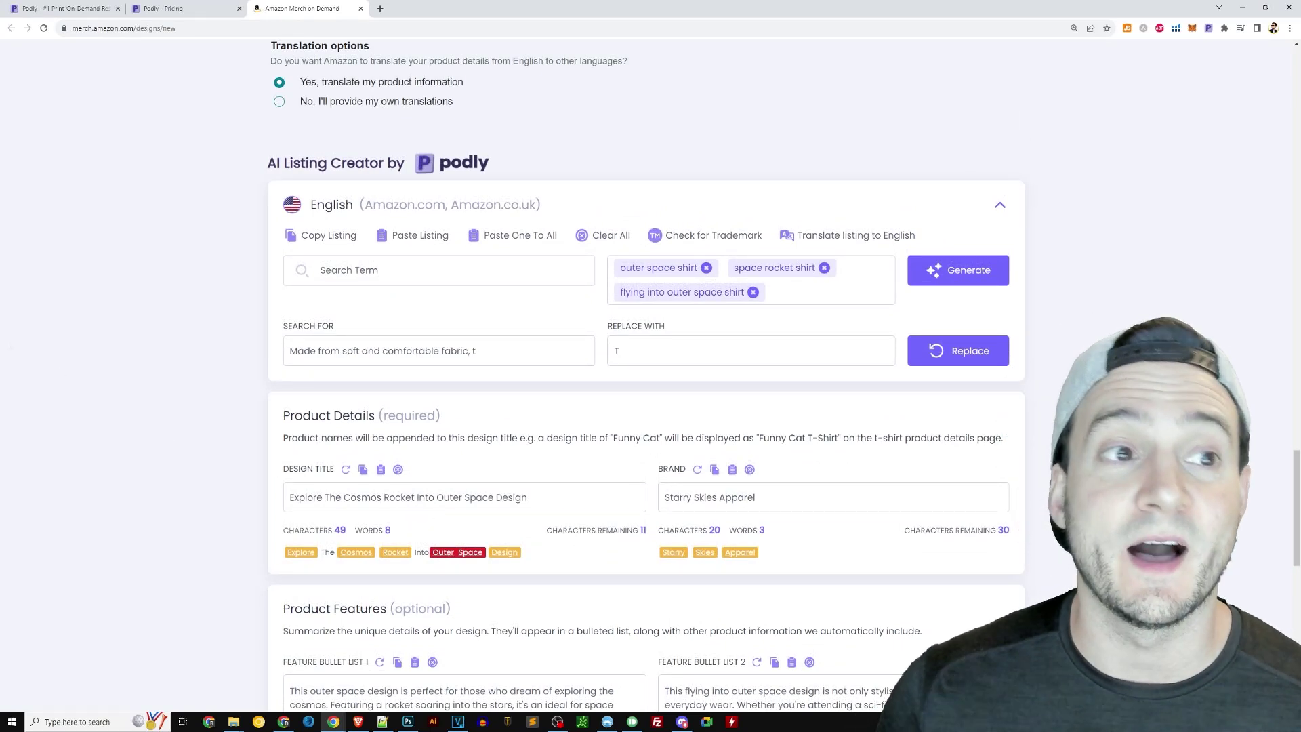
pyautogui.click(81, 10)
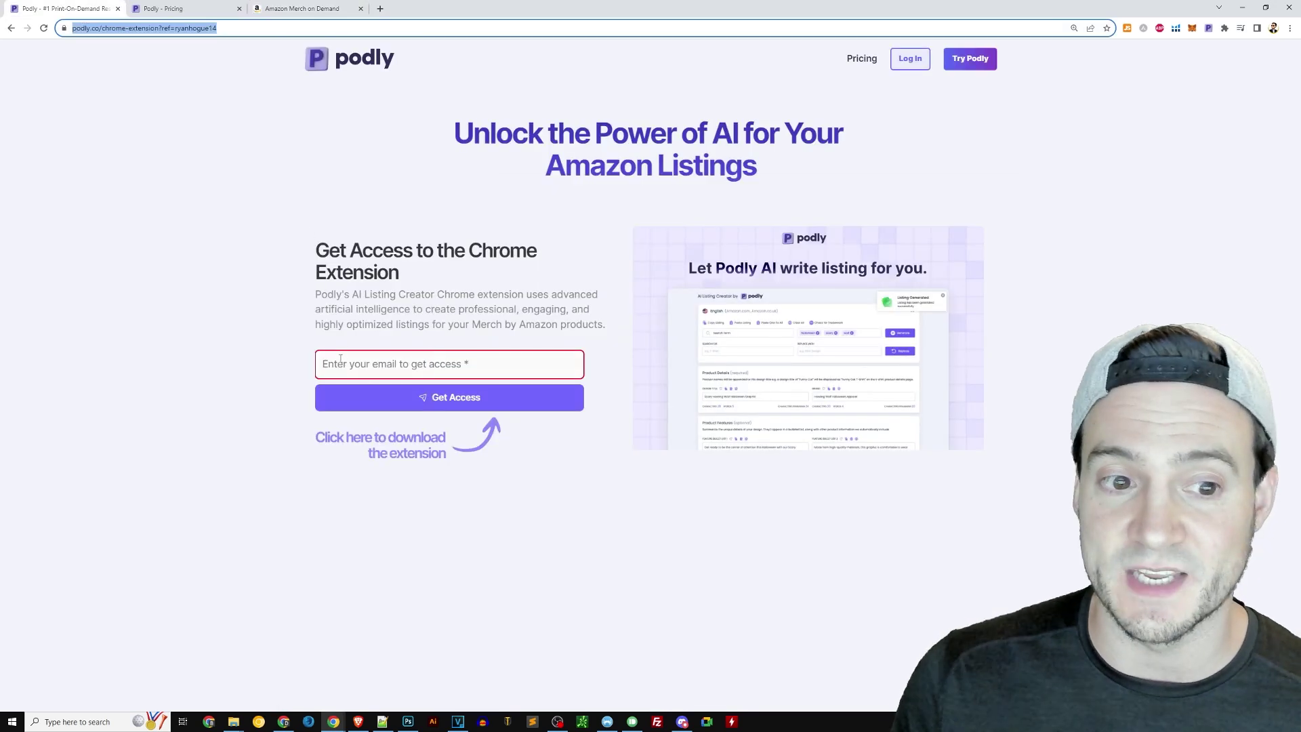
pyautogui.moveTo(313, 245); pyautogui.dragTo(616, 332)
pyautogui.click(616, 332)
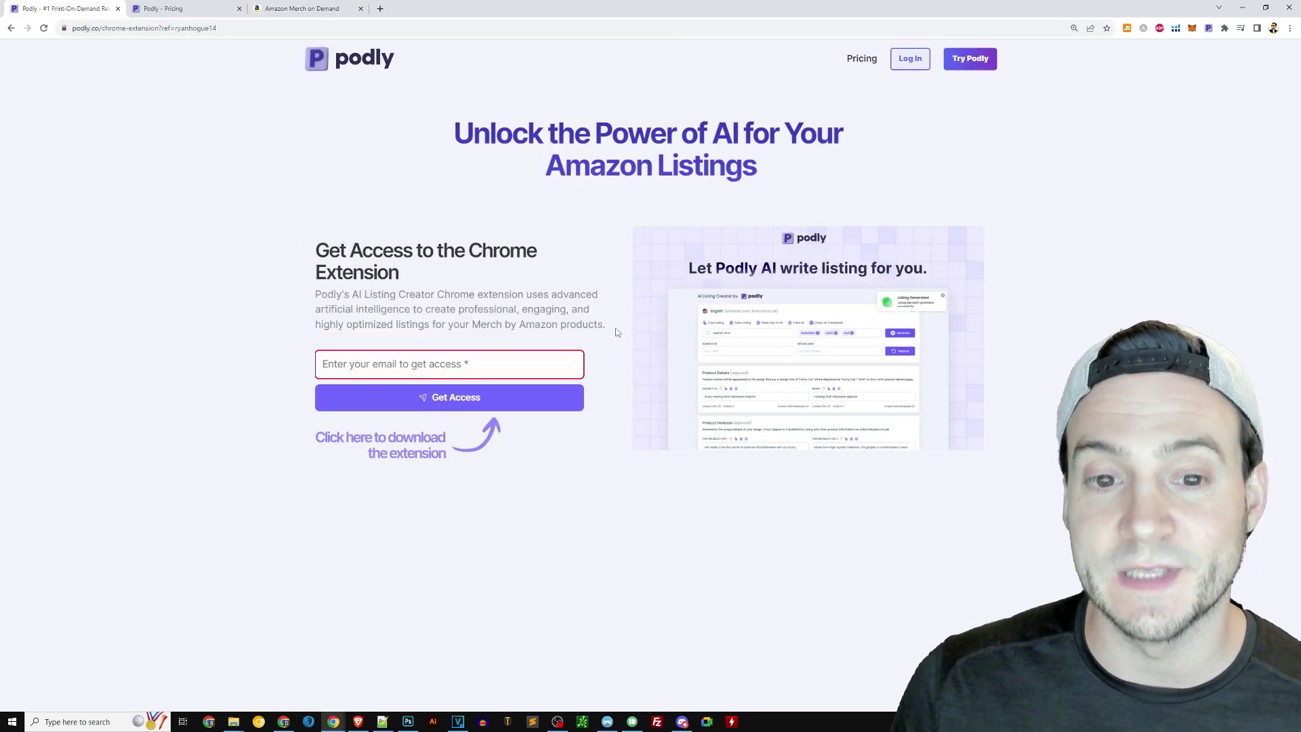
pyautogui.click(163, 8)
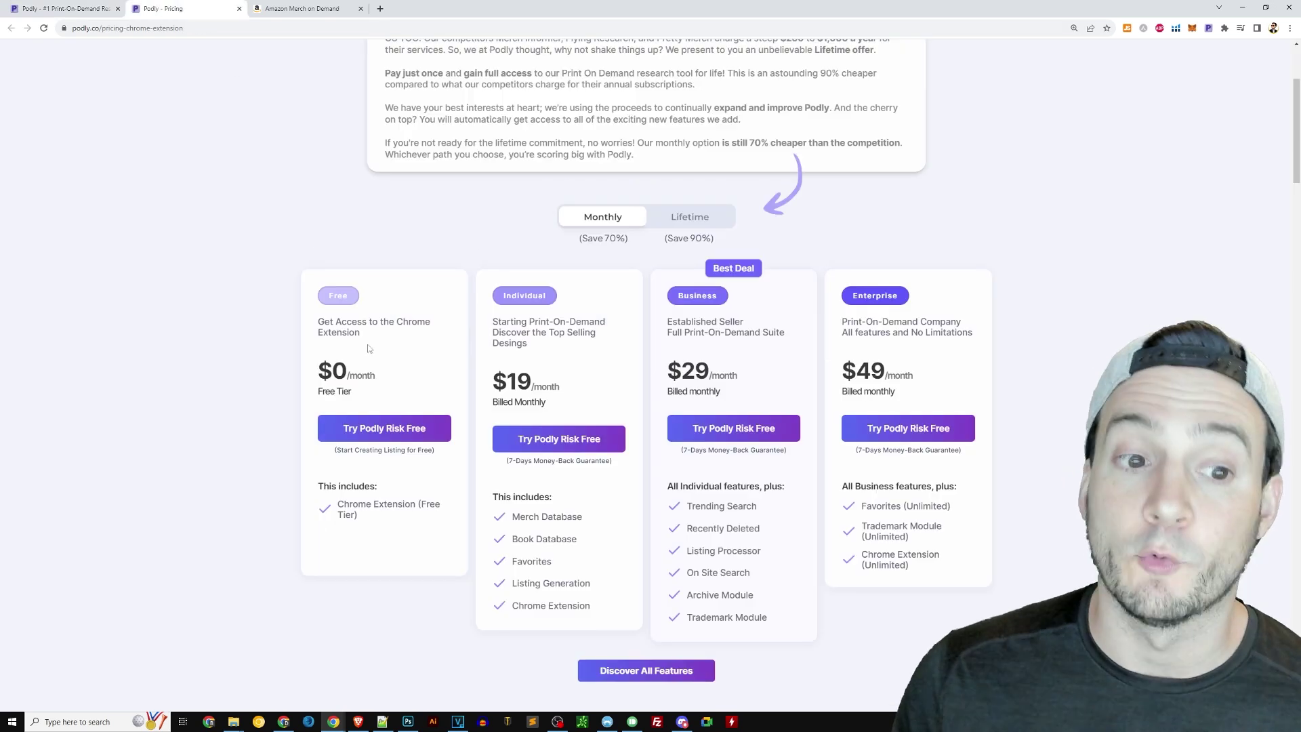
pyautogui.click(388, 255)
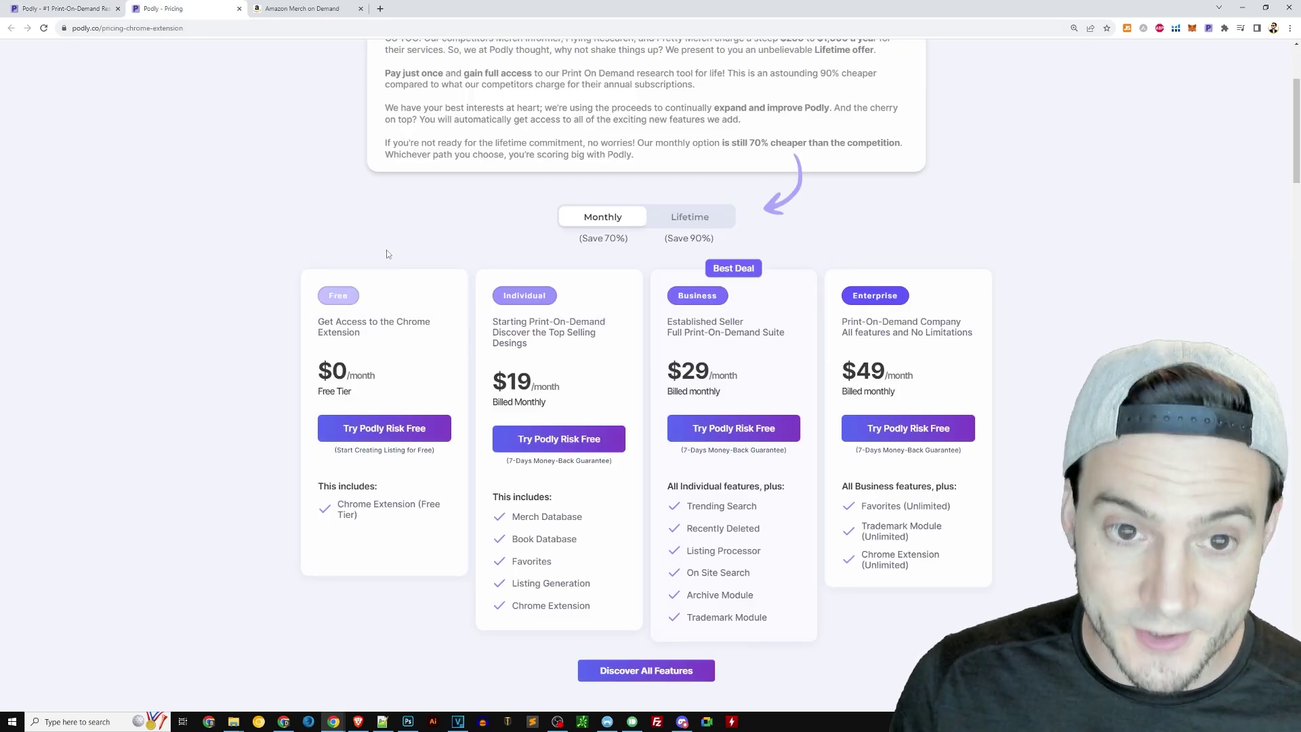
pyautogui.click(313, 10)
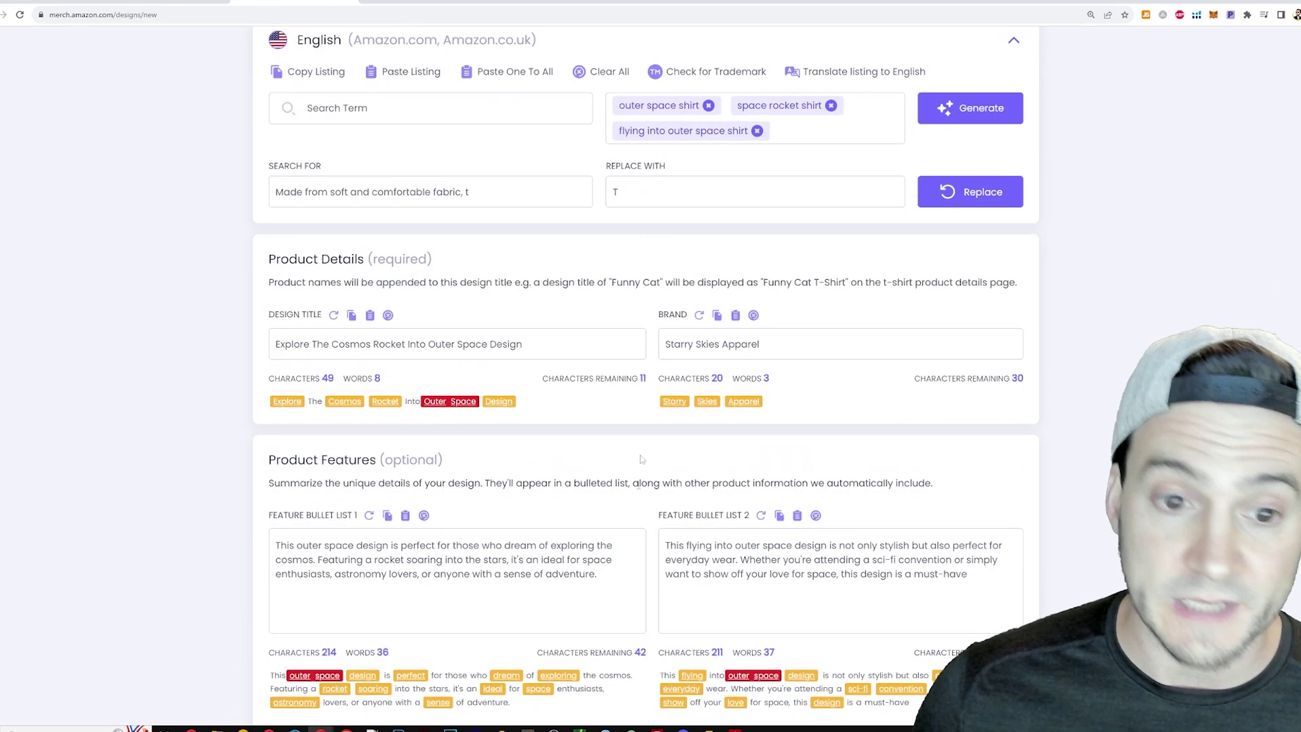
pyautogui.moveTo(527, 497); pyautogui.dragTo(258, 474)
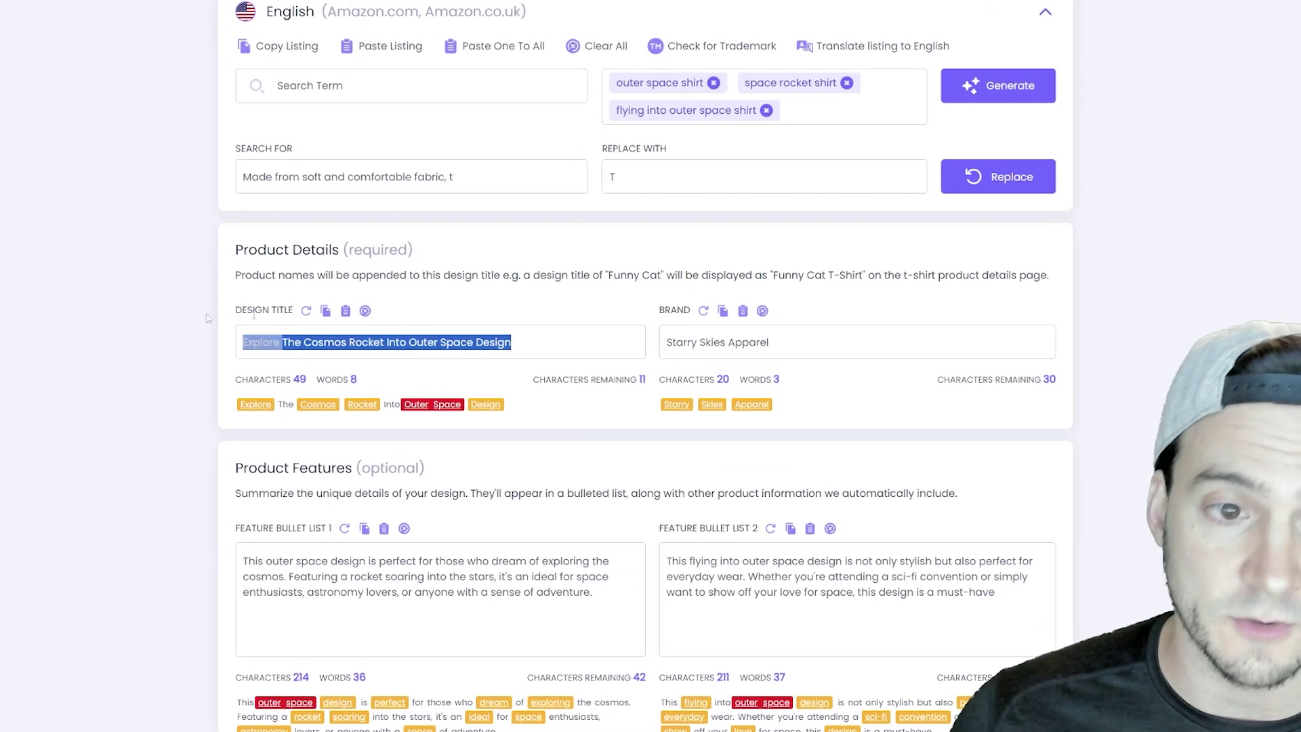
pyautogui.doubleClick(113, 272)
pyautogui.moveTo(569, 336); pyautogui.dragTo(180, 346)
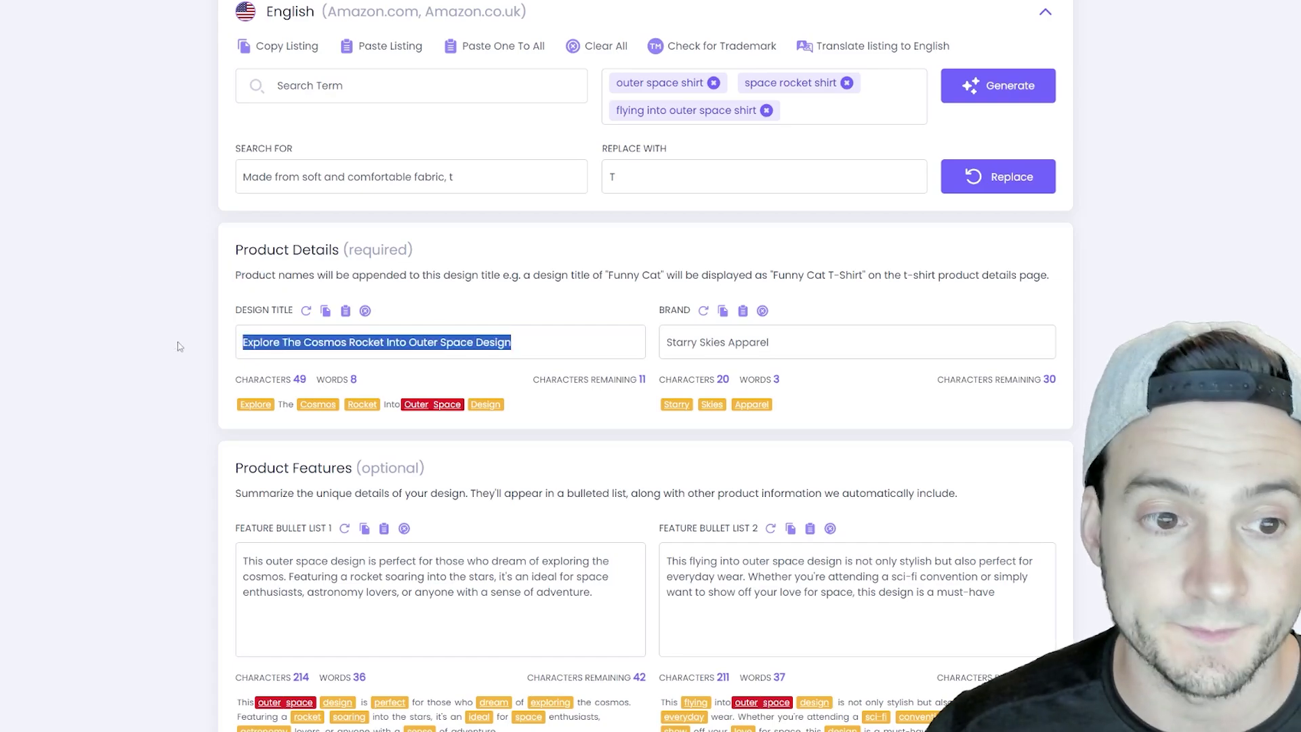